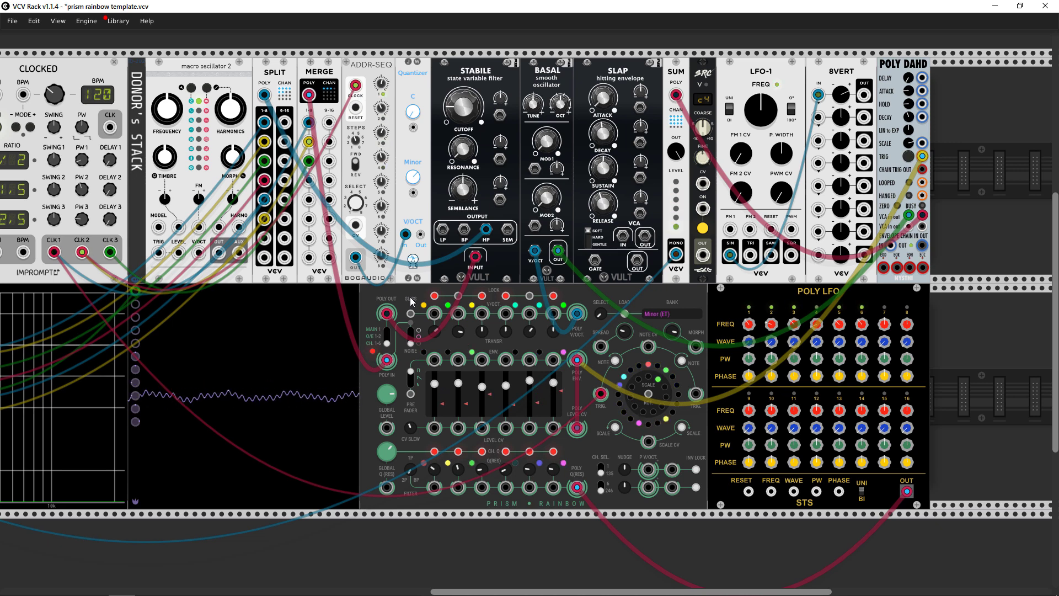
Patch Prism Rainbow's Poly Out into the mixer's channel 4 input and set that channel's level to about 0.50.
{"action": "scroll", "coordinate": [1017, 345], "scroll_direction": "left", "scroll_amount": 5}
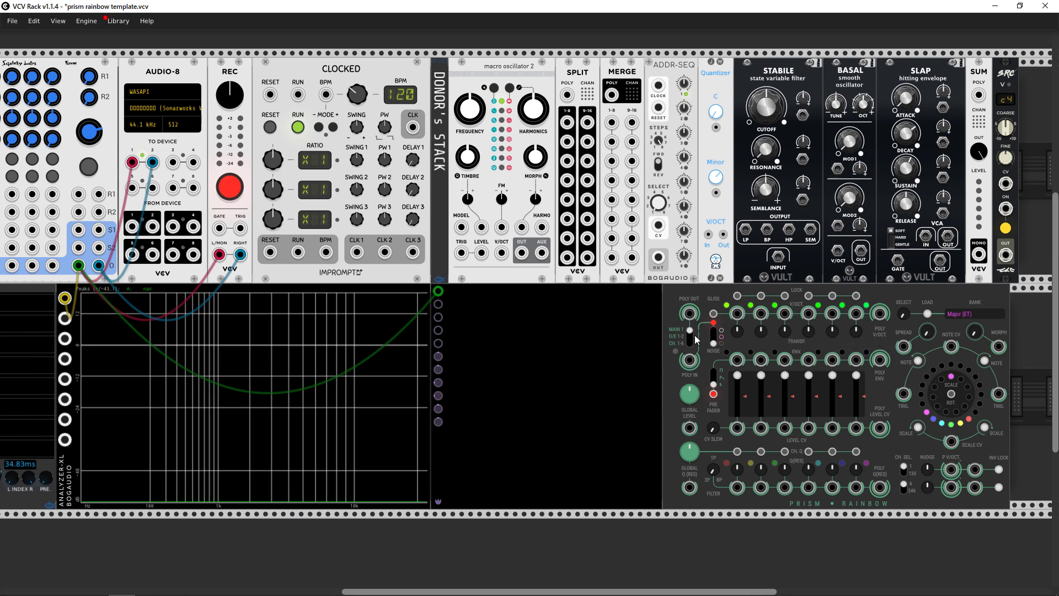
{"action": "left_click_drag", "start_coordinate": [687, 315], "coordinate": [52, 250]}
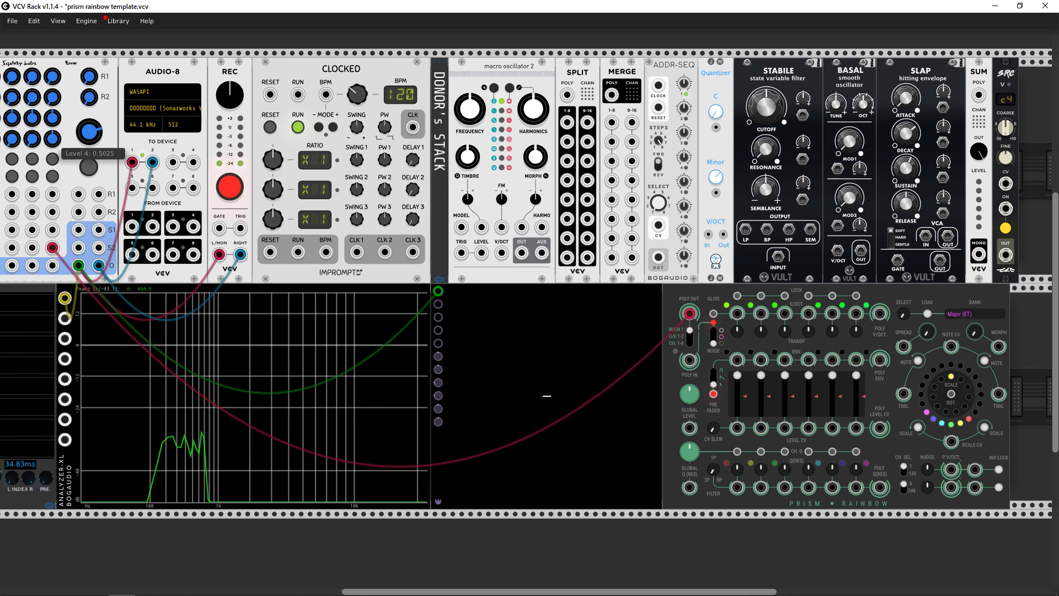
{"action": "left_click_drag", "start_coordinate": [53, 138], "coordinate": [53, 121]}
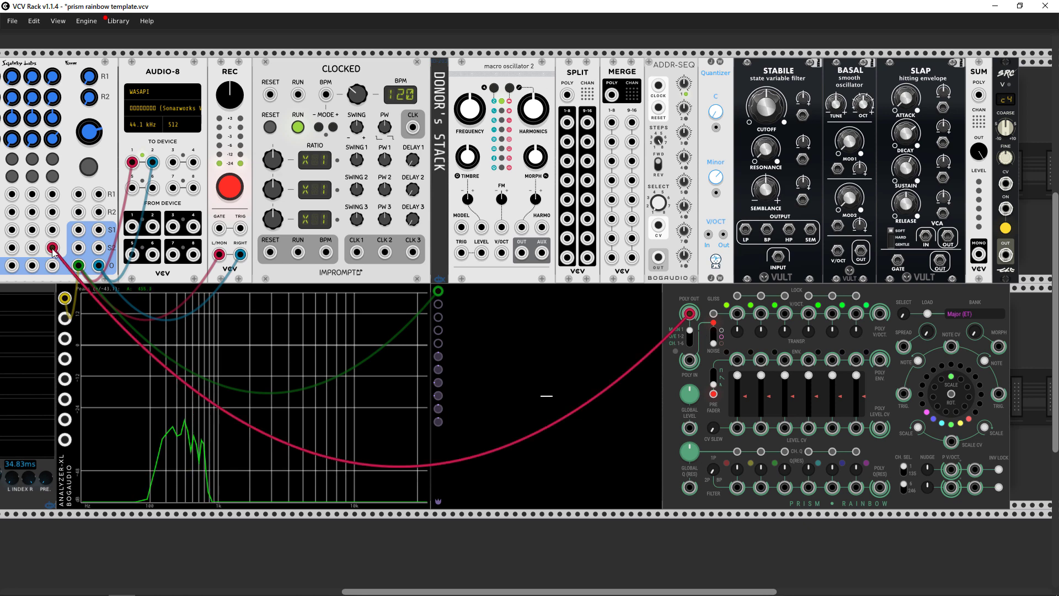
Route Poly Out through Split outputs 1 and 2 into mixer channels 4 and 3, balance them, and select the O/E 1-2 output mode.
{"action": "left_click_drag", "start_coordinate": [53, 247], "coordinate": [567, 141]}
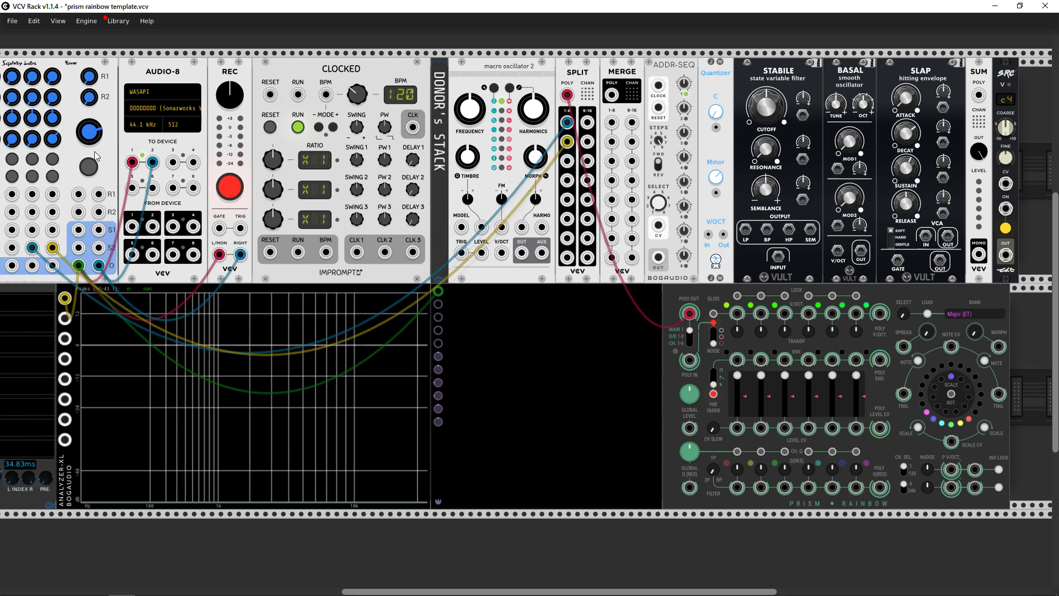
{"action": "left_click_drag", "start_coordinate": [31, 140], "coordinate": [32, 118]}
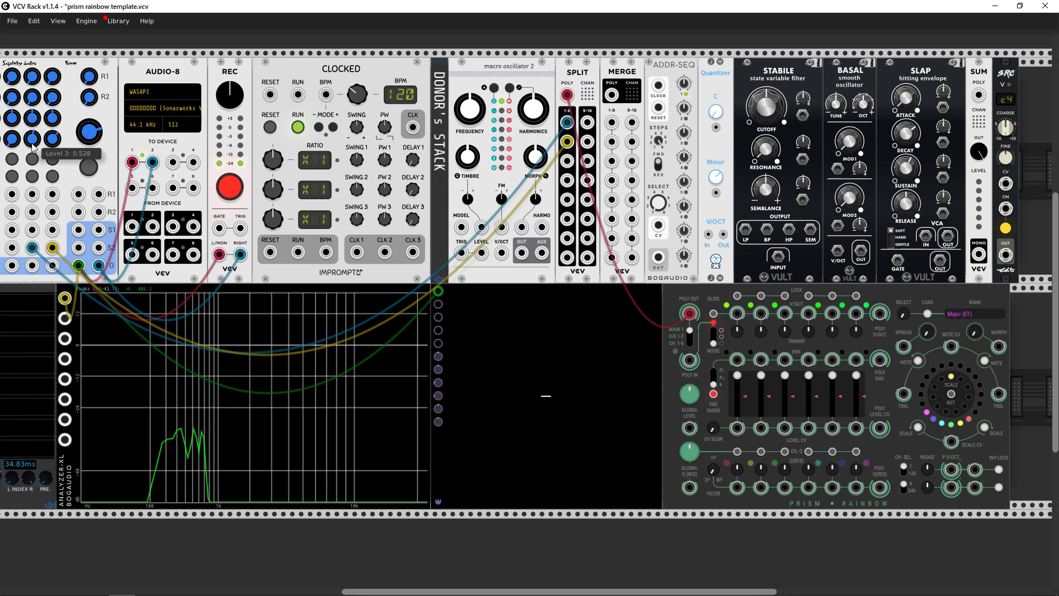
{"action": "left_click", "coordinate": [691, 333]}
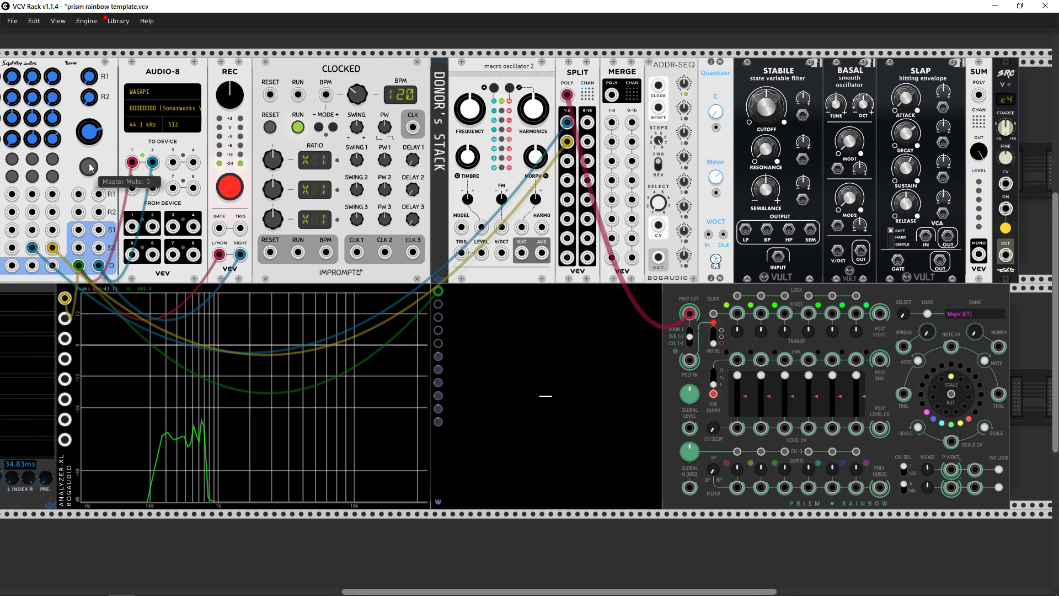
{"action": "left_click_drag", "start_coordinate": [54, 125], "coordinate": [34, 138]}
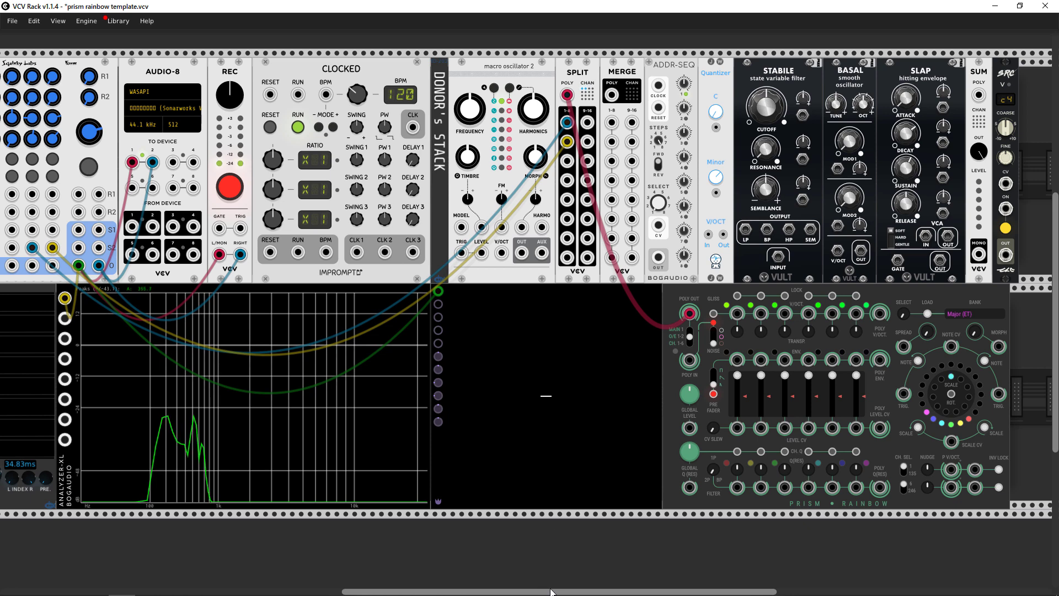
Set Prism Rainbow's output mode to Ch. 1-6 and patch Split outputs 3 to 6 into mixer channels 2 and 1 and expander channels 4 and 3.
{"action": "left_click_drag", "start_coordinate": [551, 591], "coordinate": [546, 592]}
{"action": "scroll", "coordinate": [816, 437], "scroll_direction": "left", "scroll_amount": 10}
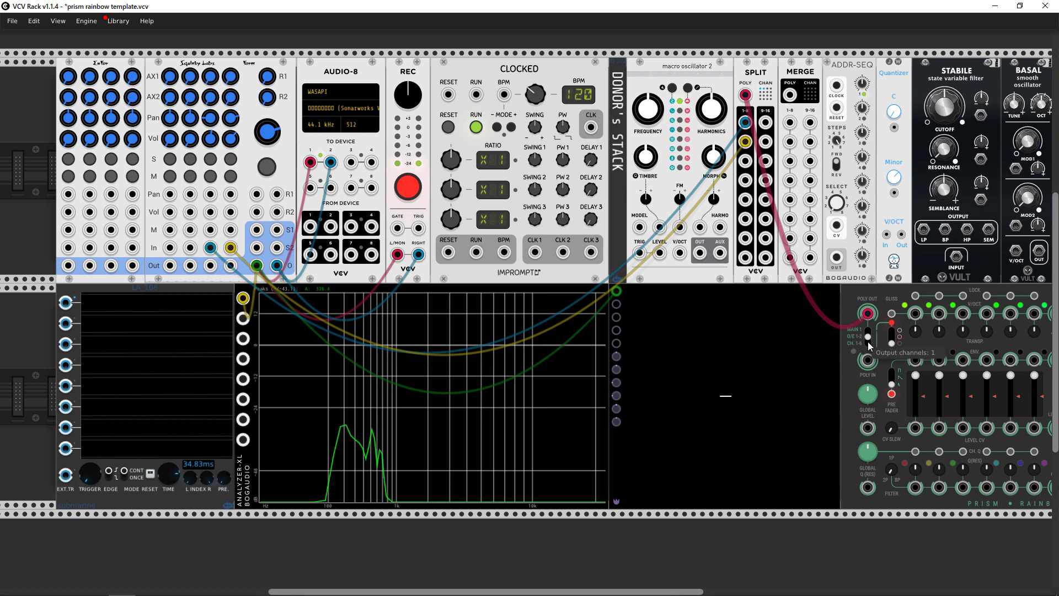
{"action": "left_click", "coordinate": [868, 342]}
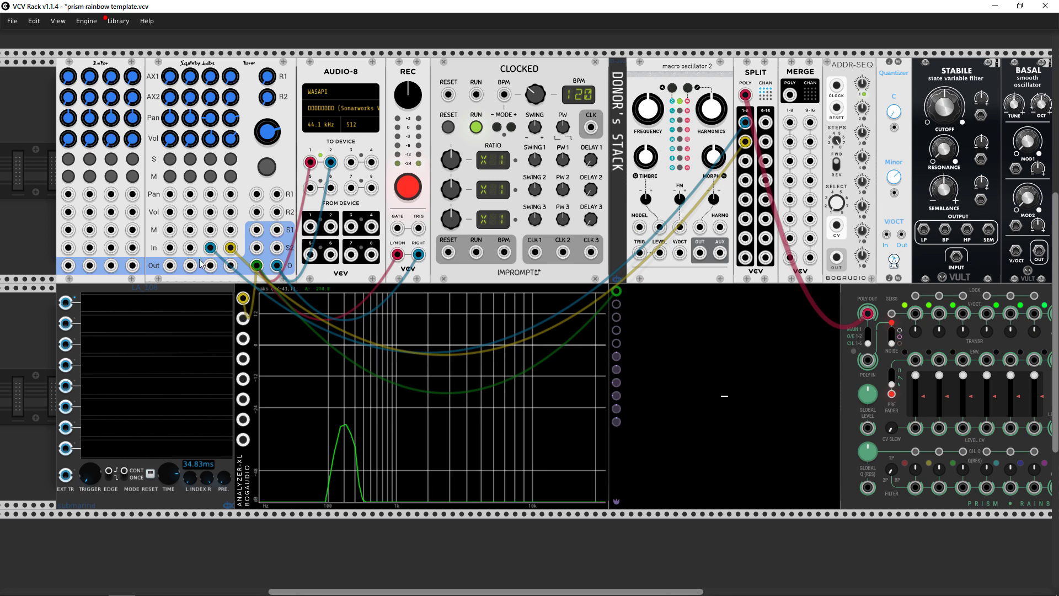
{"action": "left_click_drag", "start_coordinate": [746, 161], "coordinate": [190, 248]}
{"action": "left_click_drag", "start_coordinate": [745, 180], "coordinate": [169, 247]}
{"action": "left_click_drag", "start_coordinate": [746, 200], "coordinate": [133, 247]}
{"action": "left_click_drag", "start_coordinate": [745, 219], "coordinate": [111, 247]}
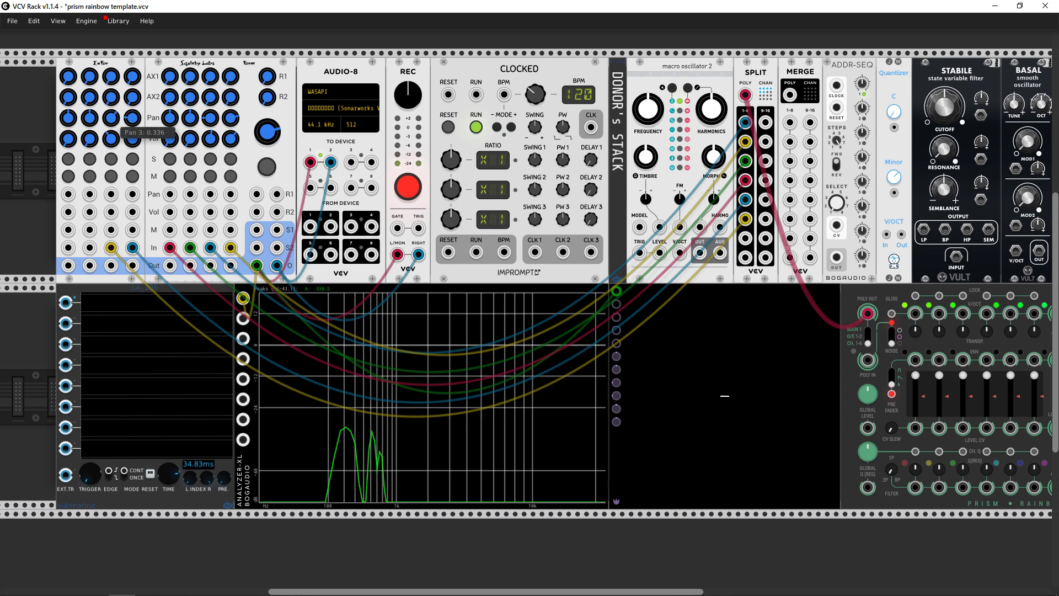
Adjust the levels and panning of the newly patched mixer and expander channels to spread them across the stereo field.
{"action": "left_click_drag", "start_coordinate": [176, 146], "coordinate": [191, 56]}
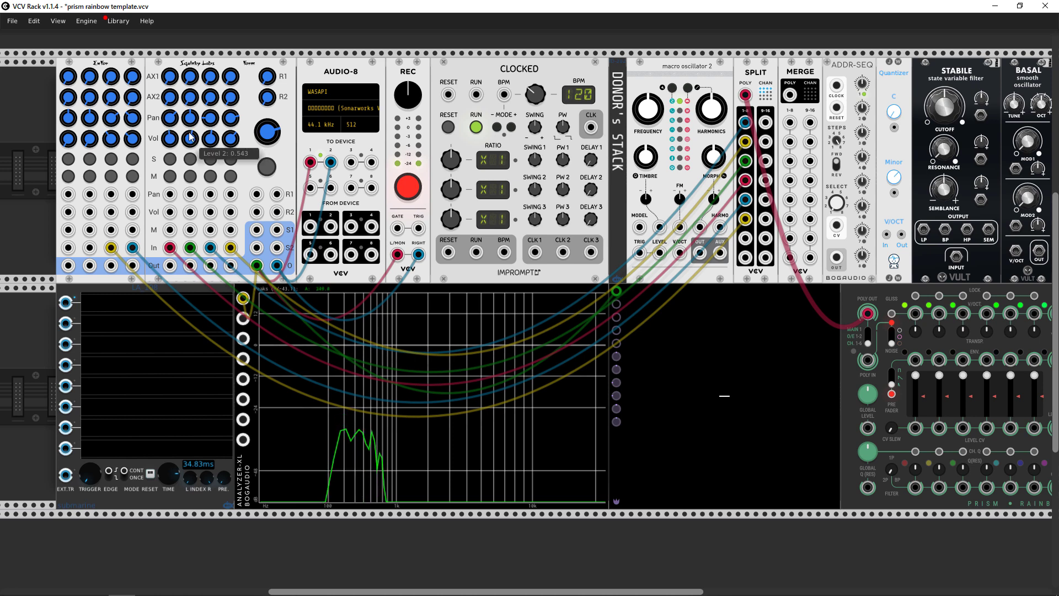
{"action": "left_click_drag", "start_coordinate": [190, 117], "coordinate": [190, 115]}
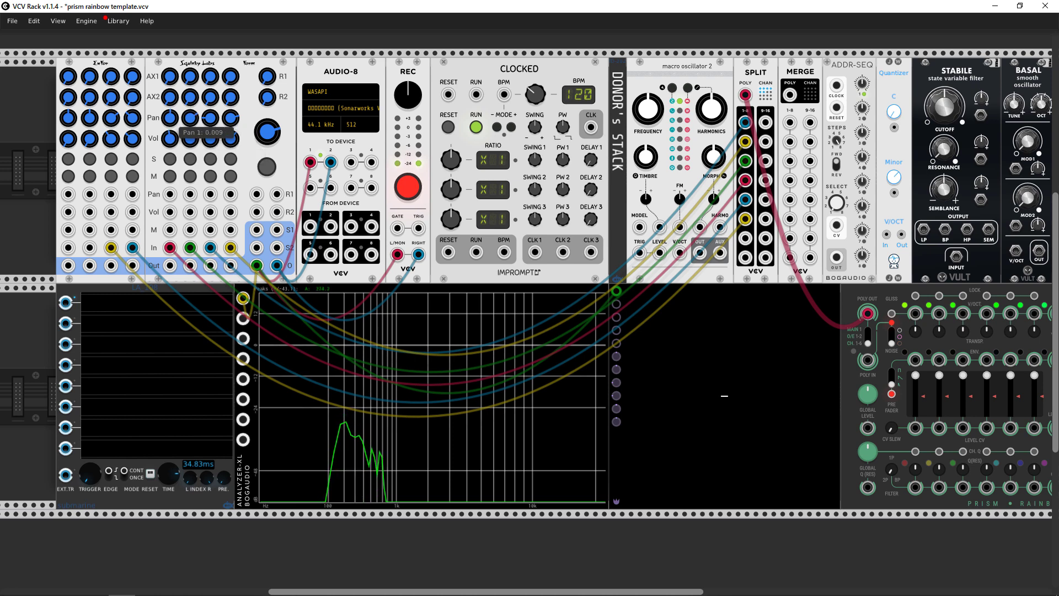
{"action": "left_click_drag", "start_coordinate": [185, 122], "coordinate": [185, 149]}
{"action": "left_click_drag", "start_coordinate": [131, 121], "coordinate": [113, 232]}
{"action": "left_click_drag", "start_coordinate": [113, 119], "coordinate": [113, 123]}
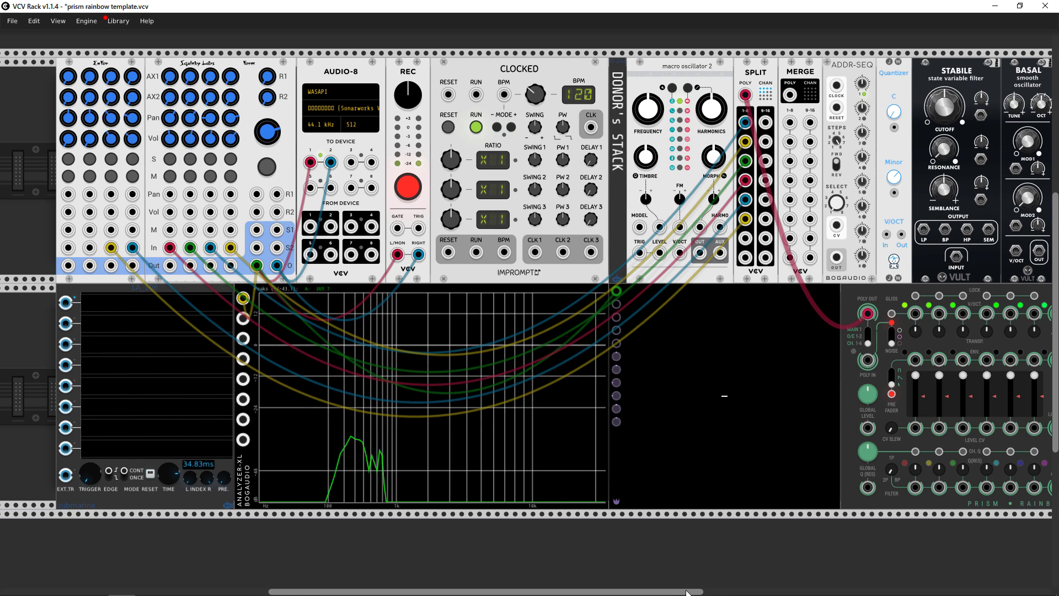
Switch the type of Prism Rainbow's internal noise source with its brown/pink/white selector.
{"action": "scroll", "coordinate": [689, 551], "scroll_direction": "right", "scroll_amount": 5}
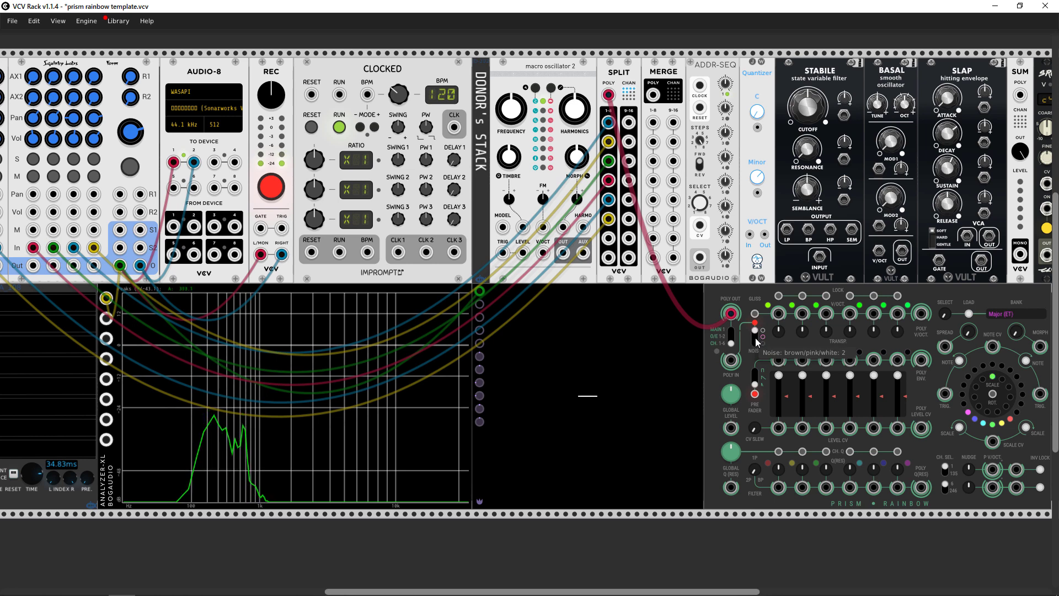
{"action": "left_click", "coordinate": [755, 337]}
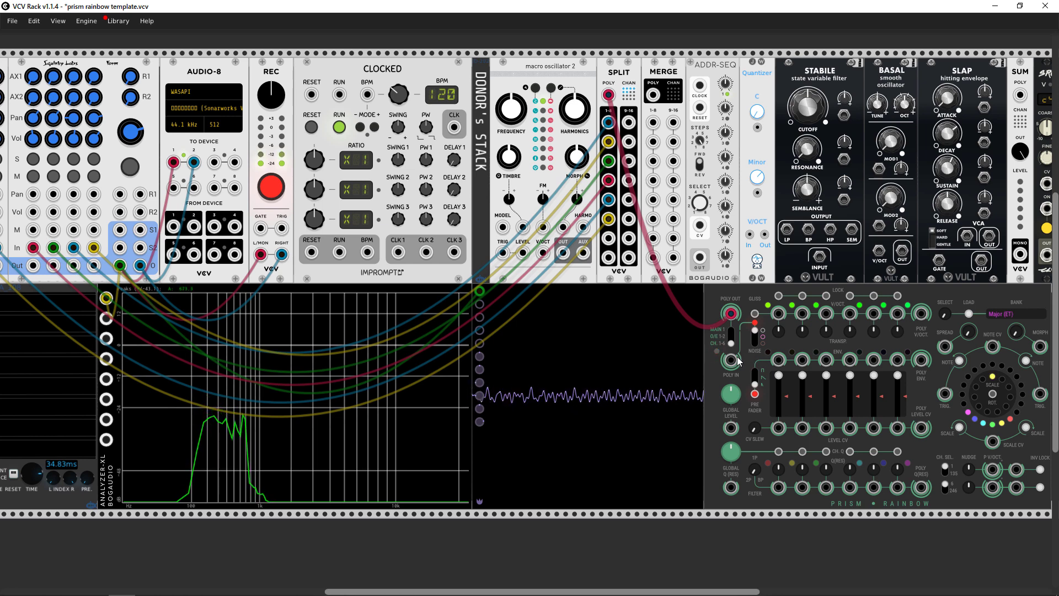
Patch Clocked's CLK 1 output into Prism Rainbow's Poly In and set that clock's pulse width to about 13.
{"action": "left_click_drag", "start_coordinate": [732, 361], "coordinate": [398, 253]}
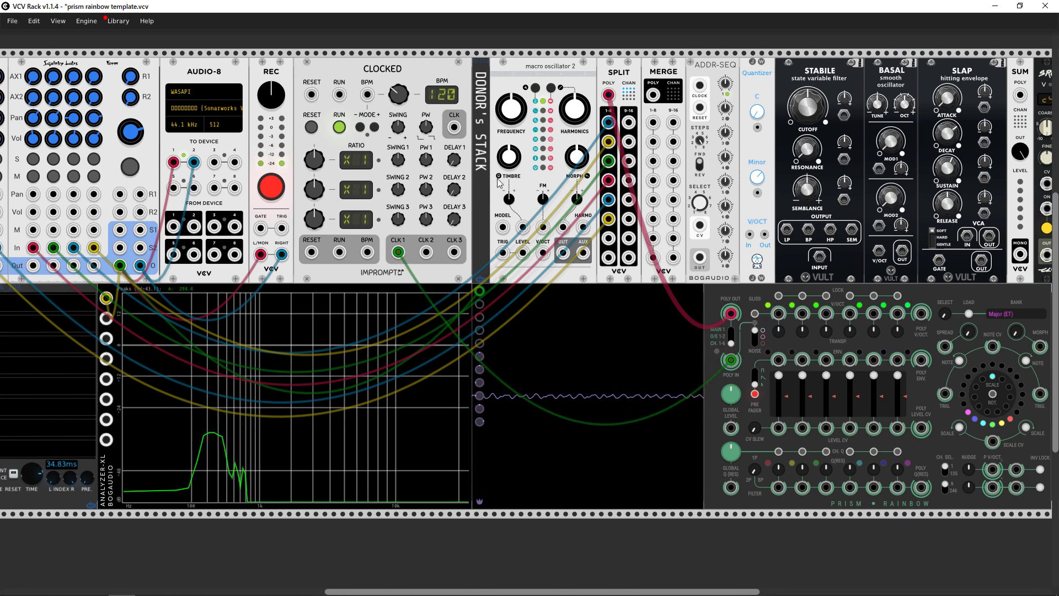
{"action": "mouse_move", "coordinate": [432, 163]}
{"action": "left_click_drag", "start_coordinate": [433, 163], "coordinate": [433, 218]}
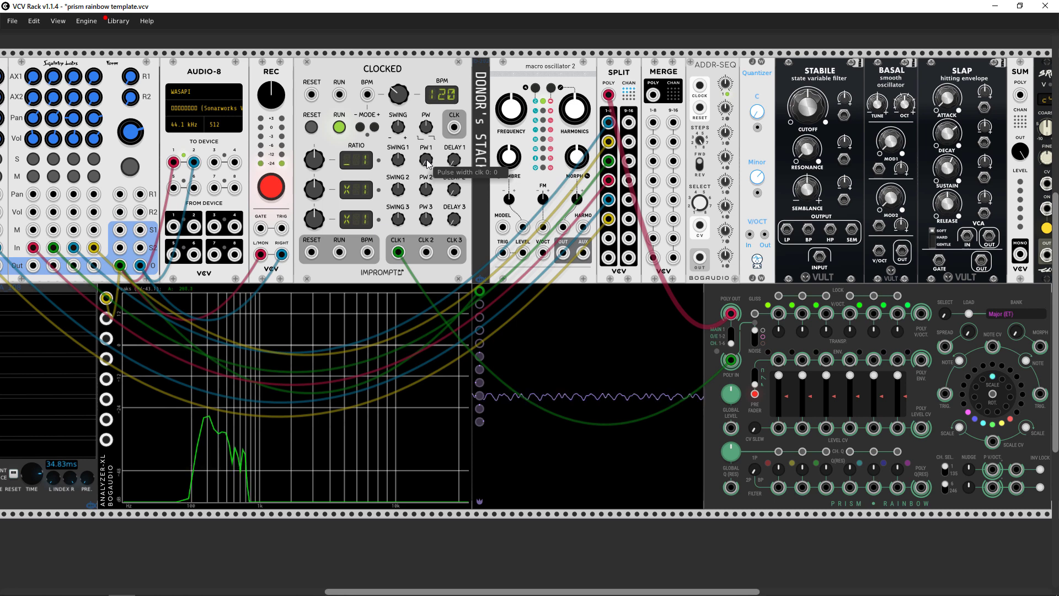
{"action": "mouse_move", "coordinate": [427, 163]}
{"action": "left_mouse_down"}
{"action": "mouse_move", "coordinate": [427, 73]}
{"action": "mouse_move", "coordinate": [427, 151]}
{"action": "left_mouse_up"}
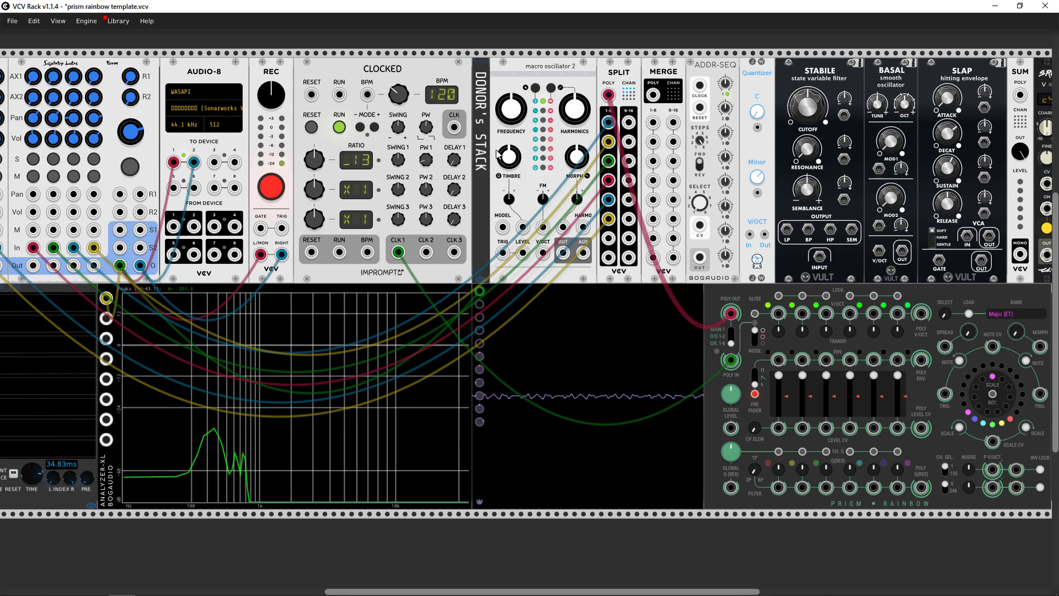
Replace the direct clock cable with Merge's poly output into Poly In, and feed CLK 1 and CLK 2 into Merge inputs 1 and 2.
{"action": "scroll", "coordinate": [749, 589], "scroll_direction": "right", "scroll_amount": 3}
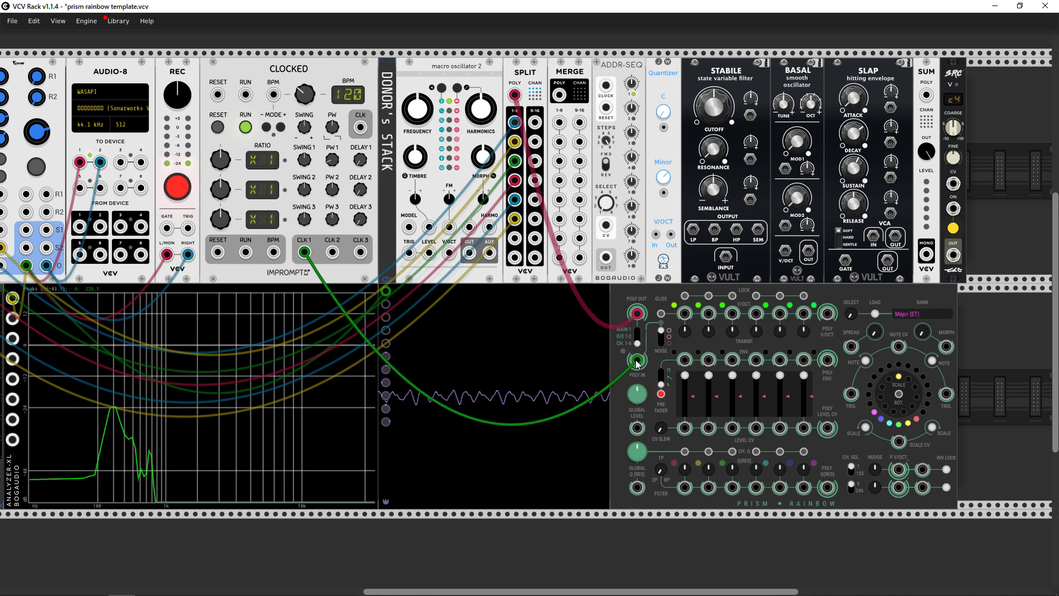
{"action": "left_click_drag", "start_coordinate": [637, 361], "coordinate": [604, 282]}
{"action": "left_click_drag", "start_coordinate": [559, 95], "coordinate": [637, 360]}
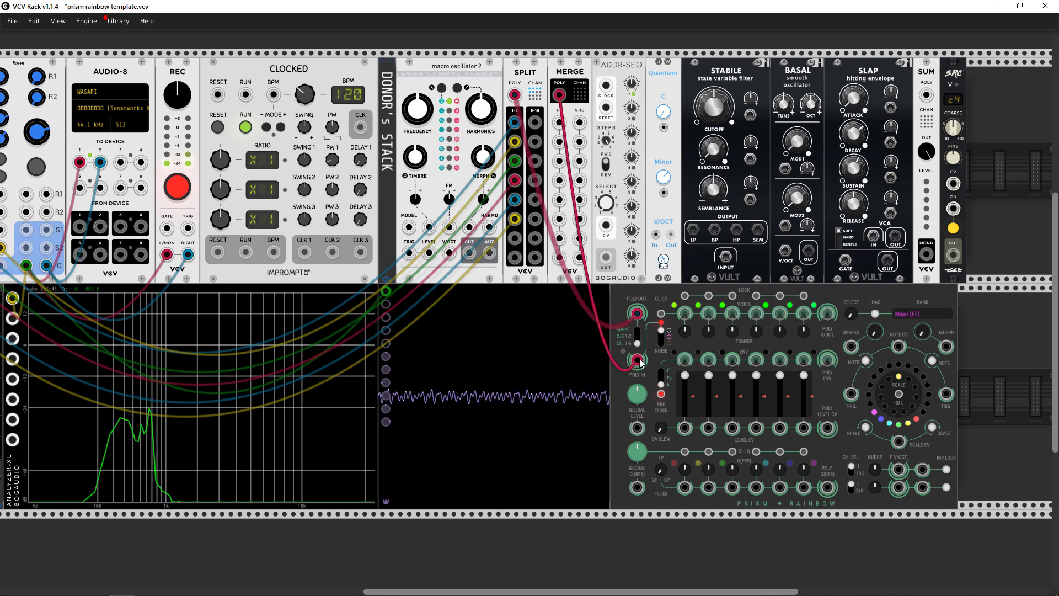
{"action": "mouse_move", "coordinate": [559, 124]}
{"action": "left_mouse_down"}
{"action": "mouse_move", "coordinate": [519, 187]}
{"action": "mouse_move", "coordinate": [305, 252]}
{"action": "mouse_move", "coordinate": [499, 203]}
{"action": "mouse_move", "coordinate": [559, 141]}
{"action": "left_mouse_up"}
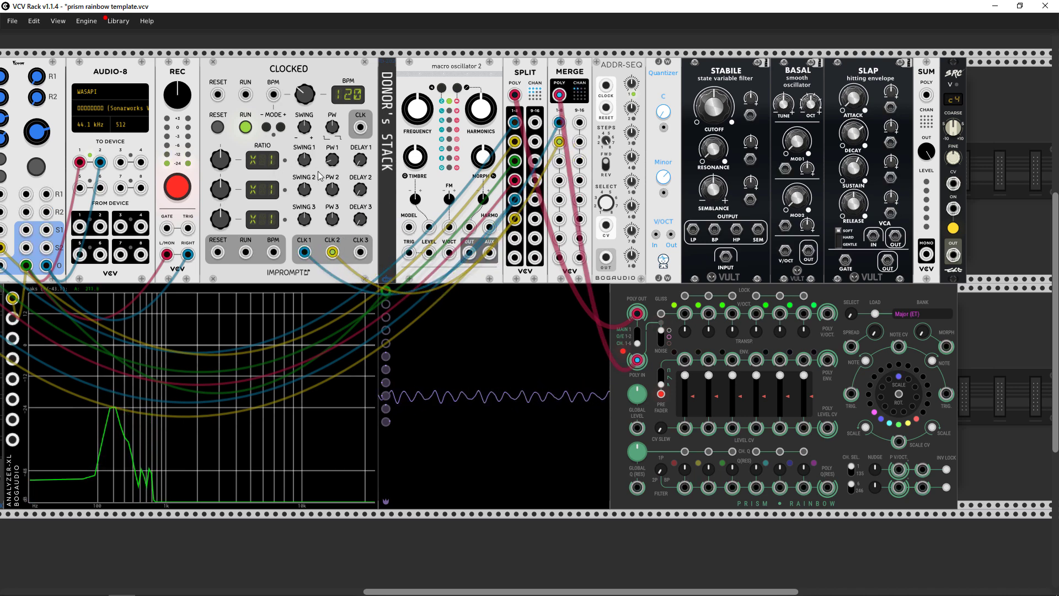
Set the second clock's pulse width to about 0.62 and its ratio to 1.5.
{"action": "left_click_drag", "start_coordinate": [332, 189], "coordinate": [332, 187]}
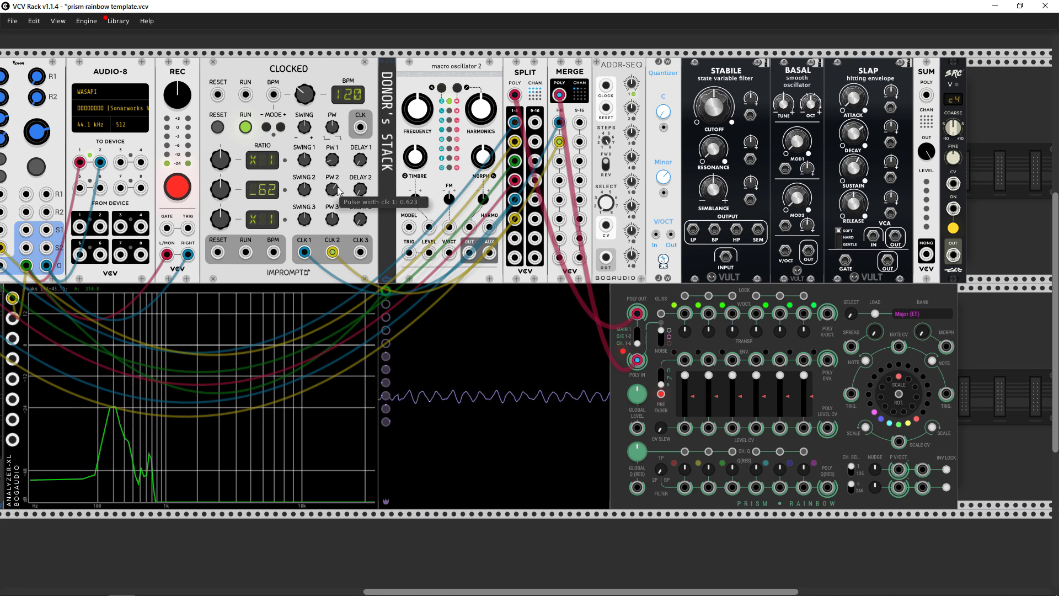
{"action": "left_click_drag", "start_coordinate": [223, 192], "coordinate": [224, 186]}
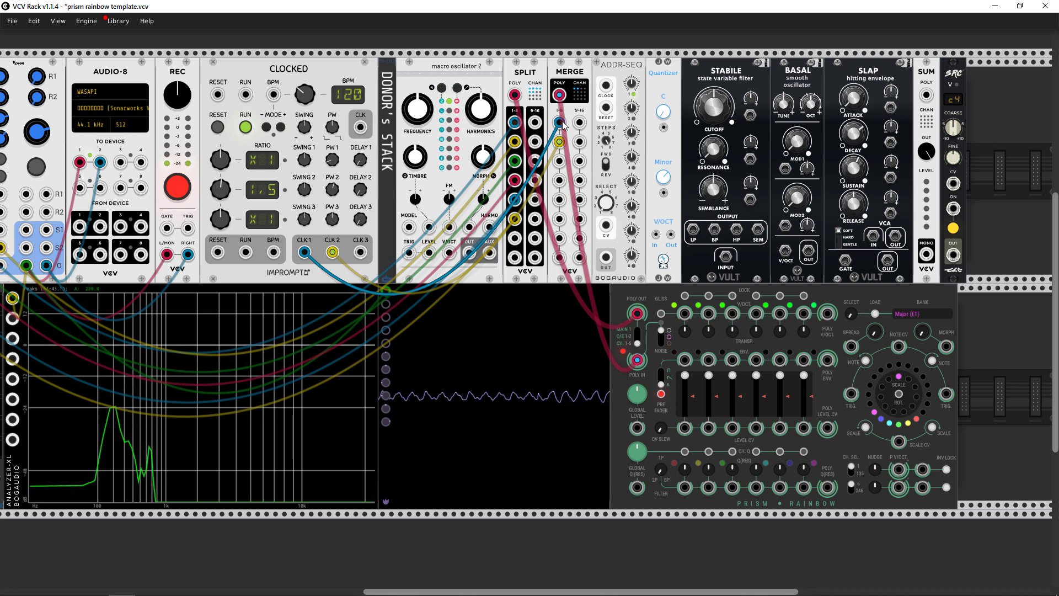
{"action": "left_click_drag", "start_coordinate": [564, 136], "coordinate": [561, 142]}
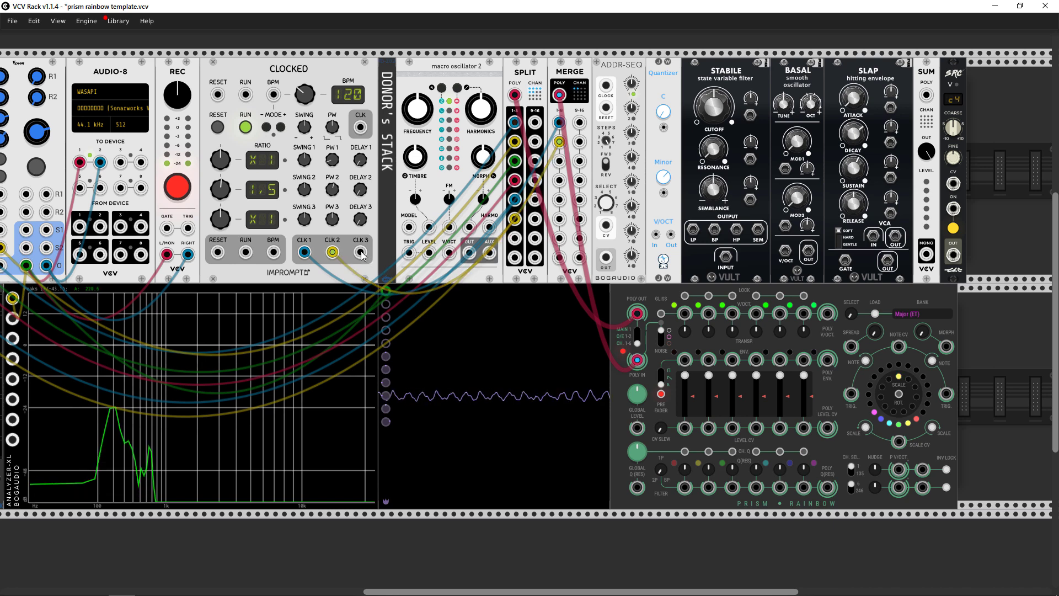
Patch CLK 3 into Merge input 3 and set the third clock's ratio to 2.5.
{"action": "left_click_drag", "start_coordinate": [362, 255], "coordinate": [560, 161]}
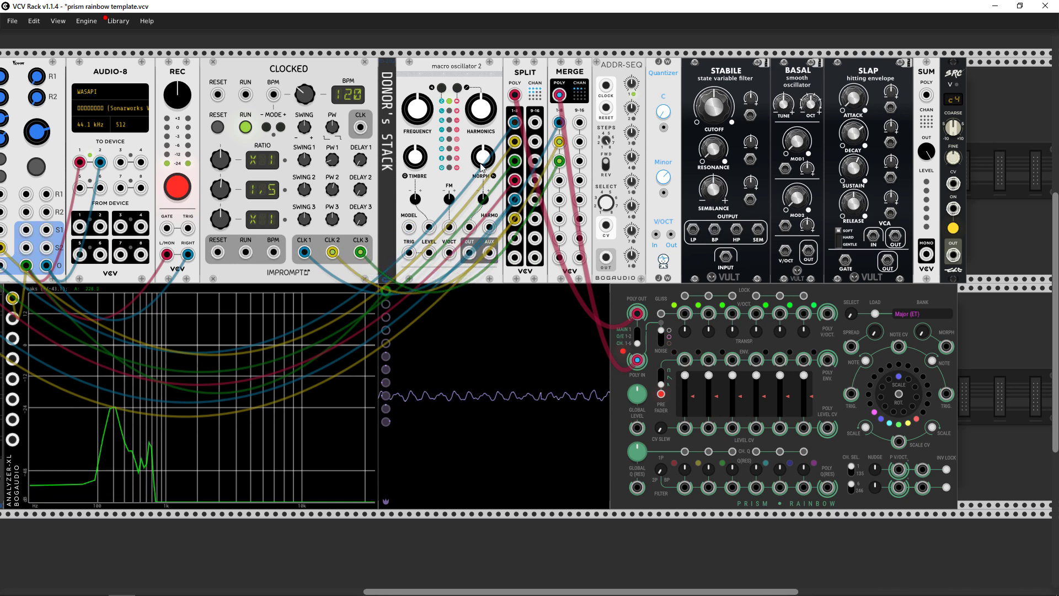
{"action": "left_click_drag", "start_coordinate": [220, 218], "coordinate": [220, 207]}
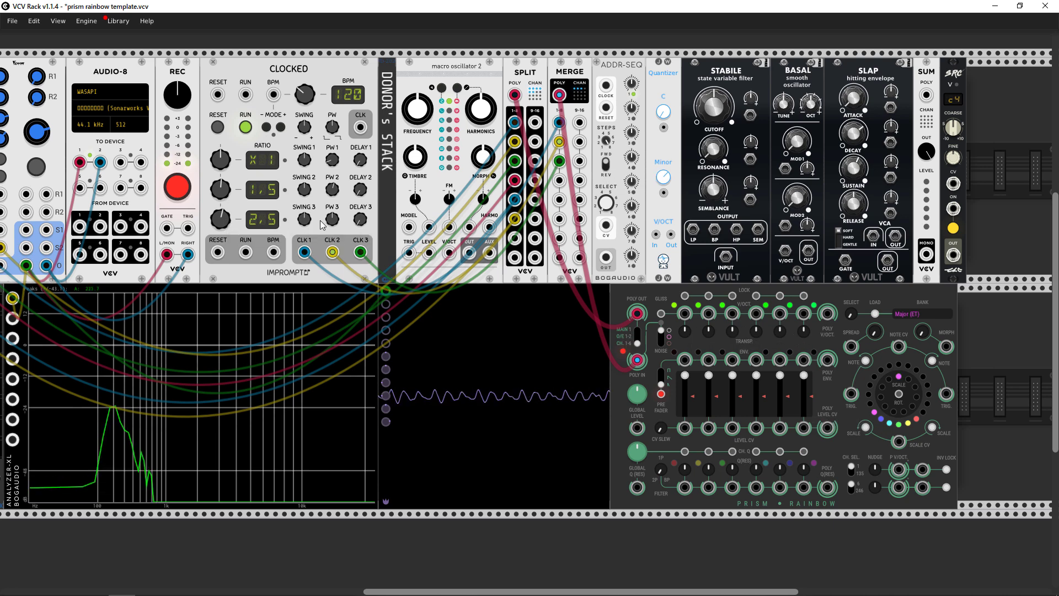
Shorten the pulse widths of the second and third clocks.
{"action": "left_click_drag", "start_coordinate": [326, 217], "coordinate": [325, 279]}
{"action": "left_click_drag", "start_coordinate": [325, 188], "coordinate": [326, 330]}
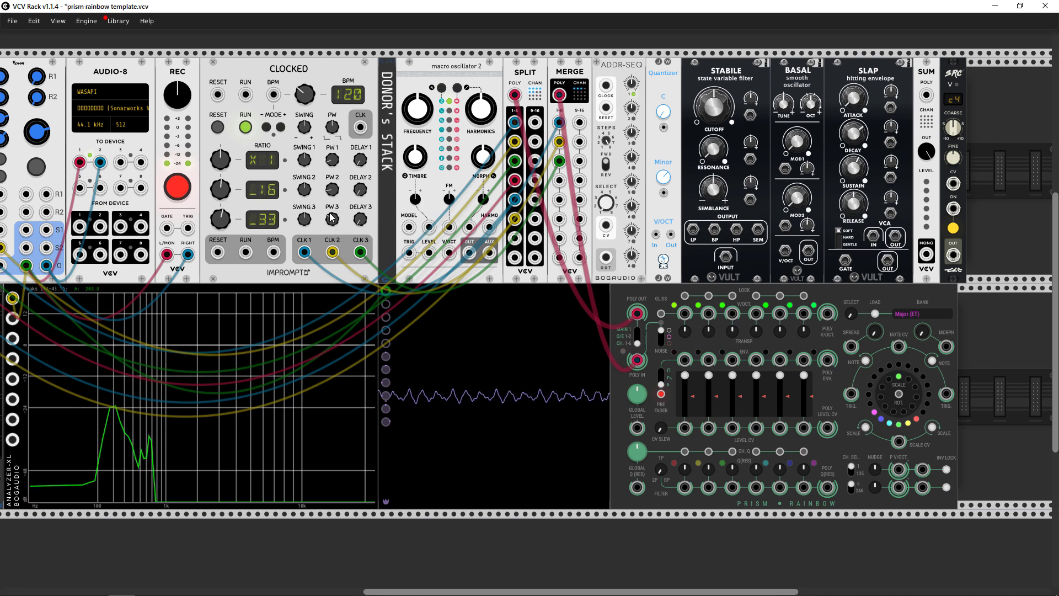
{"action": "left_click_drag", "start_coordinate": [330, 213], "coordinate": [330, 249]}
{"action": "mouse_move", "coordinate": [330, 188]}
{"action": "left_mouse_down"}
{"action": "mouse_move", "coordinate": [330, 103]}
{"action": "mouse_move", "coordinate": [332, 170]}
{"action": "left_mouse_up"}
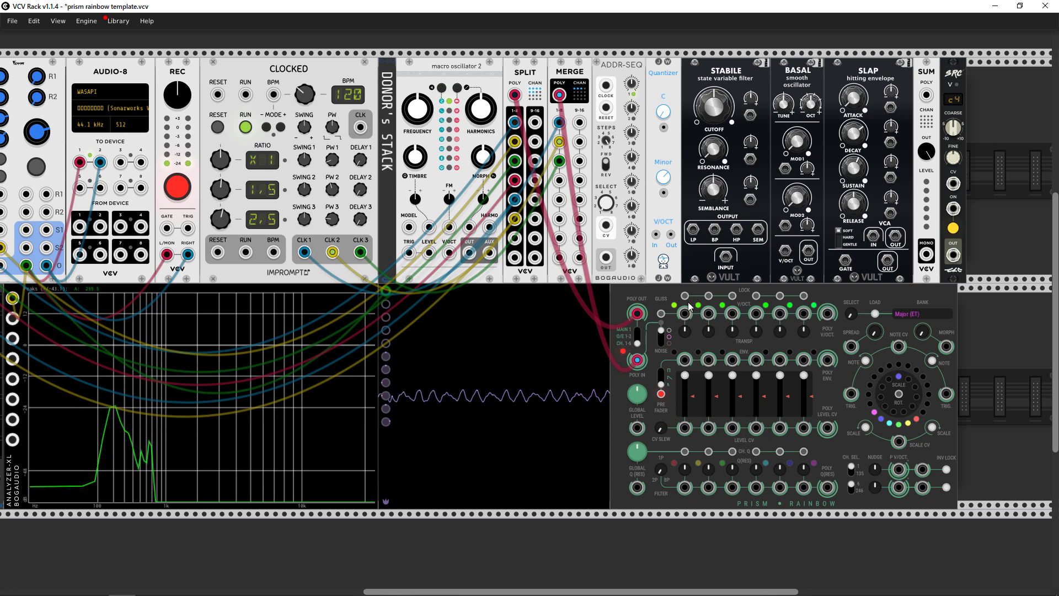
Unplug the Merge cable from Poly In to compare with the internal noise source, and reconnect it.
{"action": "mouse_move", "coordinate": [642, 407]}
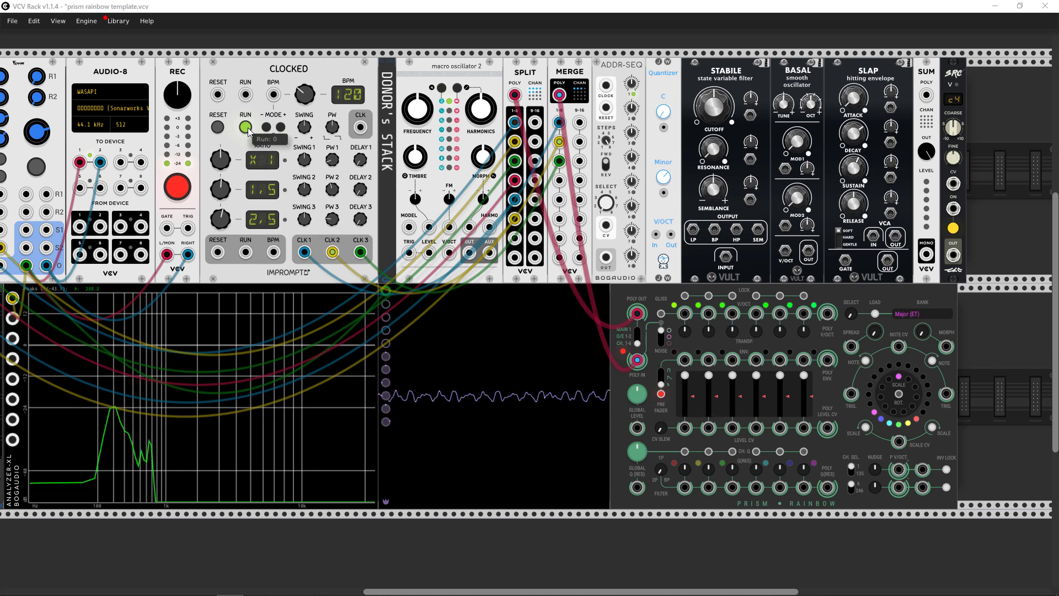
{"action": "left_click_drag", "start_coordinate": [637, 360], "coordinate": [657, 343]}
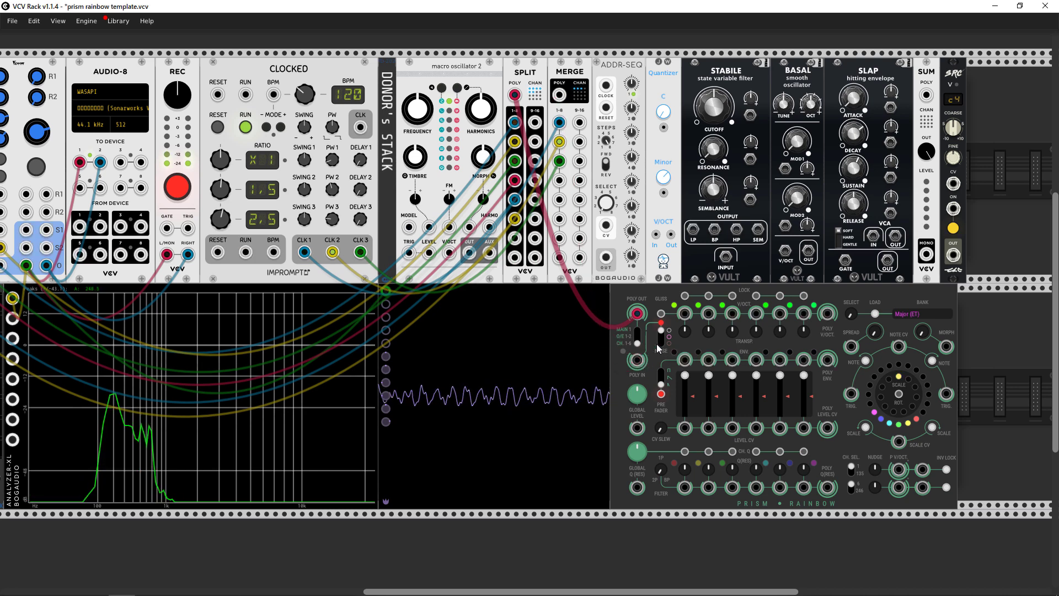
{"action": "left_click", "coordinate": [659, 341]}
{"action": "left_click_drag", "start_coordinate": [639, 396], "coordinate": [559, 96]}
Raise Prism Rainbow's Global Level and lower its Global Q.
{"action": "mouse_move", "coordinate": [637, 393]}
{"action": "left_mouse_down"}
{"action": "mouse_move", "coordinate": [637, 403]}
{"action": "mouse_move", "coordinate": [637, 383]}
{"action": "left_mouse_up"}
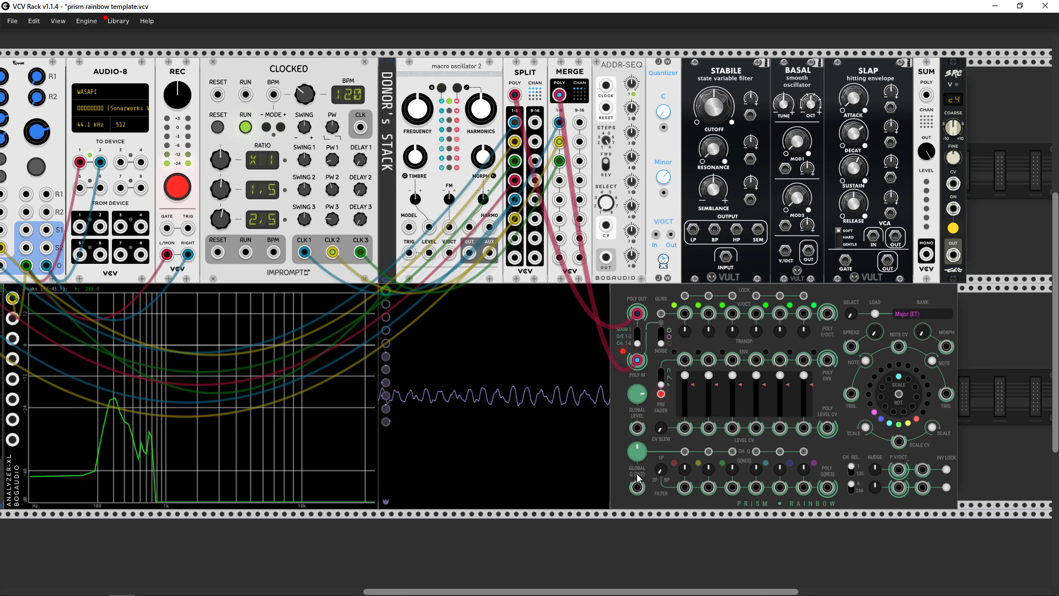
{"action": "left_click_drag", "start_coordinate": [637, 451], "coordinate": [637, 466]}
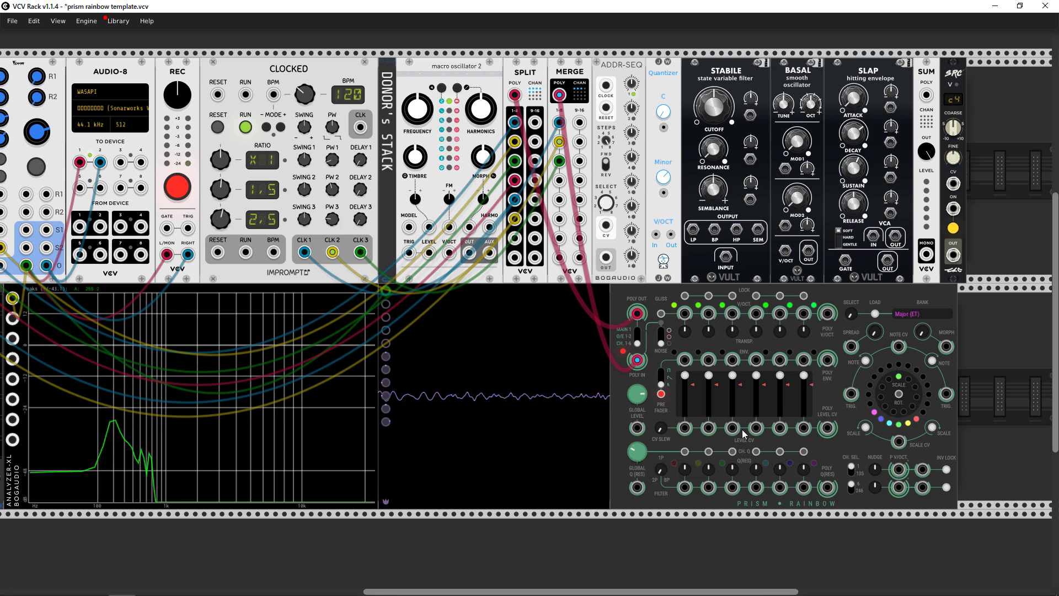
Add VCV's LFO-1 module to the end of the rack's upper row.
{"action": "left_click_drag", "start_coordinate": [785, 593], "coordinate": [854, 593]}
{"action": "right_click", "coordinate": [848, 416]}
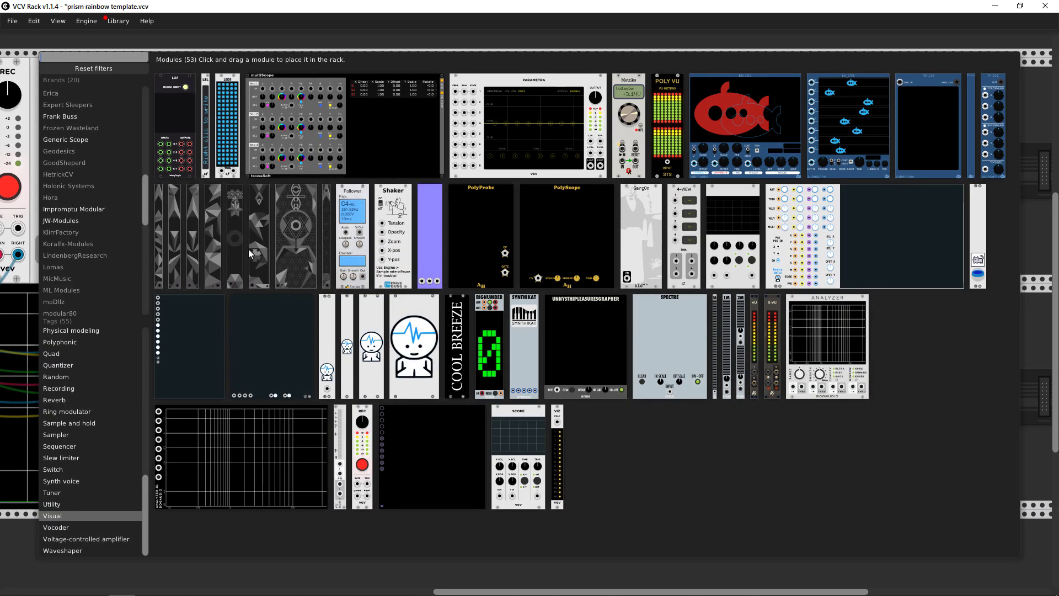
{"action": "left_click", "coordinate": [94, 66]}
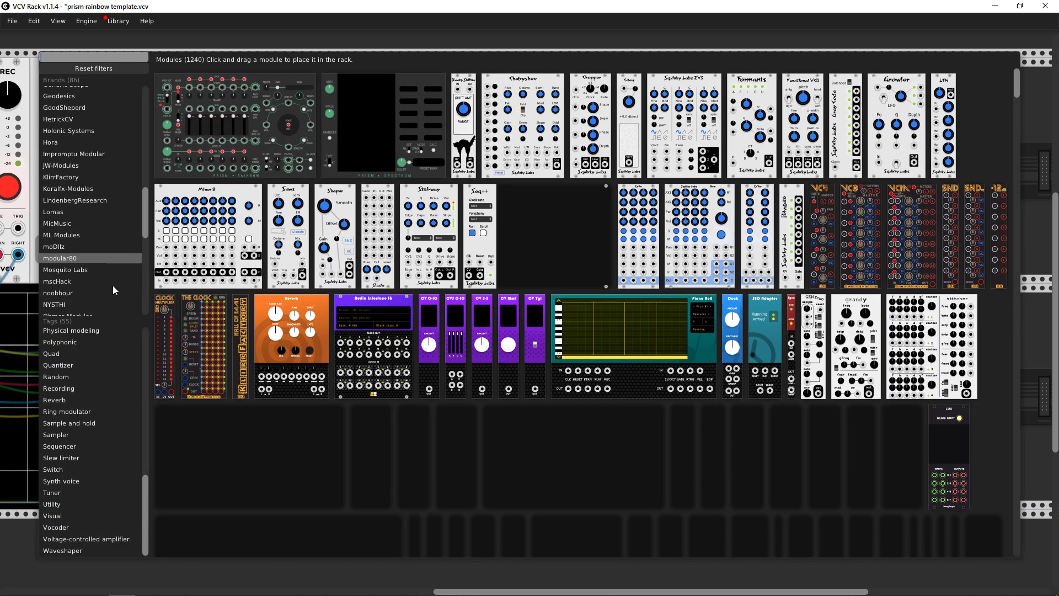
{"action": "scroll", "coordinate": [111, 287], "scroll_direction": "down", "scroll_amount": 10}
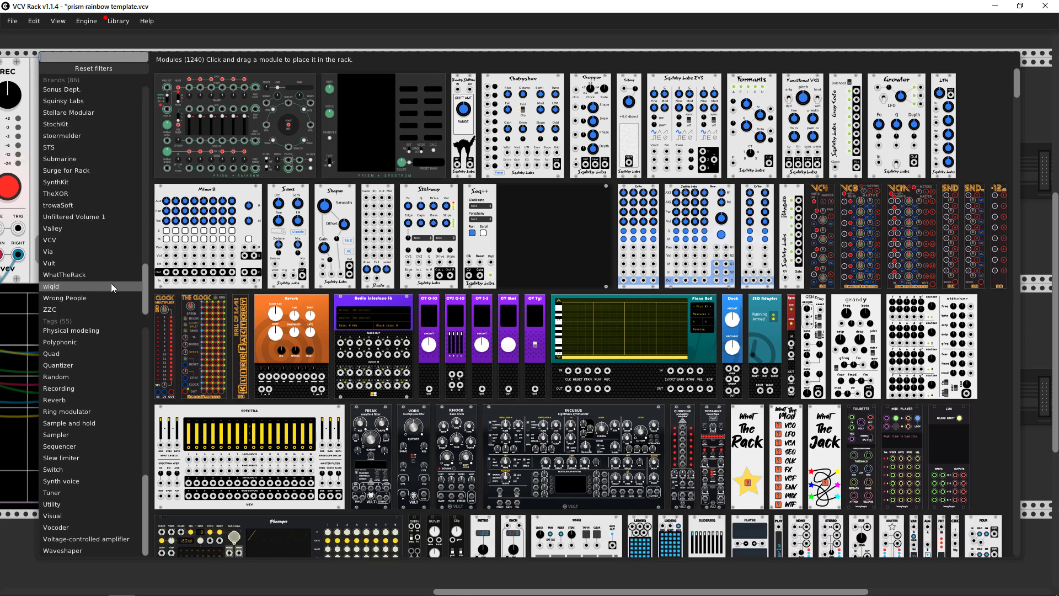
{"action": "left_click", "coordinate": [62, 241]}
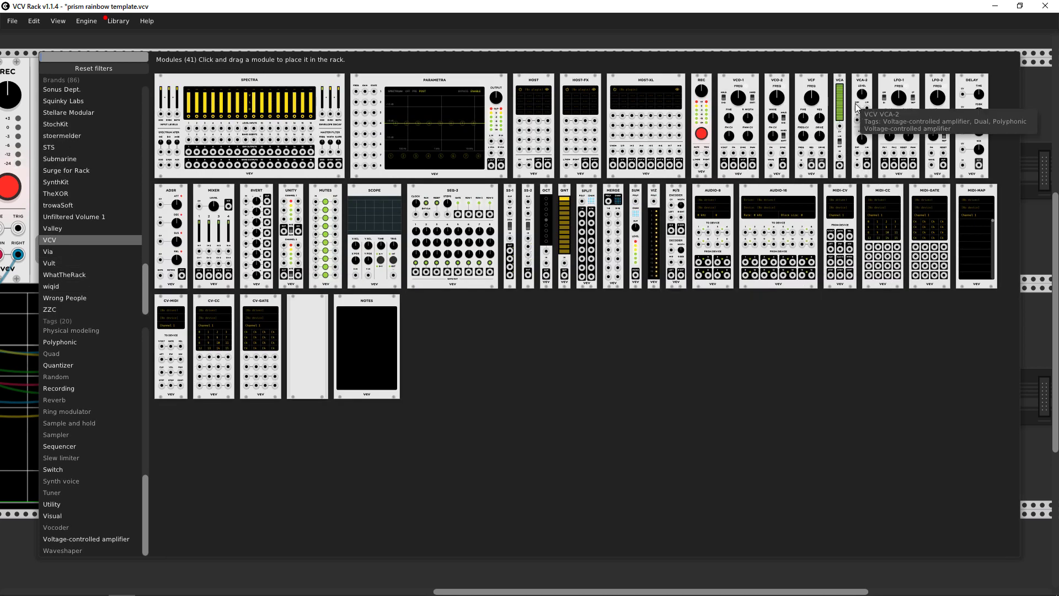
{"action": "left_click_drag", "start_coordinate": [899, 127], "coordinate": [855, 222]}
Add an 8VERT after LFO-1 and patch LFO-1's SIN output through its first channel into Prism Rainbow's Global Q input.
{"action": "right_click", "coordinate": [866, 363]}
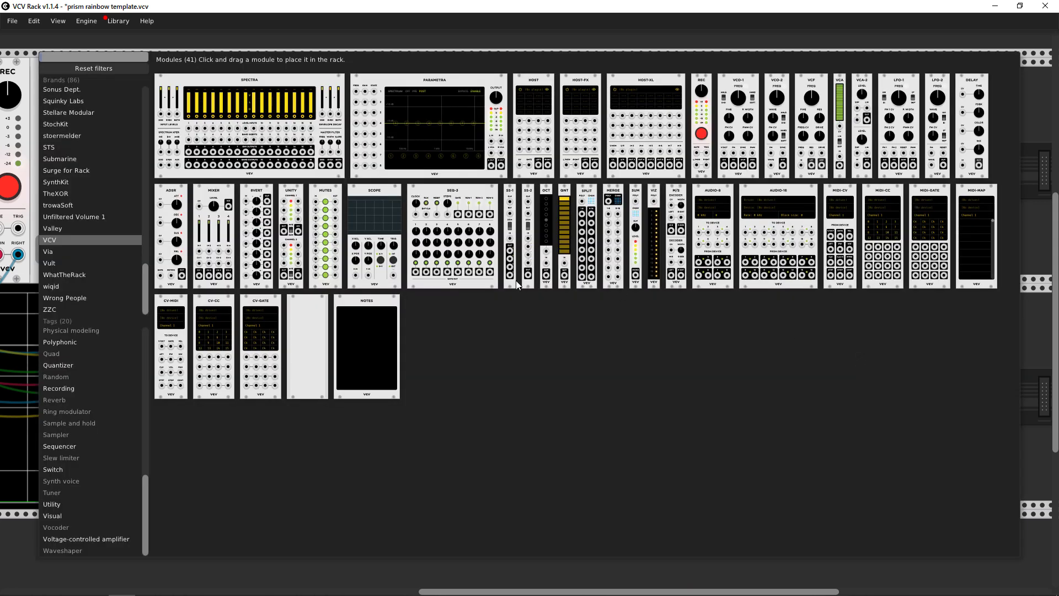
{"action": "left_click_drag", "start_coordinate": [261, 189], "coordinate": [828, 218]}
{"action": "left_click_drag", "start_coordinate": [898, 95], "coordinate": [810, 254]}
{"action": "left_click_drag", "start_coordinate": [944, 95], "coordinate": [467, 487]}
{"action": "left_click_drag", "start_coordinate": [920, 97], "coordinate": [920, 61]}
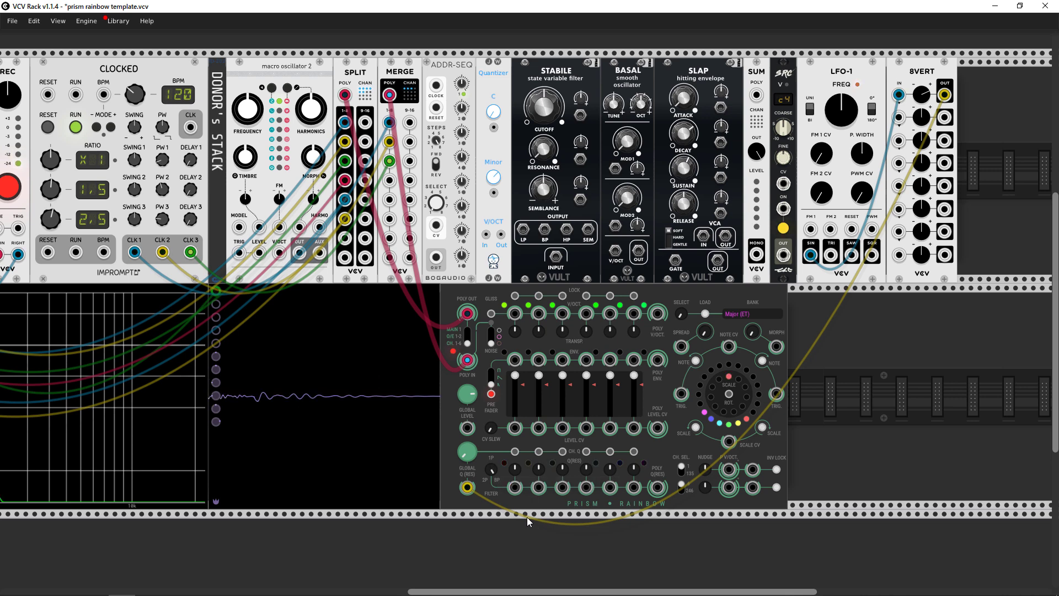
Raise Prism Rainbow's Global Q to 4095.
{"action": "left_click", "coordinate": [492, 470]}
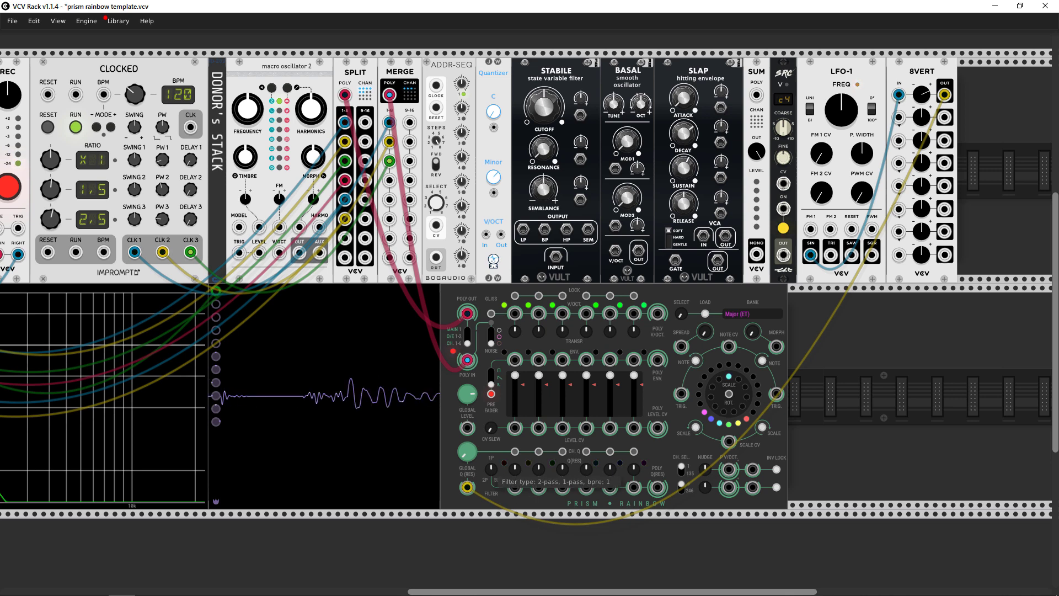
{"action": "left_click", "coordinate": [492, 470]}
{"action": "mouse_move", "coordinate": [467, 453]}
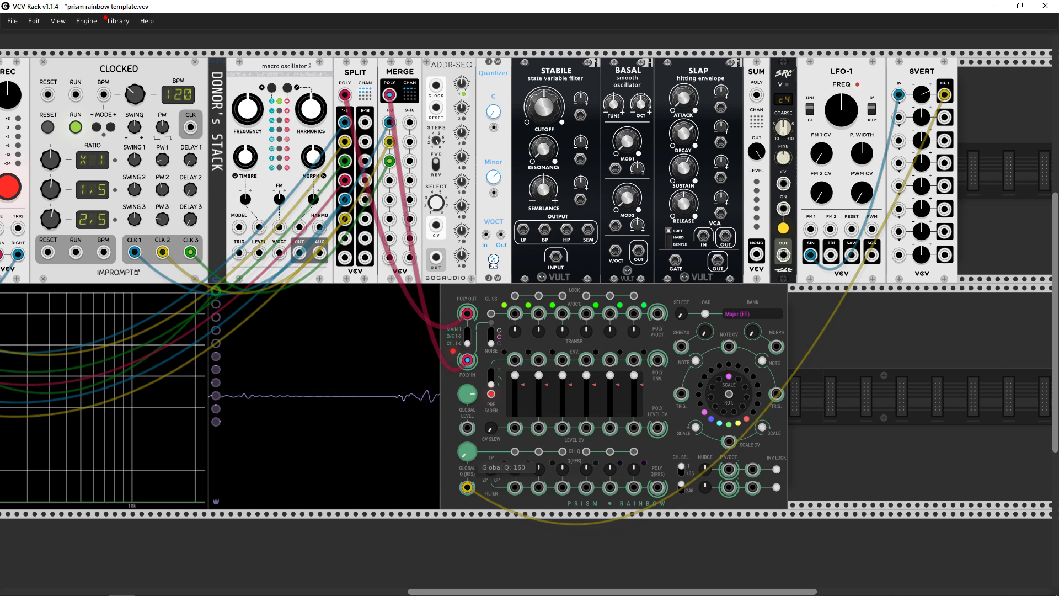
{"action": "left_click_drag", "start_coordinate": [469, 454], "coordinate": [469, 353]}
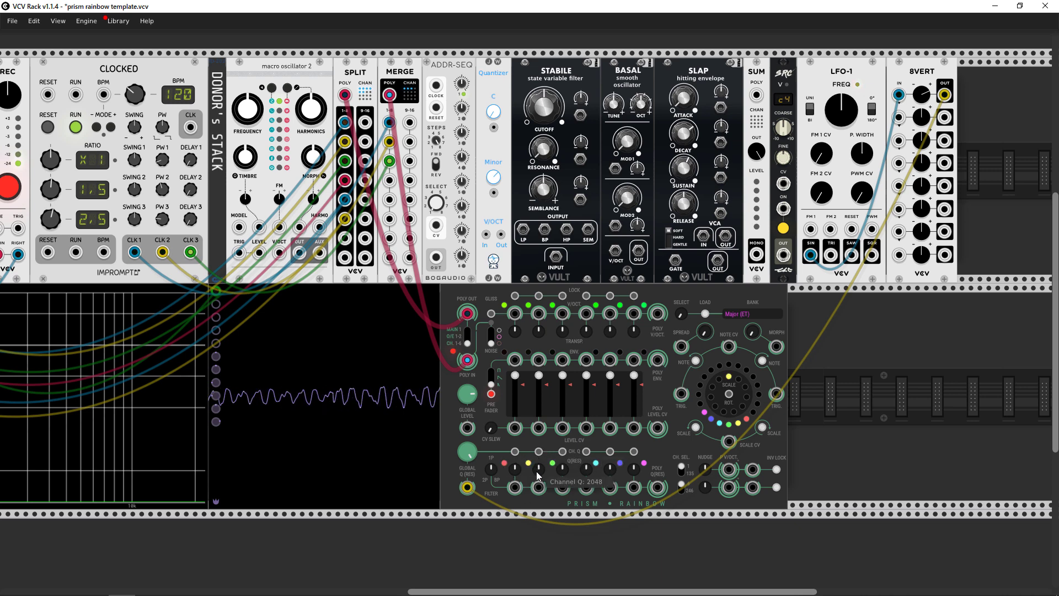
Activate the individual channel Q control on all six Prism Rainbow channels.
{"action": "mouse_move", "coordinate": [593, 476]}
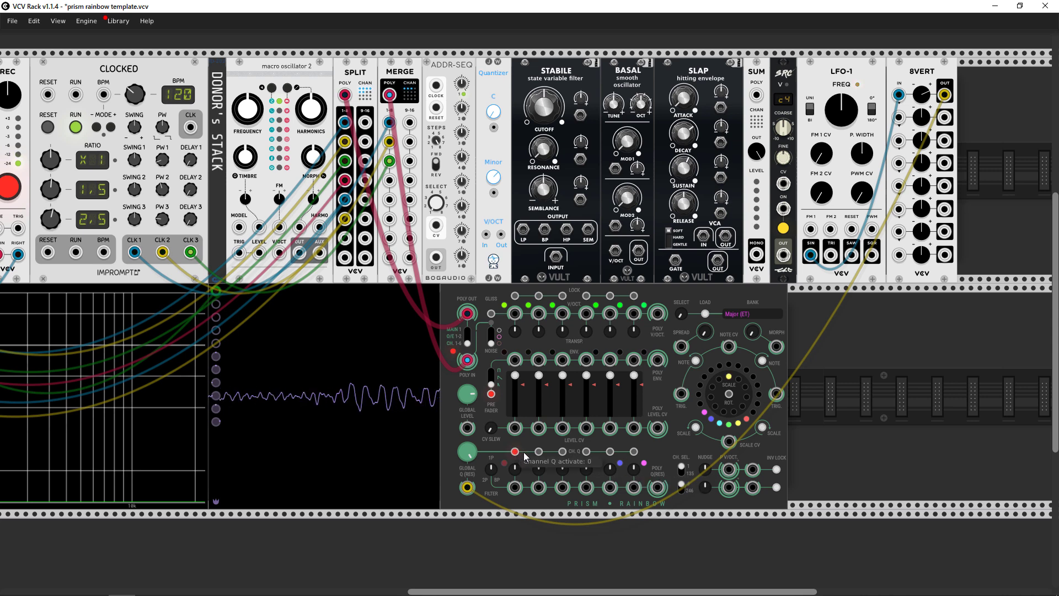
{"action": "left_click", "coordinate": [538, 452]}
{"action": "left_click", "coordinate": [562, 451]}
{"action": "left_click", "coordinate": [586, 451]}
{"action": "left_click", "coordinate": [610, 451]}
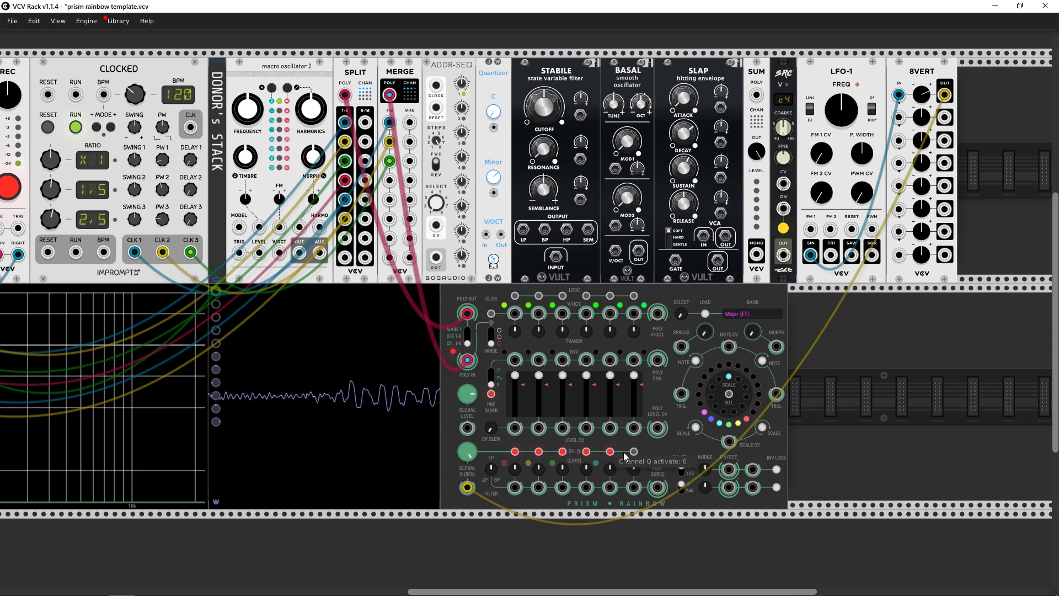
{"action": "left_click", "coordinate": [634, 451]}
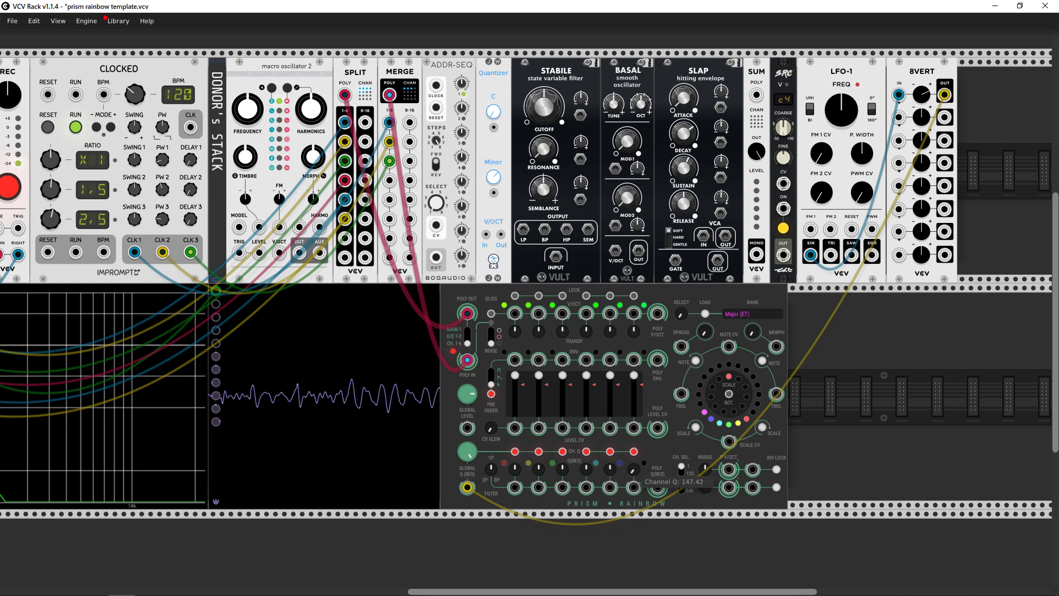
Lower the Q of channels 4 to 6 and try LFO-1's SIN output on their individual Q inputs, ending on channel 5.
{"action": "left_click_drag", "start_coordinate": [633, 469], "coordinate": [613, 585]}
{"action": "left_click_drag", "start_coordinate": [588, 470], "coordinate": [587, 585]}
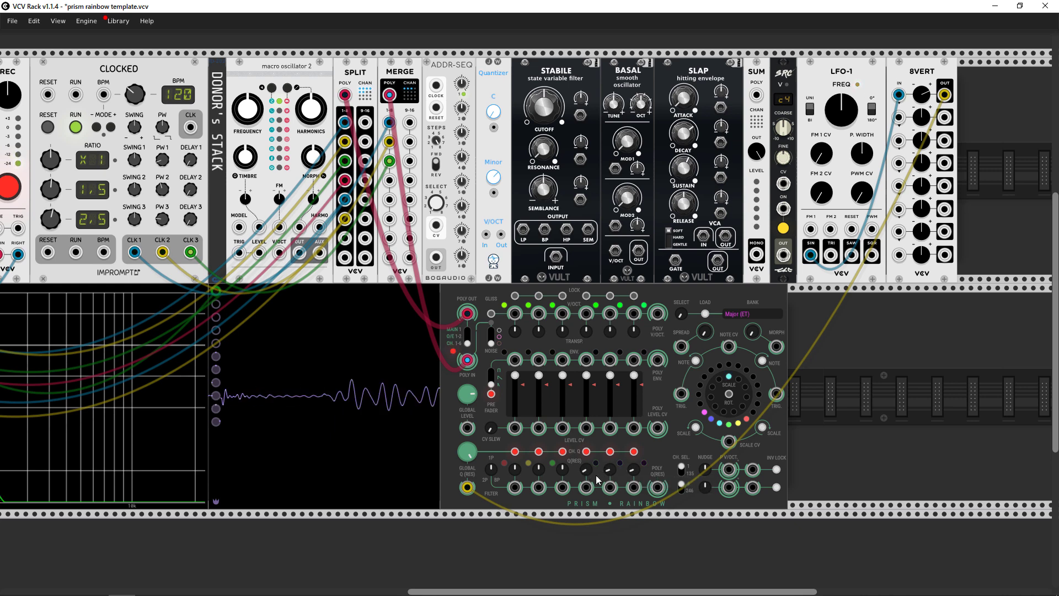
{"action": "left_click_drag", "start_coordinate": [634, 487], "coordinate": [811, 254]}
{"action": "left_click_drag", "start_coordinate": [633, 486], "coordinate": [610, 430]}
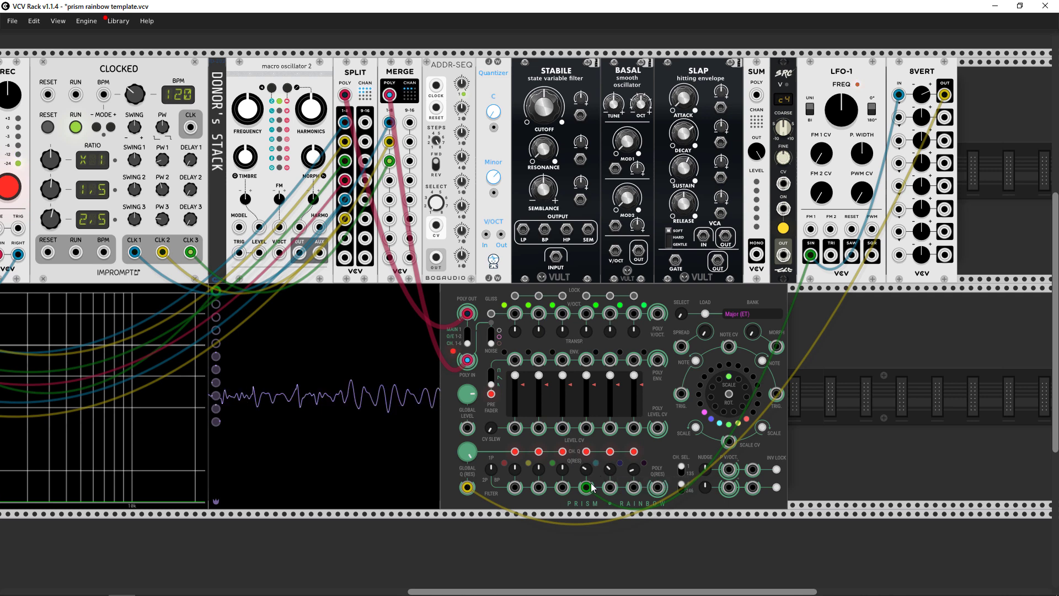
{"action": "left_click_drag", "start_coordinate": [592, 487], "coordinate": [610, 490]}
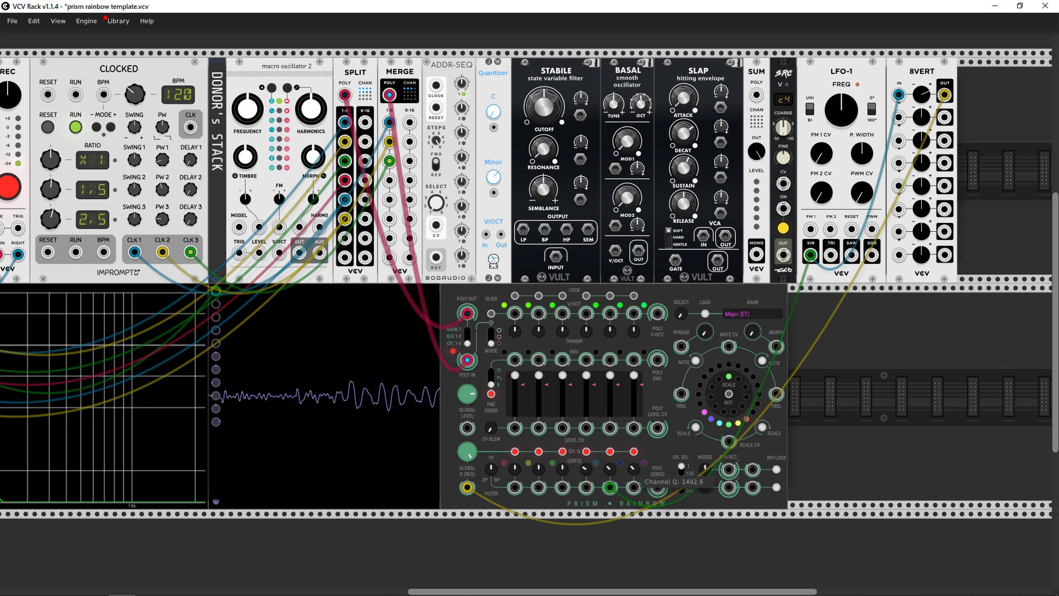
Adjust the individual channel Q knobs so that the Prism Rainbow channels have differing Q values.
{"action": "left_click_drag", "start_coordinate": [631, 471], "coordinate": [631, 450]}
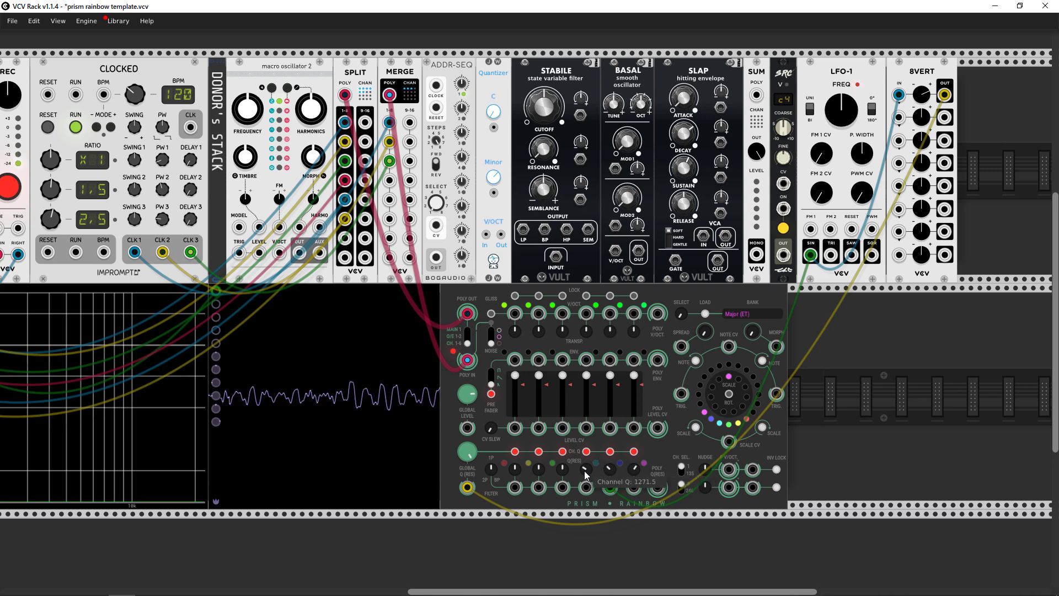
{"action": "left_click_drag", "start_coordinate": [560, 468], "coordinate": [560, 510]}
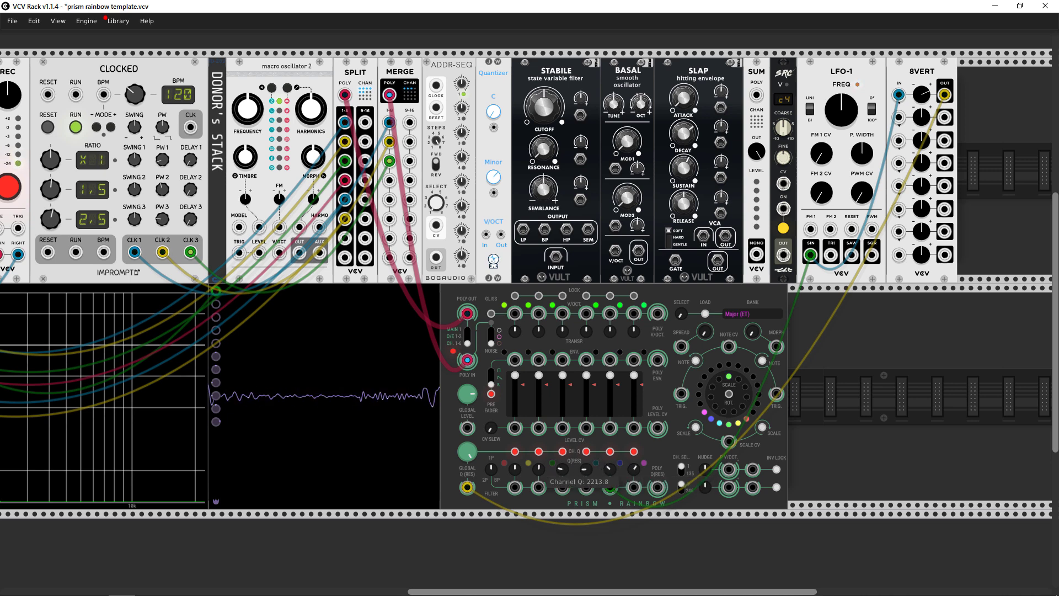
{"action": "left_click_drag", "start_coordinate": [536, 468], "coordinate": [536, 438]}
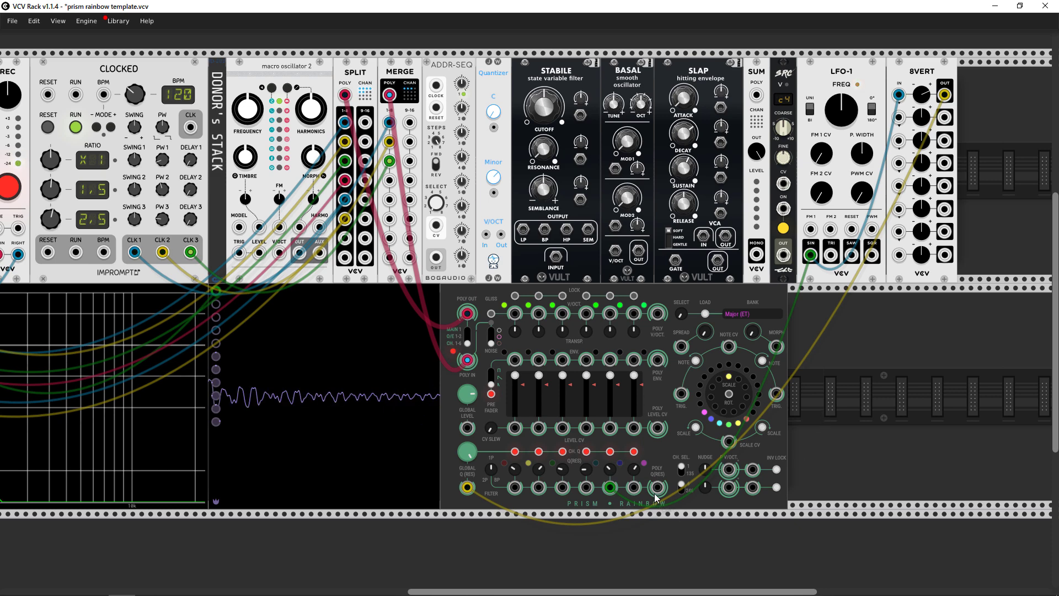
Add the STS Poly LFO beside Prism Rainbow and patch its output into Poly Q in place of the channel 5 Q cable.
{"action": "right_click", "coordinate": [837, 418]}
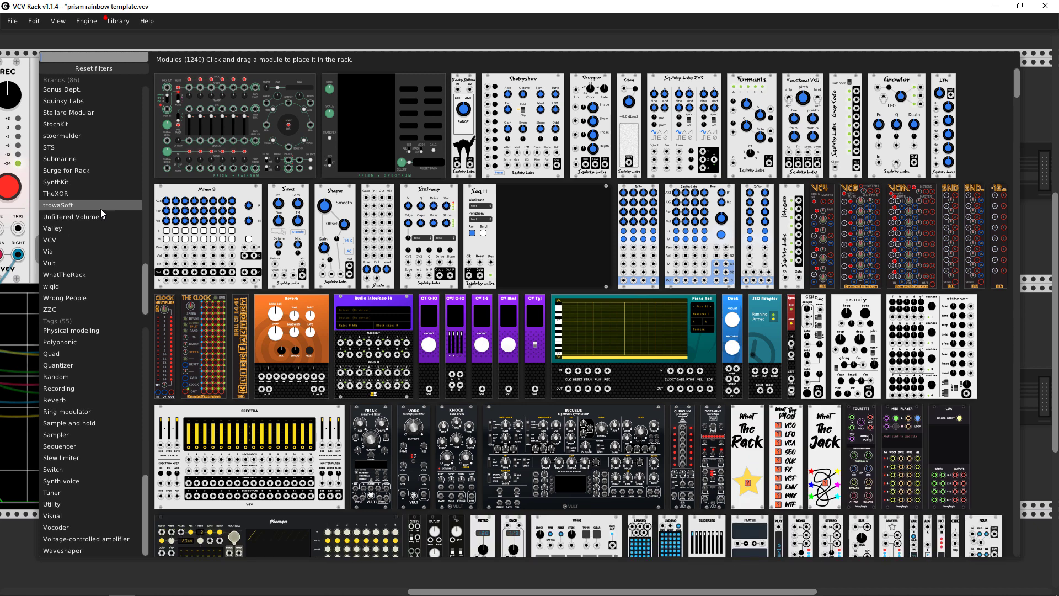
{"action": "left_click", "coordinate": [64, 147]}
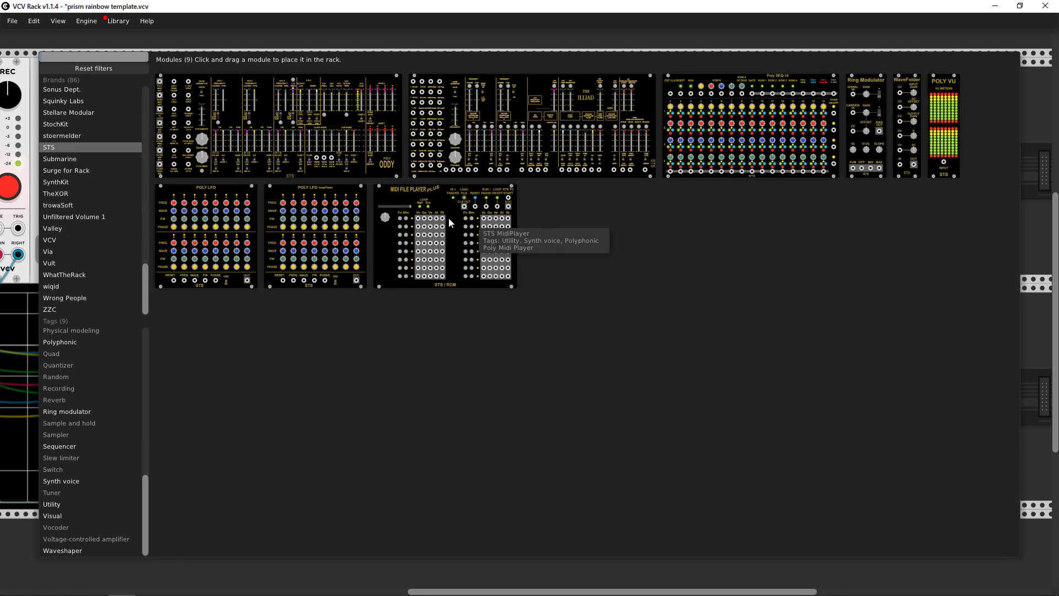
{"action": "left_click_drag", "start_coordinate": [215, 187], "coordinate": [816, 283]}
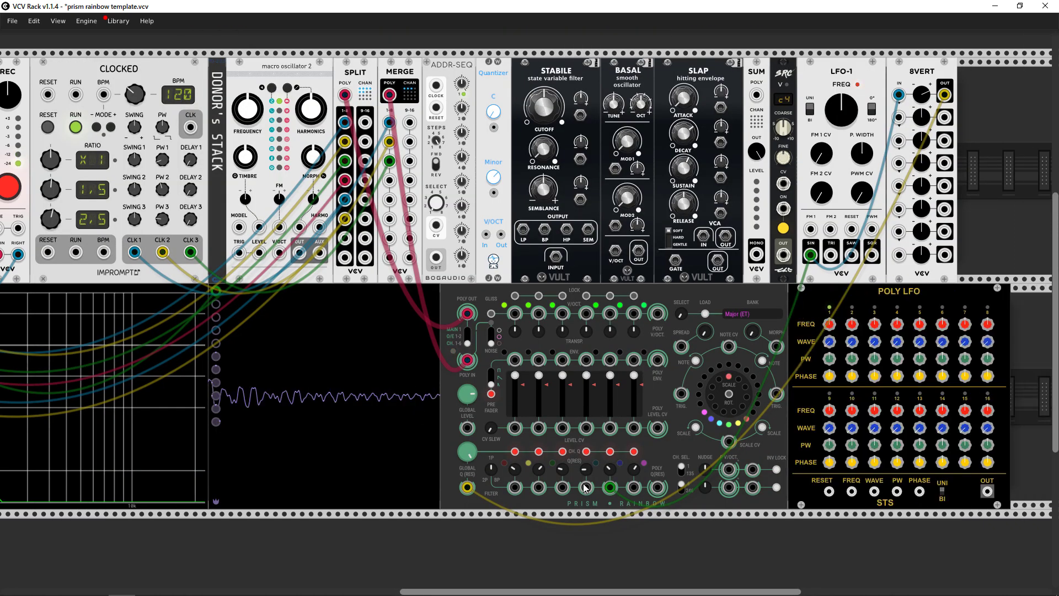
{"action": "left_click_drag", "start_coordinate": [610, 486], "coordinate": [987, 492]}
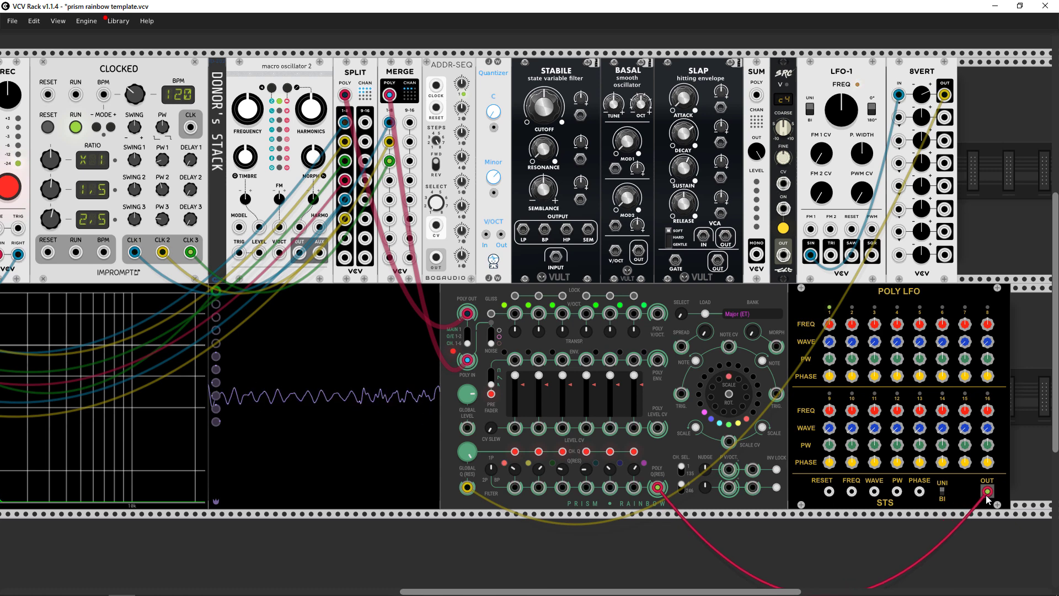
Set the Poly LFO to 6 polyphony channels and vary its channel frequencies.
{"action": "right_click", "coordinate": [868, 295]}
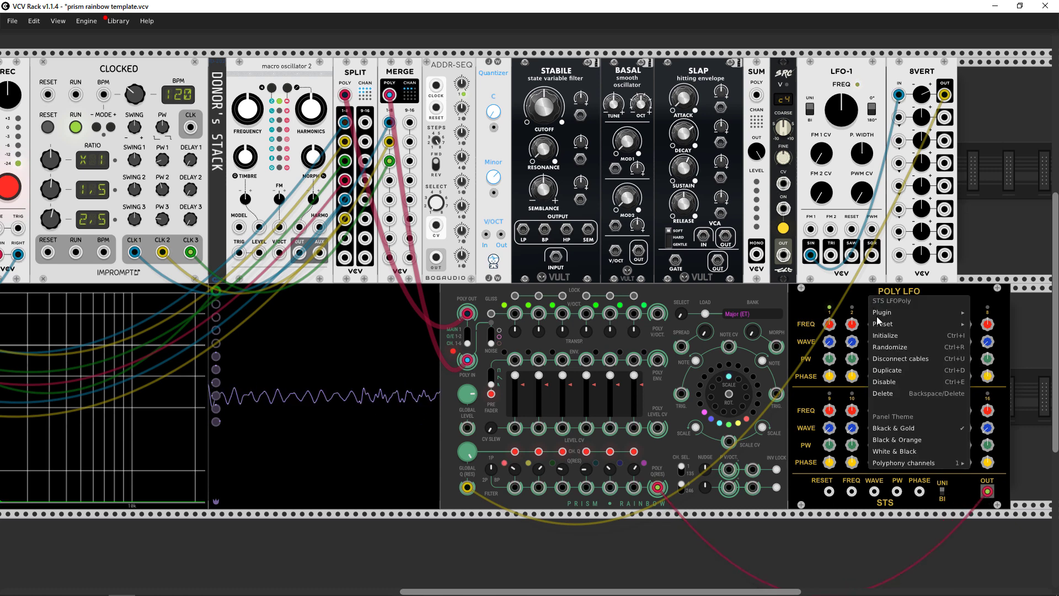
{"action": "mouse_move", "coordinate": [932, 462]}
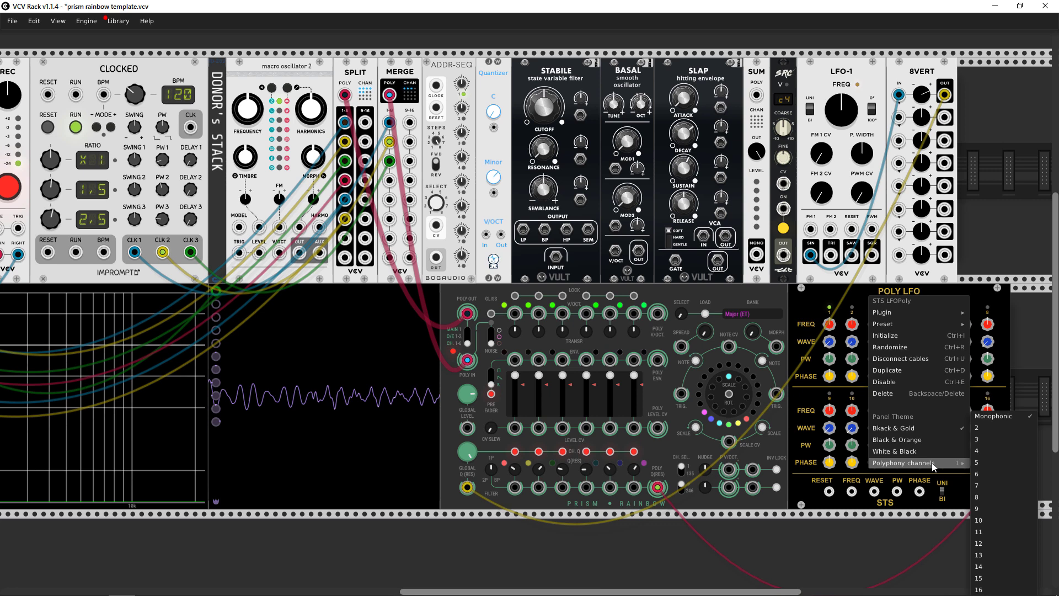
{"action": "left_click", "coordinate": [988, 470]}
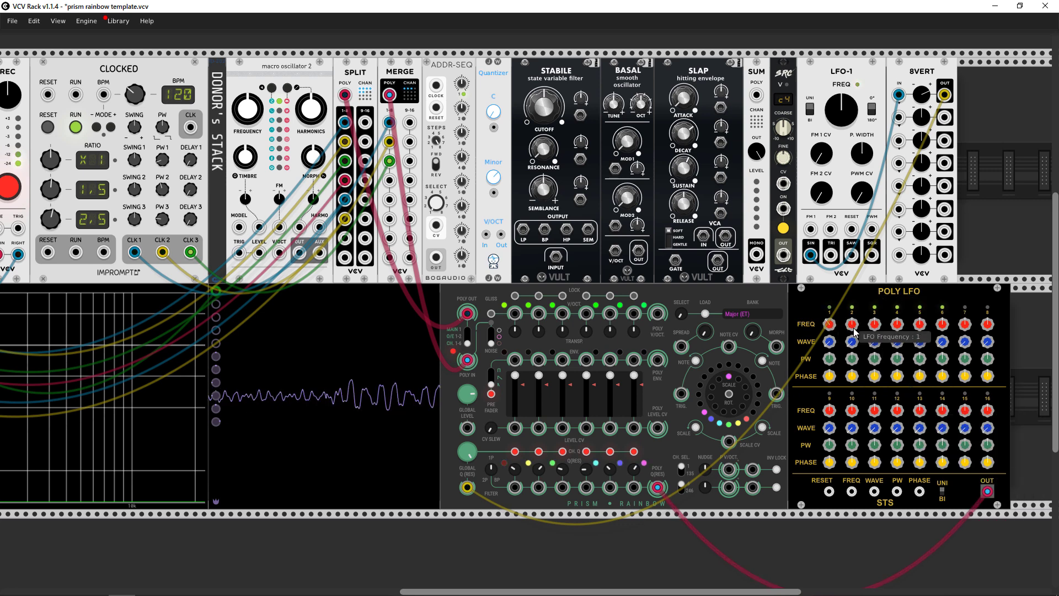
{"action": "left_click_drag", "start_coordinate": [898, 330], "coordinate": [898, 317]}
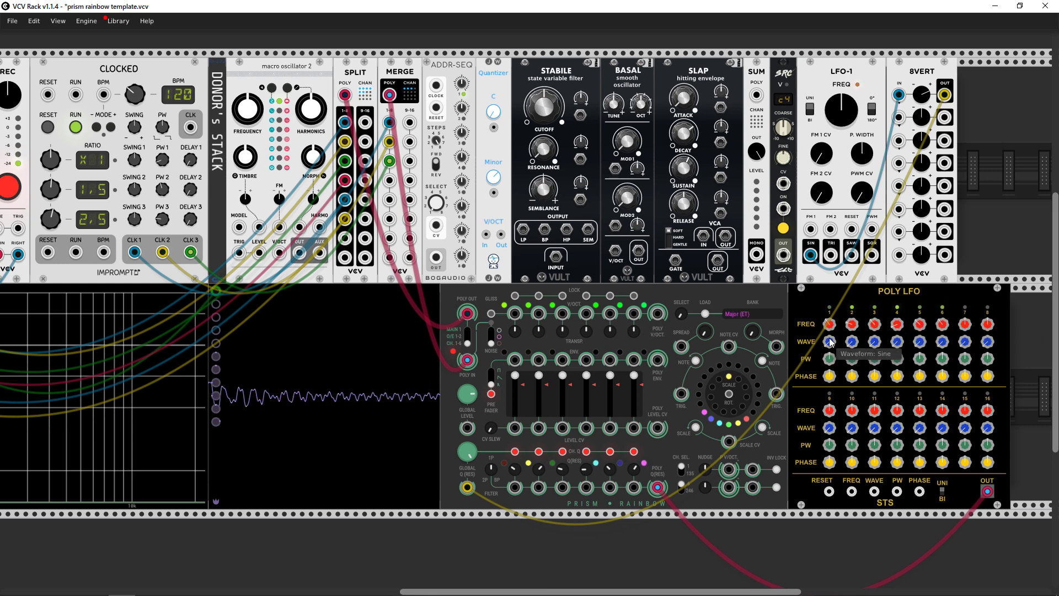
Unplug the 8VERT modulation cable from Prism Rainbow's Global Q input.
{"action": "left_click_drag", "start_coordinate": [467, 487], "coordinate": [469, 461]}
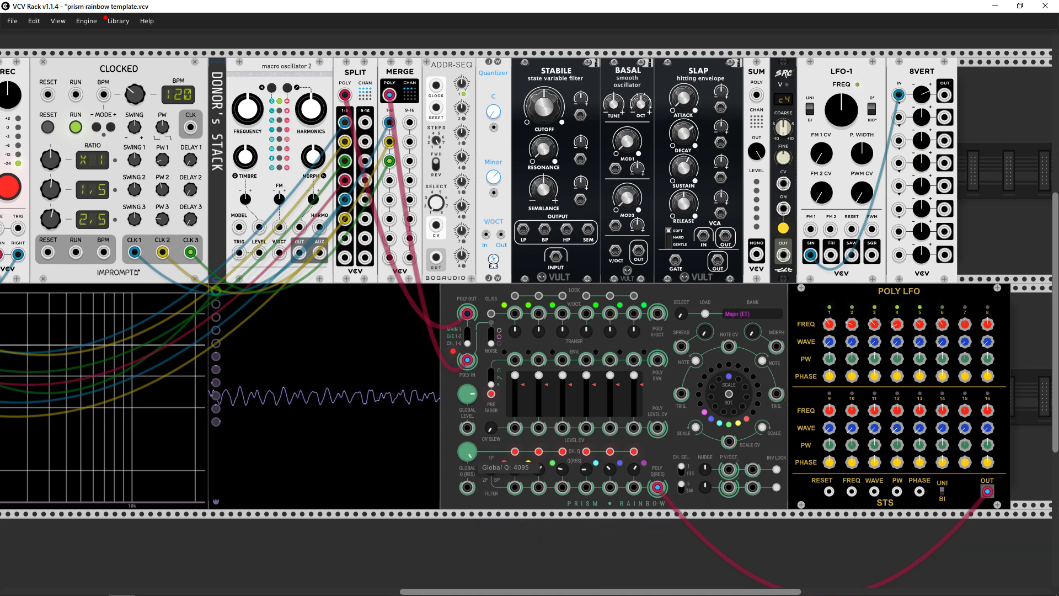
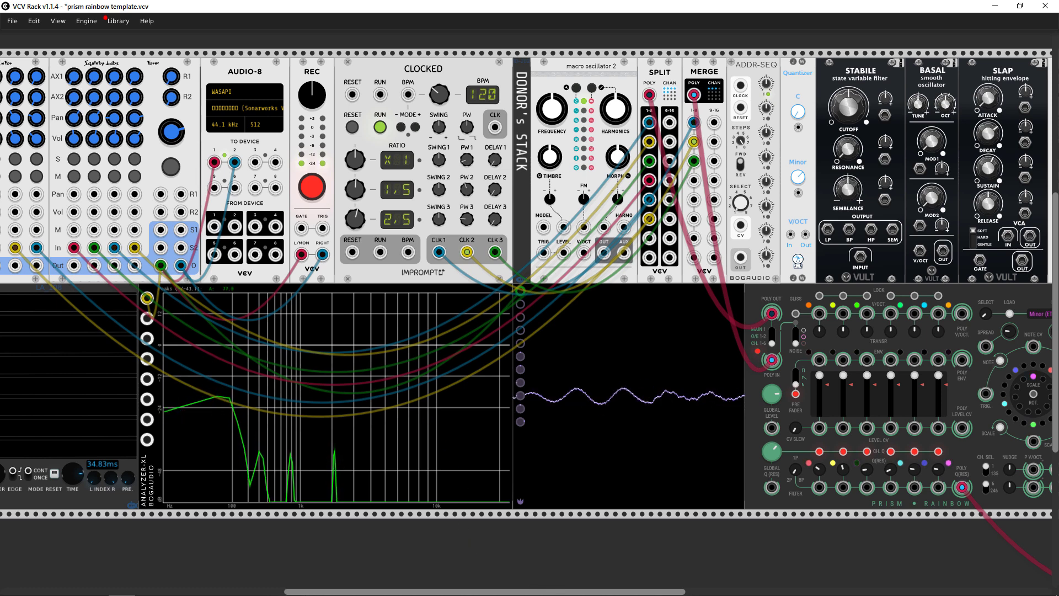
Reduce Prism Rainbow's Spread to 0 and insert the Stabile filter between its Poly Out and the Split poly input, using Stabile's HP output.
{"action": "left_click_drag", "start_coordinate": [554, 588], "coordinate": [709, 588]}
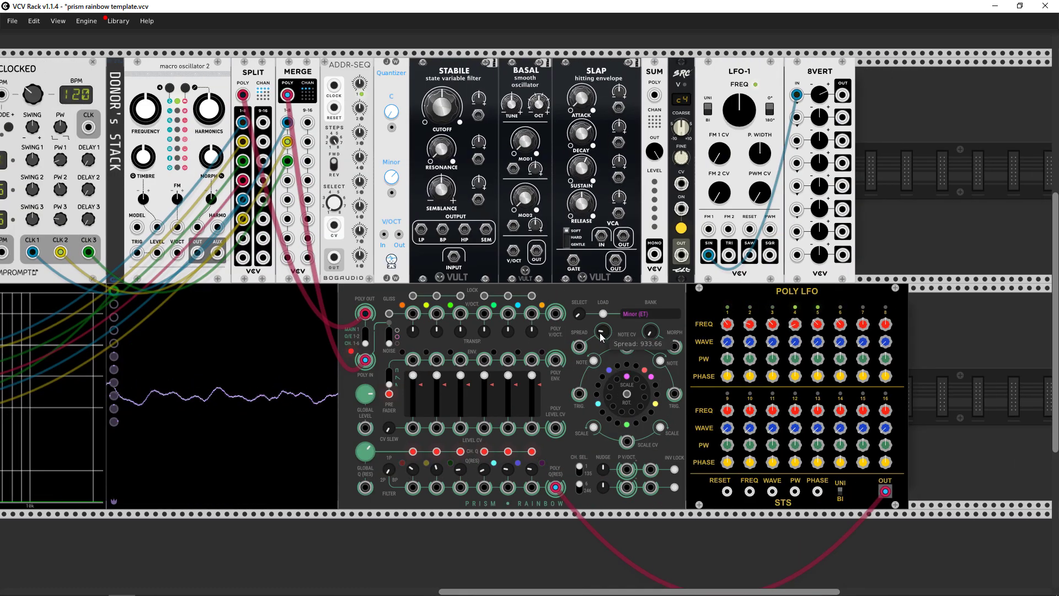
{"action": "left_click_drag", "start_coordinate": [600, 333], "coordinate": [684, 296]}
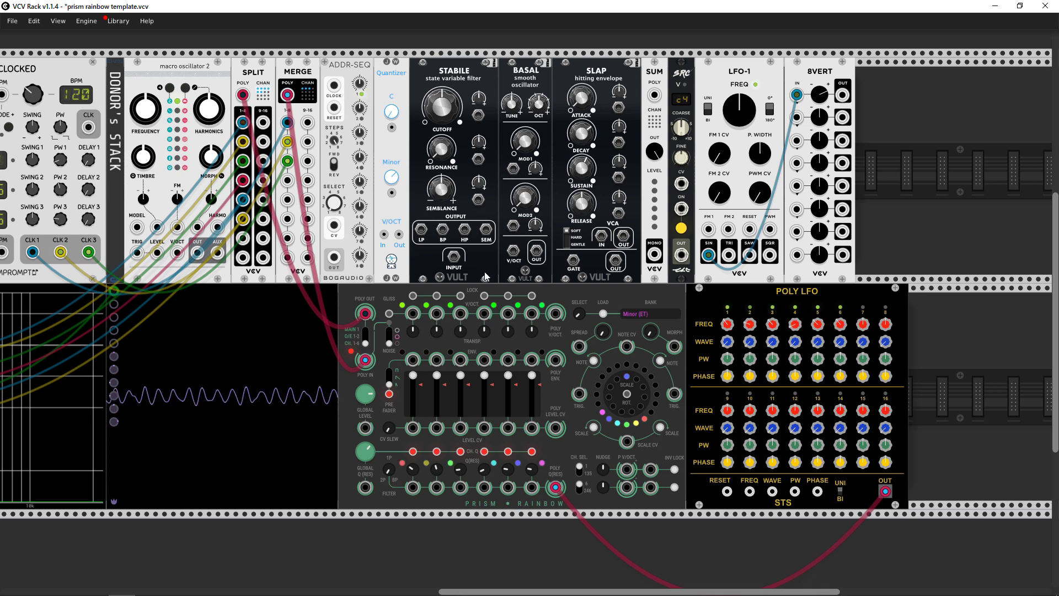
{"action": "left_click_drag", "start_coordinate": [441, 120], "coordinate": [441, 112]}
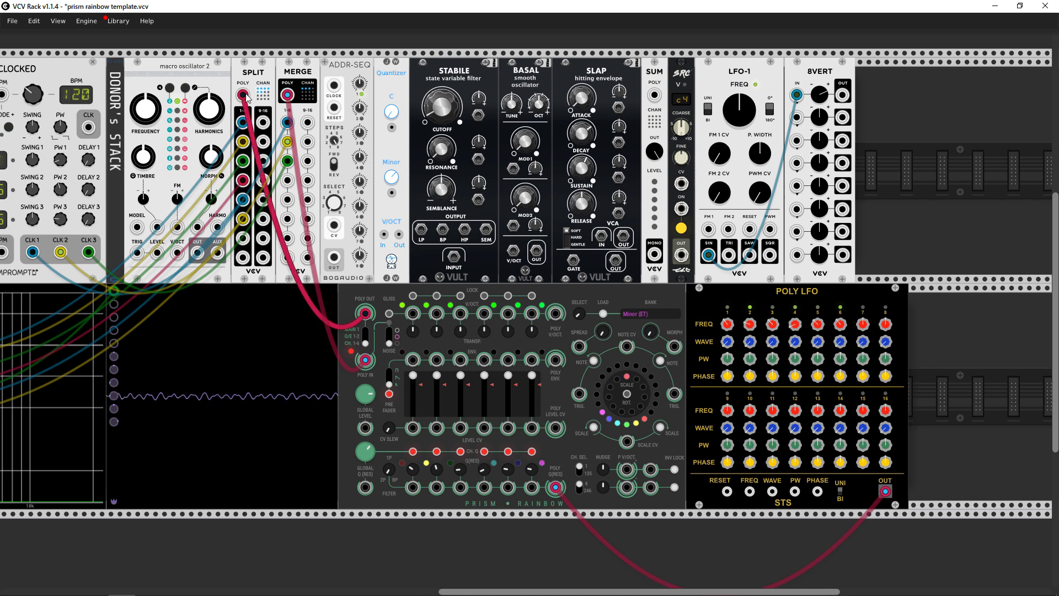
{"action": "mouse_move", "coordinate": [243, 95]}
{"action": "left_mouse_down"}
{"action": "mouse_move", "coordinate": [454, 257]}
{"action": "mouse_move", "coordinate": [353, 121]}
{"action": "mouse_move", "coordinate": [243, 95]}
{"action": "left_mouse_up"}
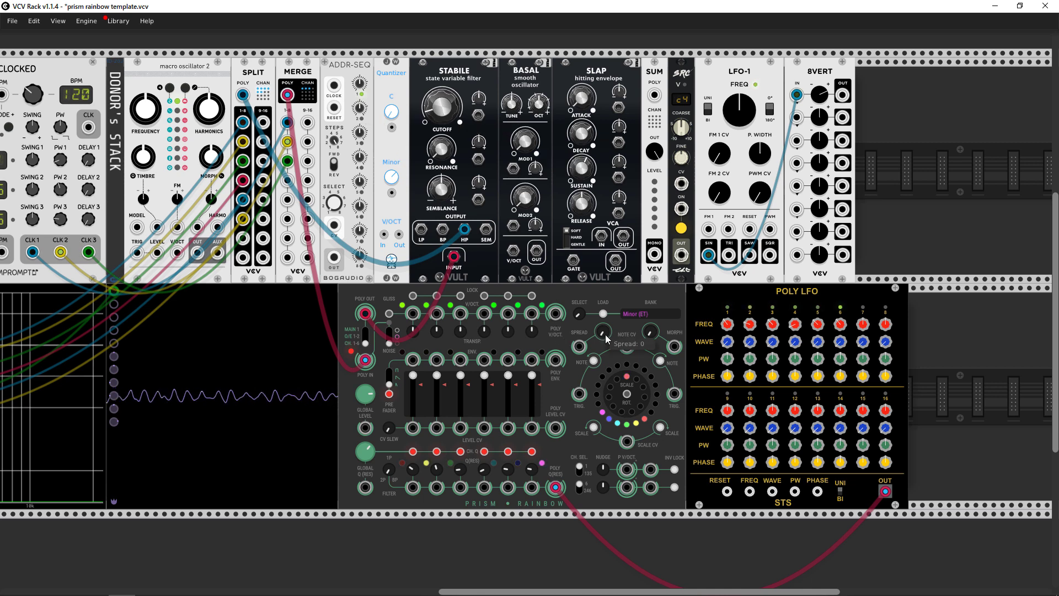
Raise Prism Rainbow's Spread to about 909 and vary the cutoff of the Stabile filter.
{"action": "left_click_drag", "start_coordinate": [602, 332], "coordinate": [602, 270]}
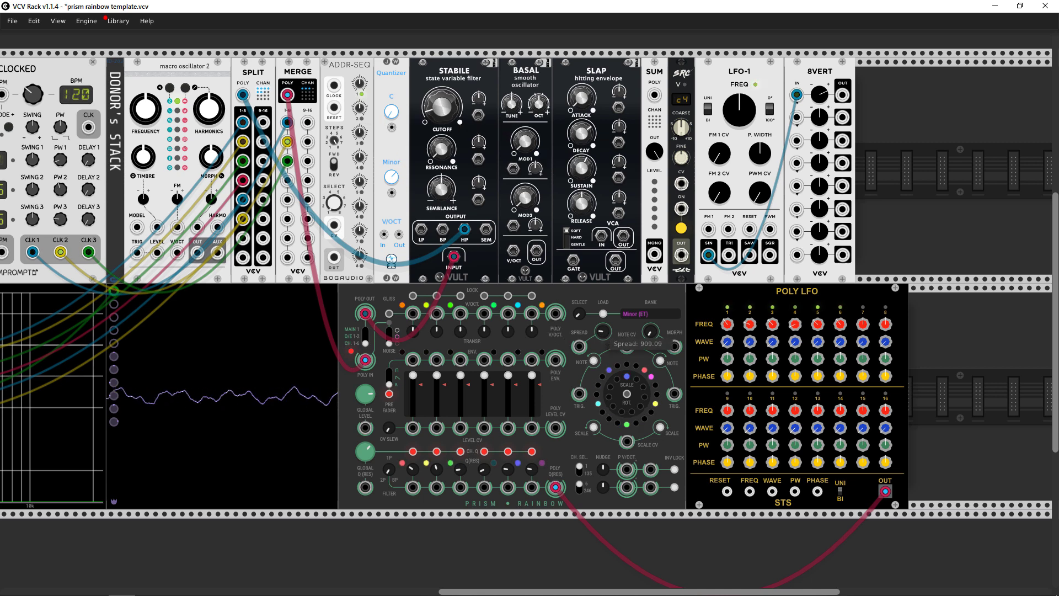
{"action": "scroll", "coordinate": [872, 114], "scroll_direction": "left", "scroll_amount": 10}
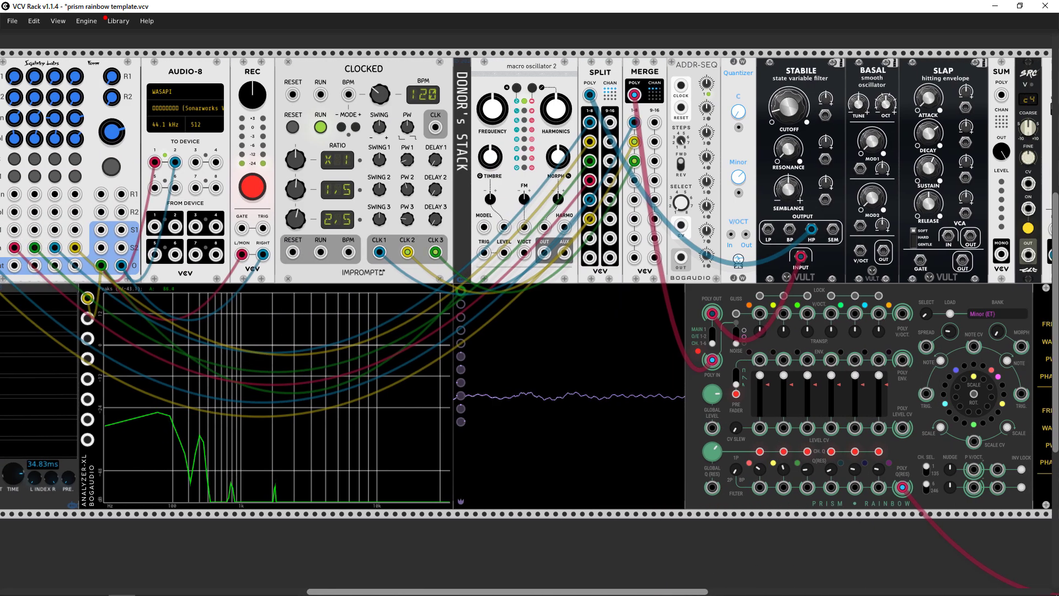
{"action": "mouse_move", "coordinate": [789, 108]}
{"action": "left_mouse_down"}
{"action": "mouse_move", "coordinate": [789, 77]}
{"action": "mouse_move", "coordinate": [789, 104]}
{"action": "left_mouse_up"}
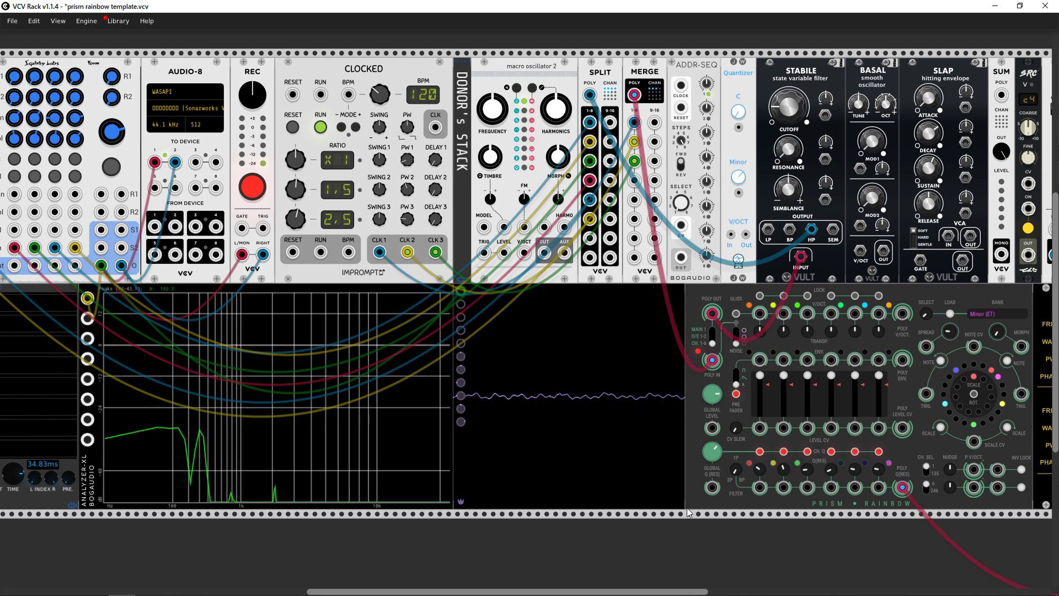
{"action": "scroll", "coordinate": [693, 591], "scroll_direction": "right", "scroll_amount": 6}
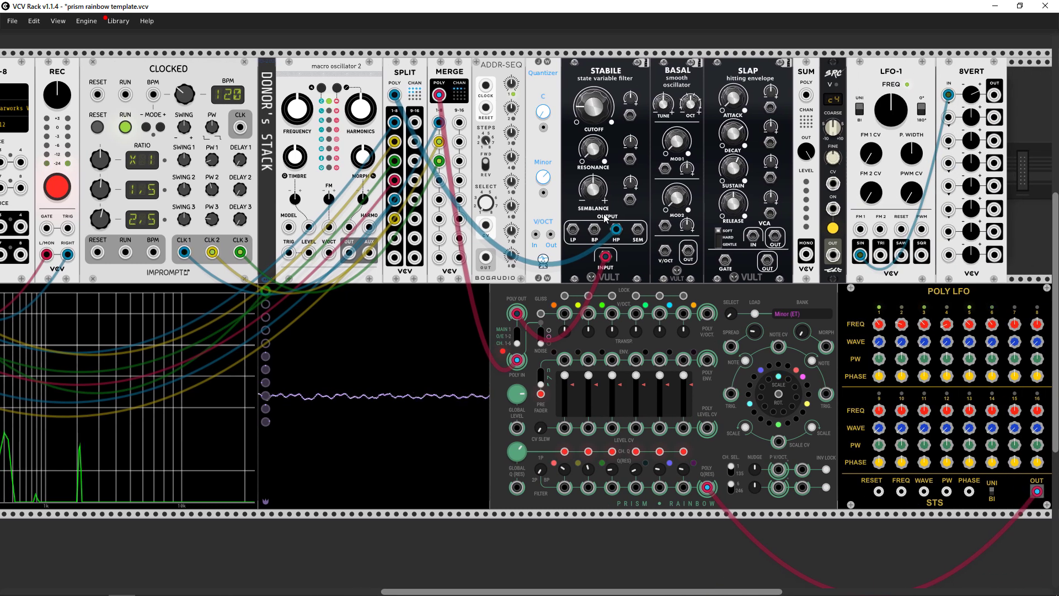
Turn up Prism Rainbow's Morph and sweep the Spread knob with the raised Morph setting.
{"action": "left_click_drag", "start_coordinate": [754, 331], "coordinate": [803, 334]}
{"action": "mouse_move", "coordinate": [803, 339]}
{"action": "mouse_move", "coordinate": [759, 337]}
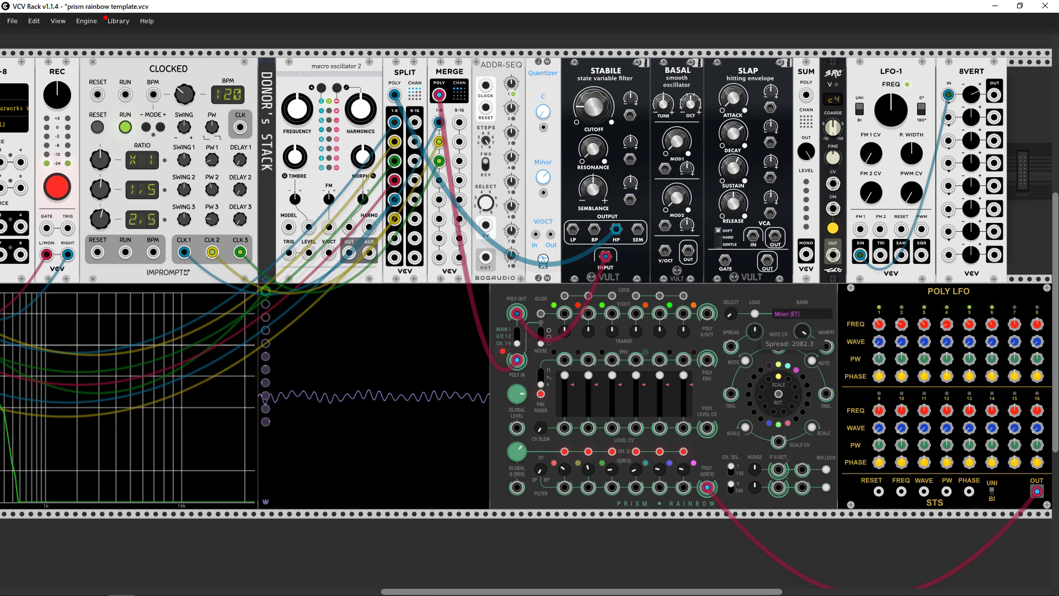
{"action": "left_click_drag", "start_coordinate": [754, 331], "coordinate": [754, 334]}
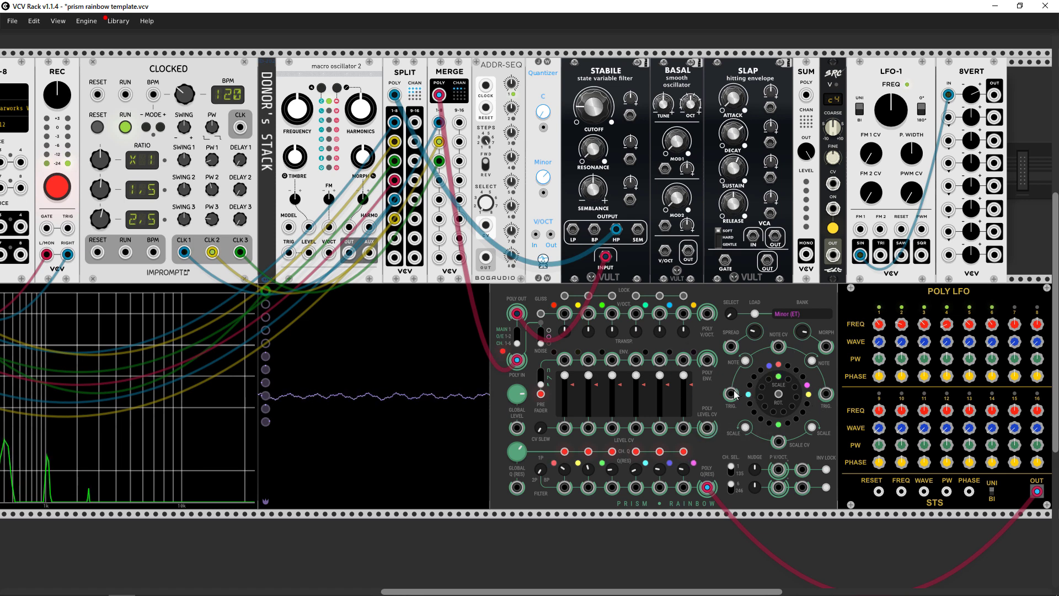
Patch Clocked's CLK 1 output into Prism Rainbow's left rotation TRIG input and set the clock 1 ratio to divide by 2.
{"action": "left_click_drag", "start_coordinate": [730, 393], "coordinate": [184, 252]}
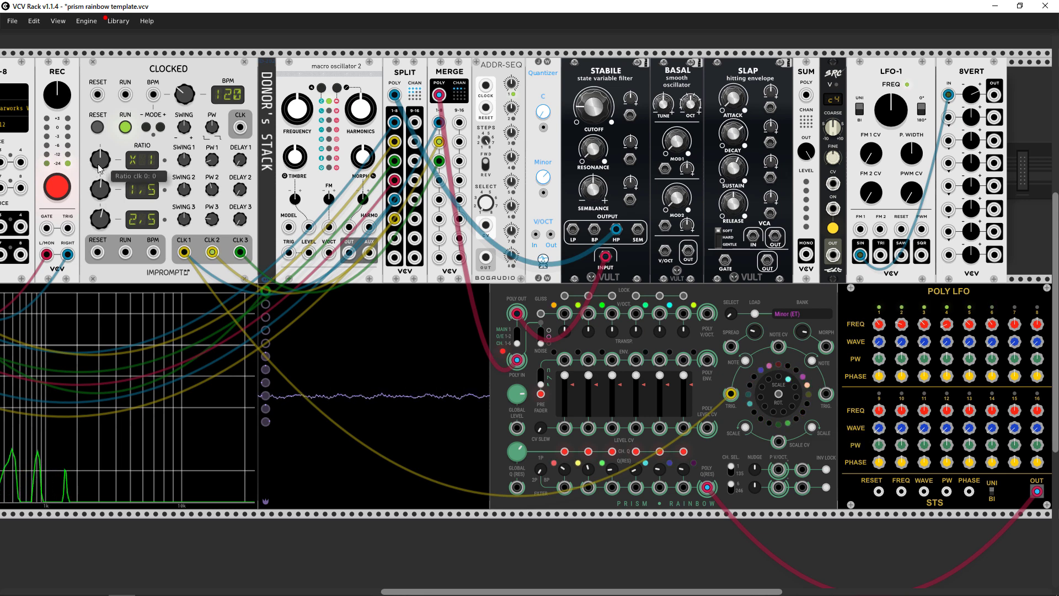
{"action": "left_click_drag", "start_coordinate": [101, 165], "coordinate": [101, 169]}
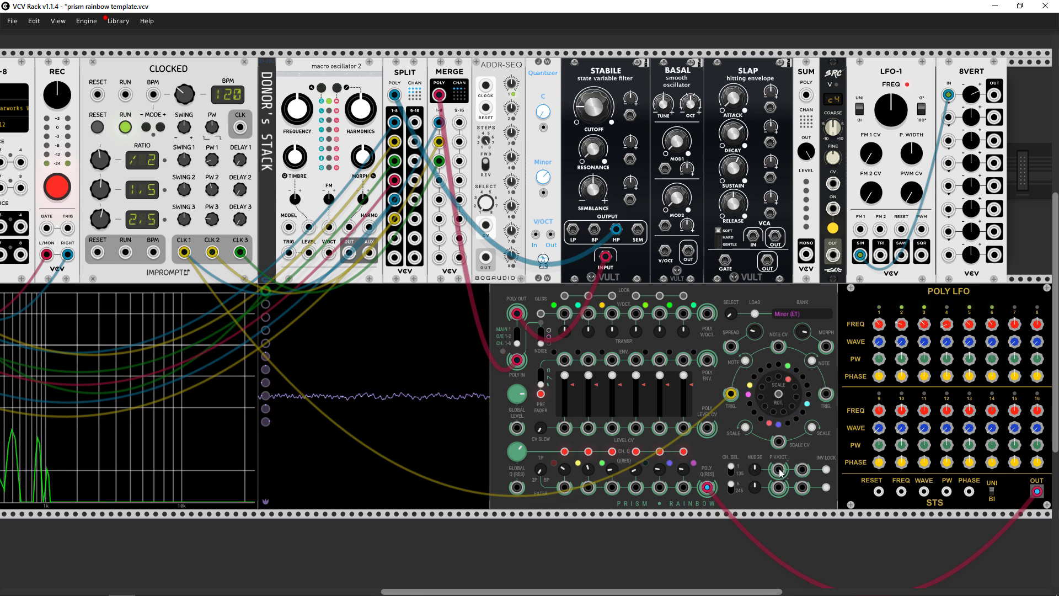
Try driving Prism Rainbow's odd-channel P V/Oct input from the SRC module's output while varying SRC's fine tuning, and unplug the cable.
{"action": "left_click_drag", "start_coordinate": [779, 469], "coordinate": [831, 256]}
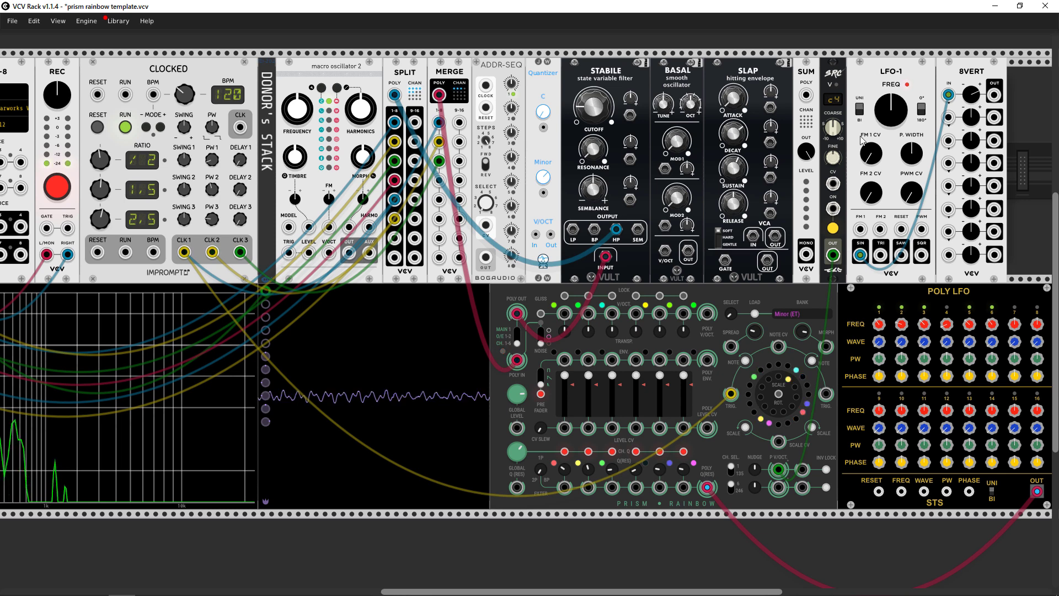
{"action": "left_click_drag", "start_coordinate": [834, 162], "coordinate": [832, 164]}
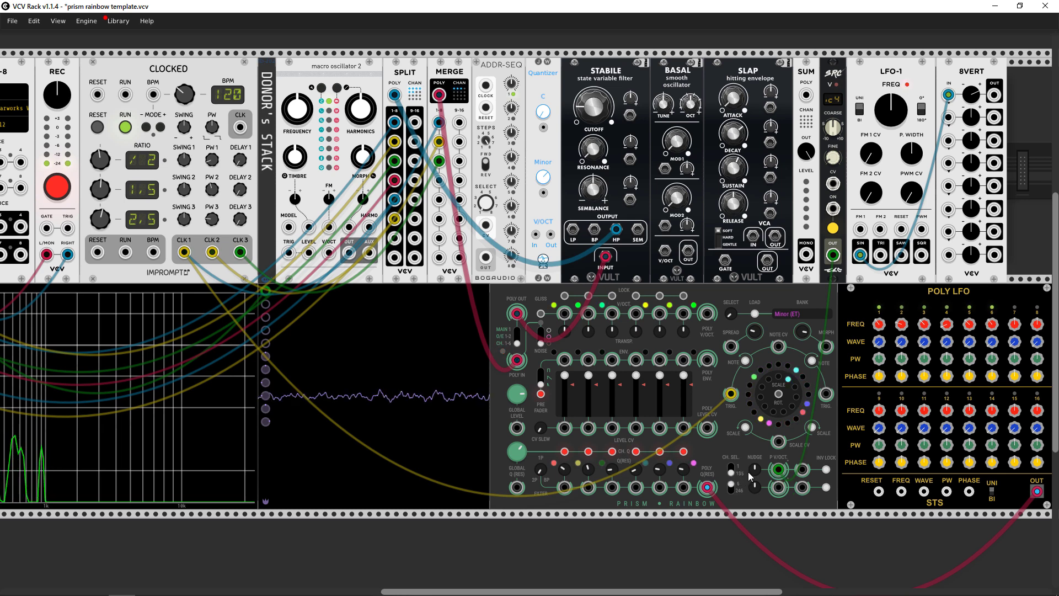
{"action": "left_click_drag", "start_coordinate": [839, 156], "coordinate": [832, 156]}
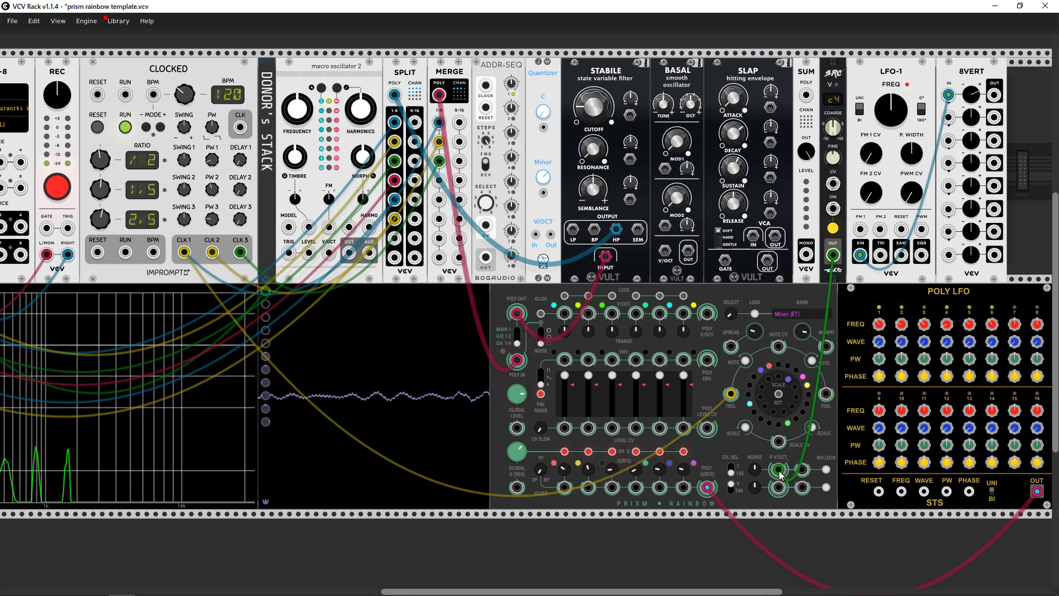
{"action": "left_click_drag", "start_coordinate": [779, 469], "coordinate": [745, 435]}
Clock ADDR-SEQ from CLK 2, route its output through the Quantizer into the odd-channel P V/Oct input, and adjust its step voltages.
{"action": "left_click_drag", "start_coordinate": [486, 85], "coordinate": [212, 252]}
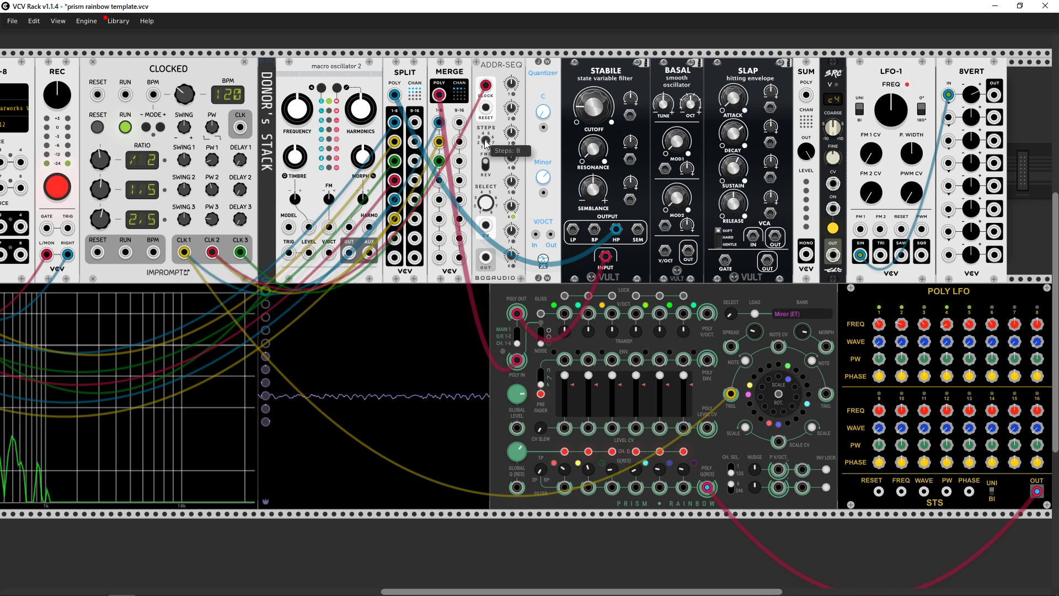
{"action": "left_click_drag", "start_coordinate": [485, 257], "coordinate": [535, 234]}
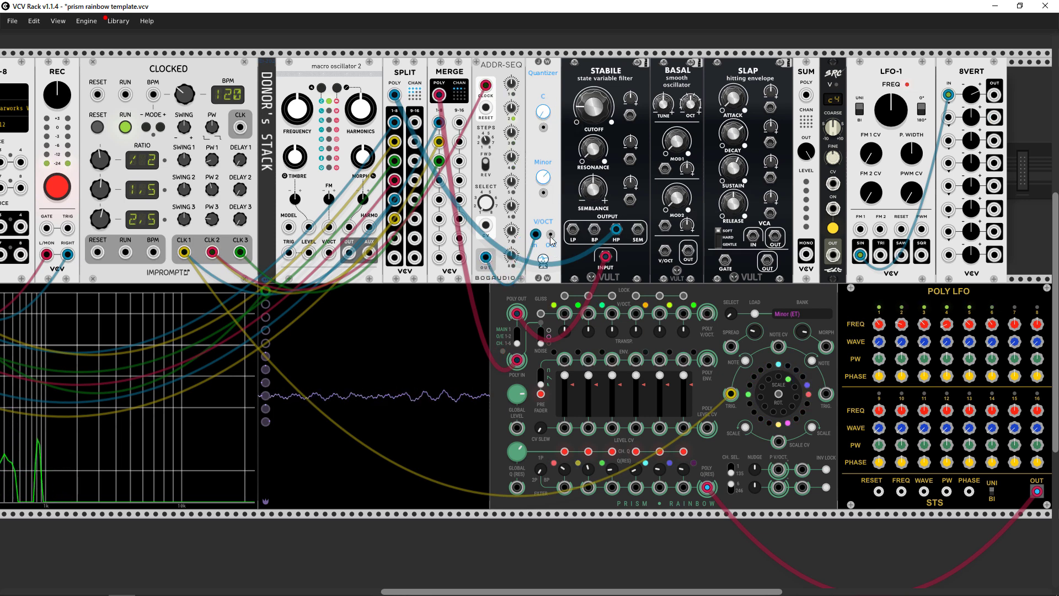
{"action": "left_click_drag", "start_coordinate": [551, 234], "coordinate": [778, 470]}
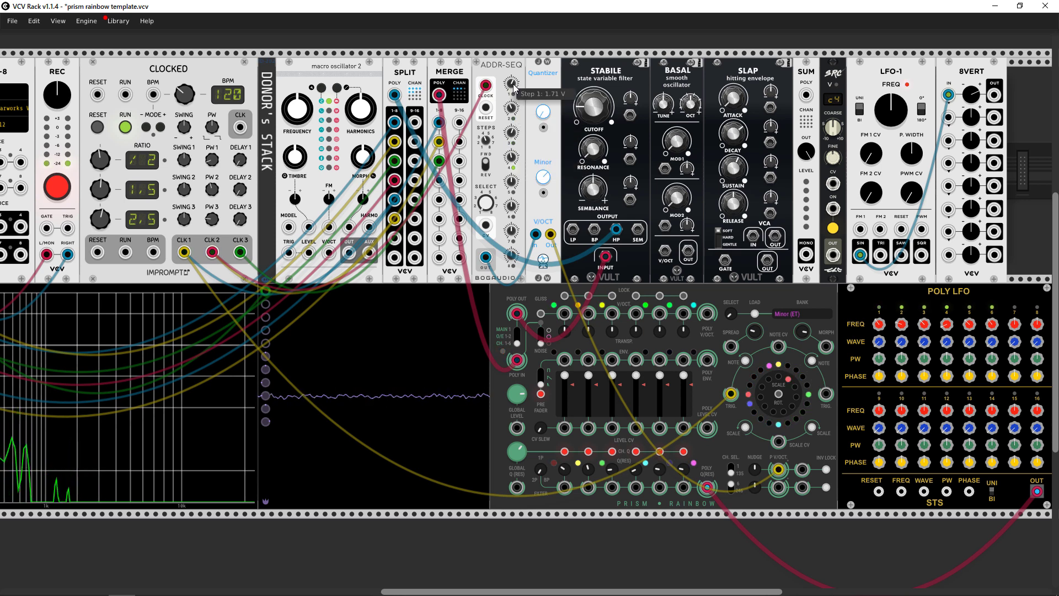
{"action": "left_click_drag", "start_coordinate": [511, 84], "coordinate": [511, 89]}
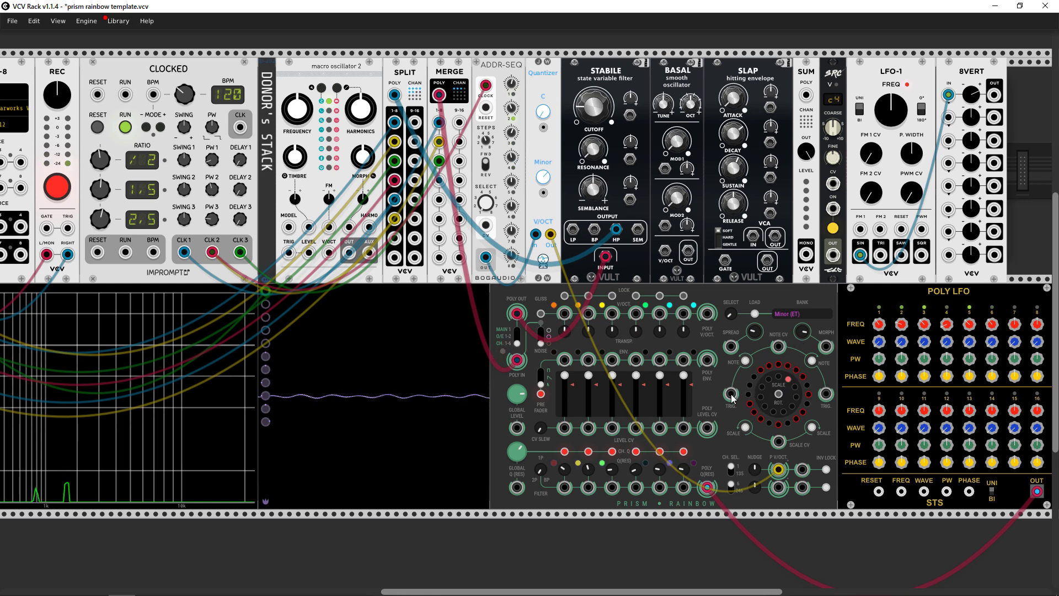
With CLK 1 repatched into the rotation TRIG input, change the odd-channel selection switch and move the Quantizer cable to the even-channel P V/Oct input.
{"action": "left_click_drag", "start_coordinate": [730, 393], "coordinate": [184, 253]}
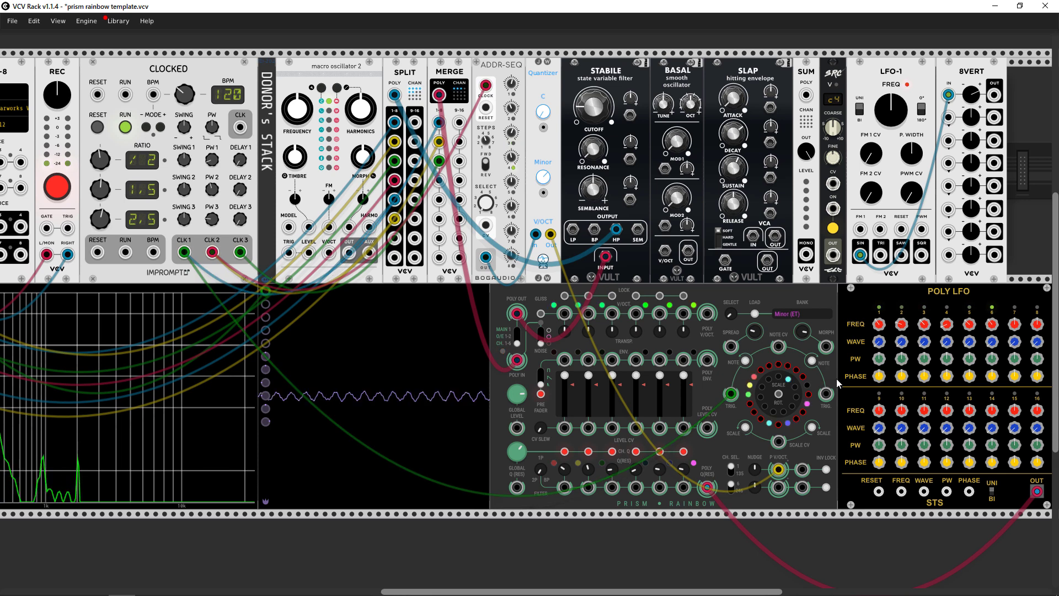
{"action": "left_click", "coordinate": [731, 468]}
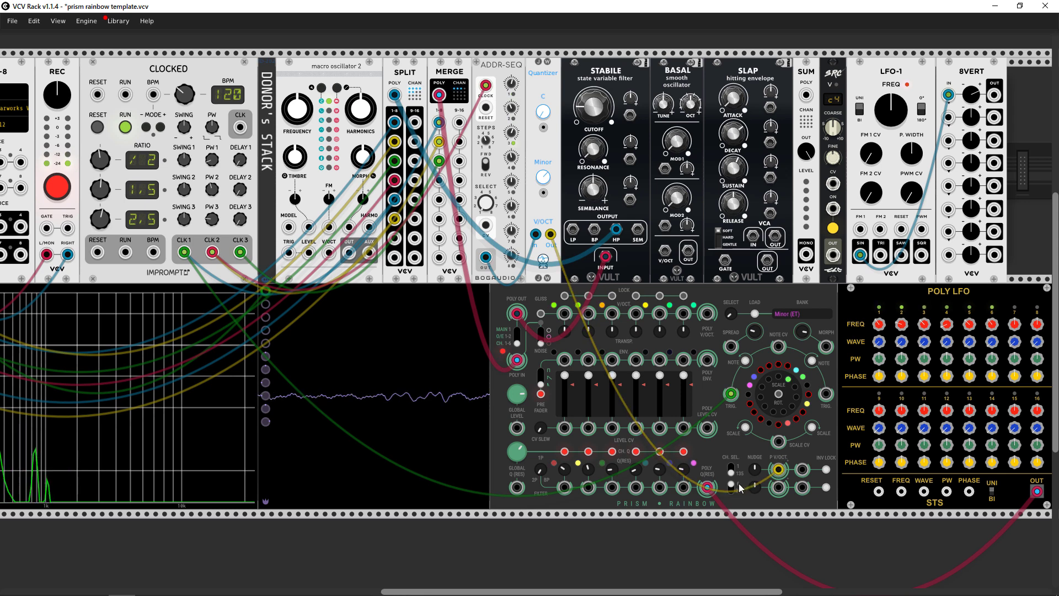
{"action": "left_click_drag", "start_coordinate": [778, 469], "coordinate": [780, 490]}
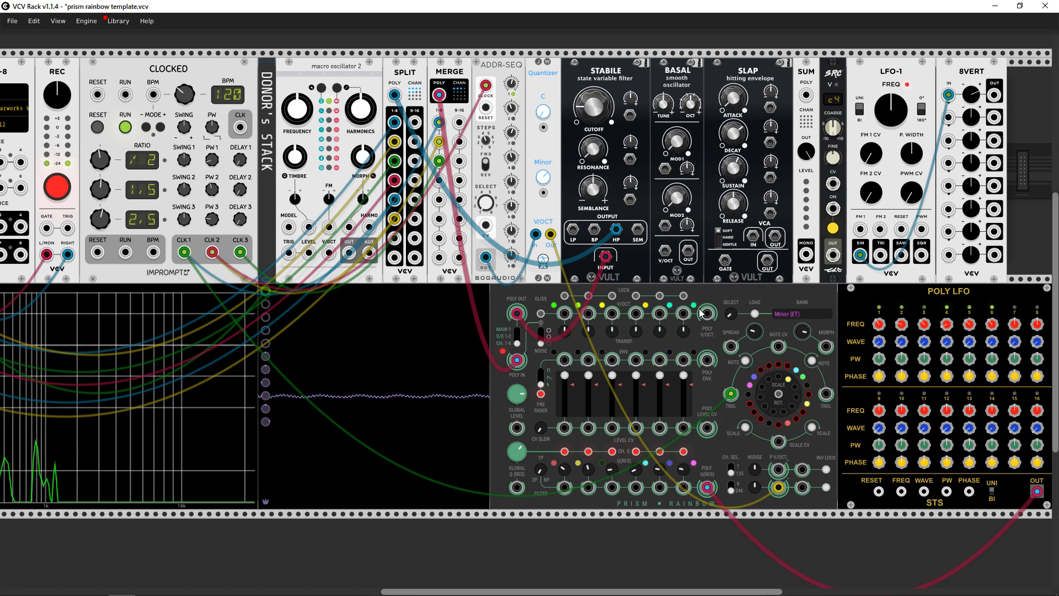
Lock all six Prism Rainbow channels.
{"action": "left_click", "coordinate": [683, 296]}
{"action": "left_click", "coordinate": [659, 296]}
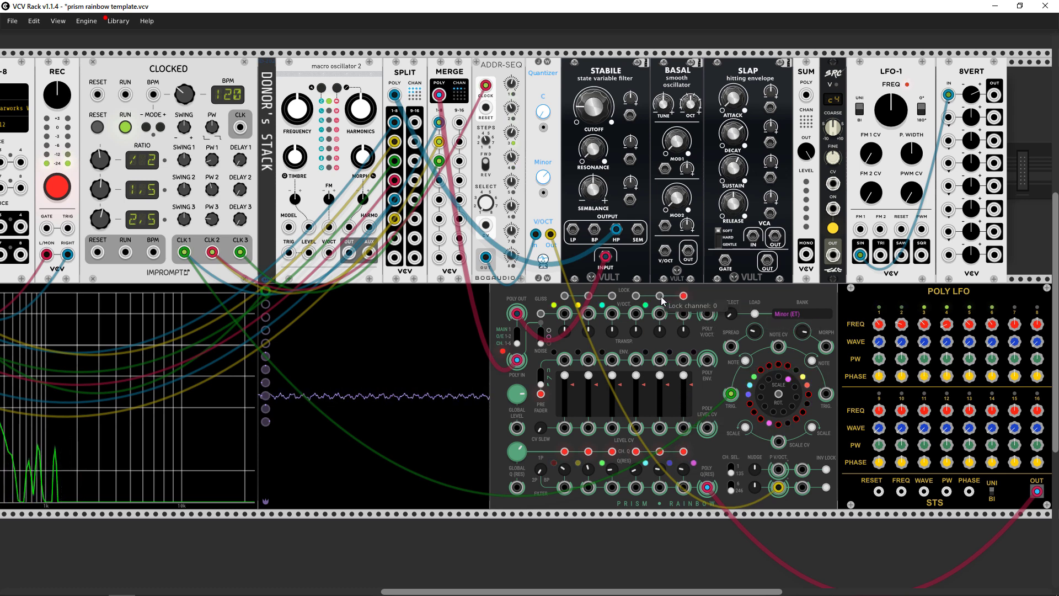
{"action": "left_click", "coordinate": [636, 295]}
{"action": "left_click", "coordinate": [612, 296]}
{"action": "left_click", "coordinate": [588, 296]}
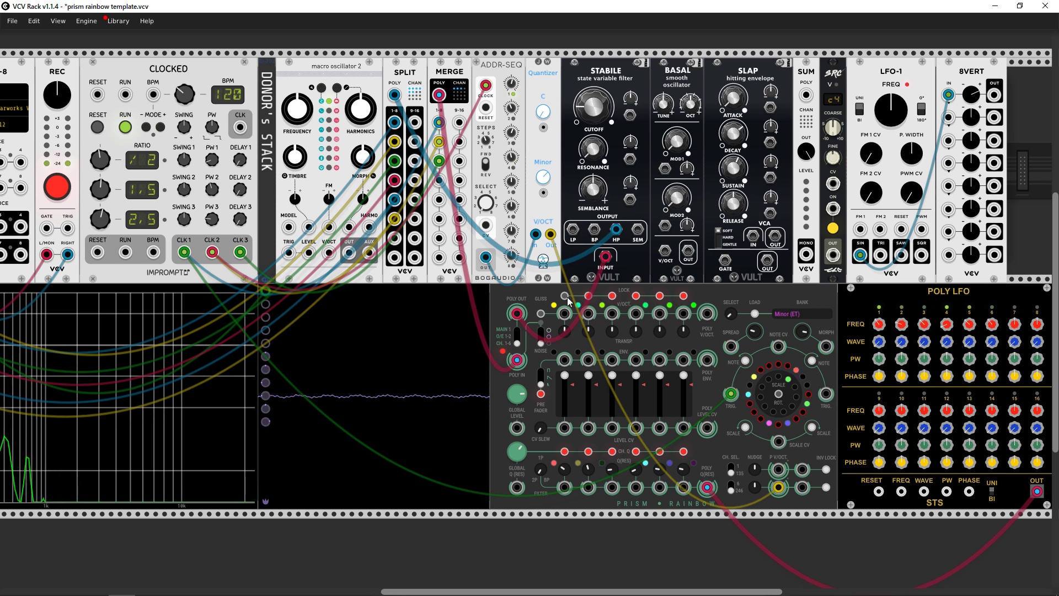
{"action": "left_click", "coordinate": [564, 295]}
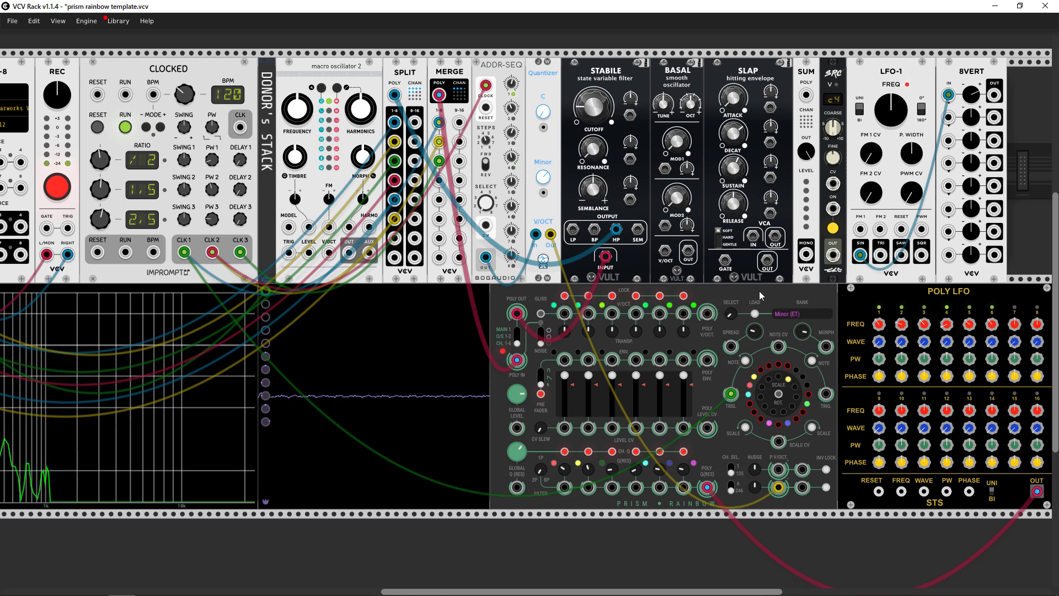
Toggle channel 1's lock with CLK 1 unplugged from TRIG, repatch CLK 1 into TRIG, and remove the Quantizer cable from P V/Oct.
{"action": "left_click_drag", "start_coordinate": [731, 392], "coordinate": [728, 378]}
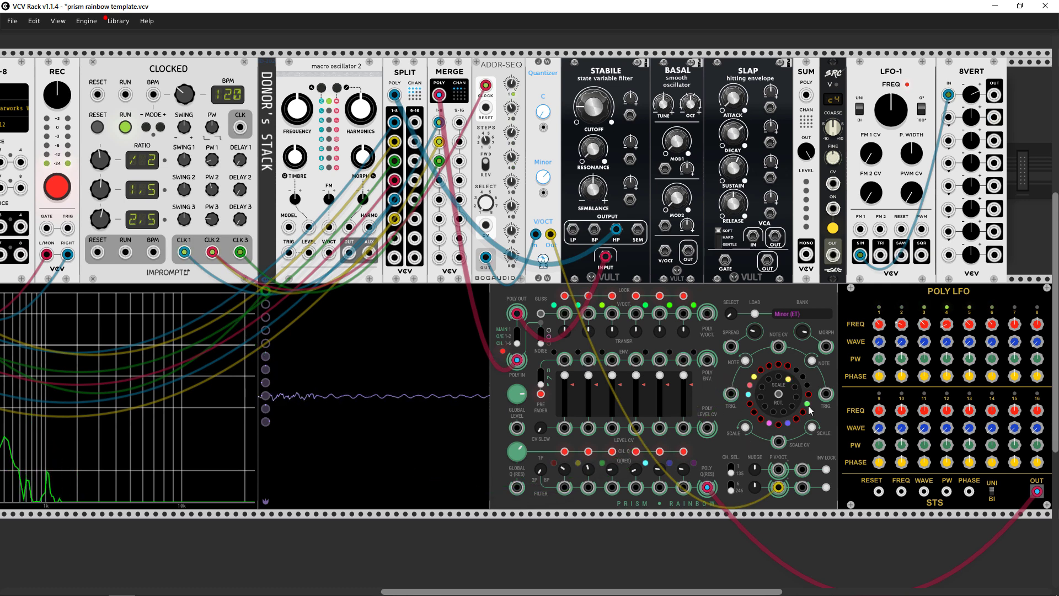
{"action": "left_click", "coordinate": [564, 296]}
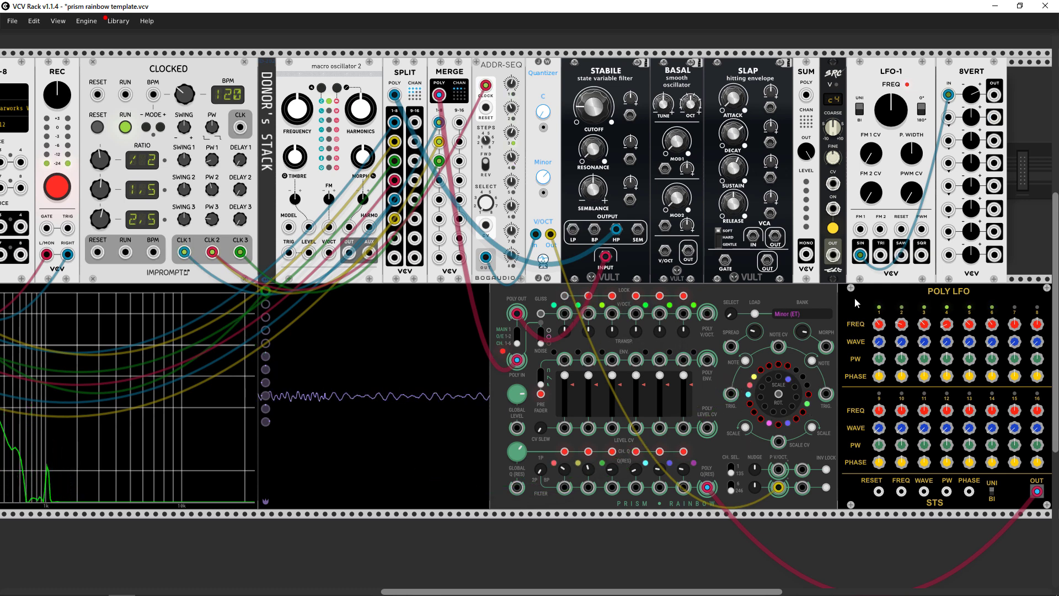
{"action": "left_click_drag", "start_coordinate": [730, 393], "coordinate": [185, 253]}
{"action": "left_click_drag", "start_coordinate": [778, 487], "coordinate": [782, 522]}
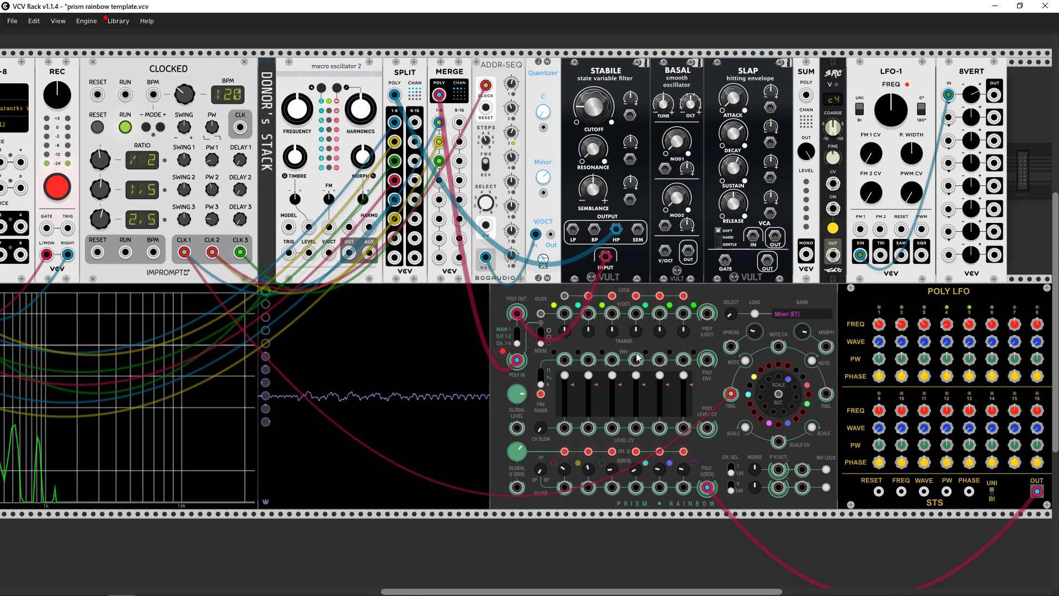
{"action": "left_click", "coordinate": [589, 297]}
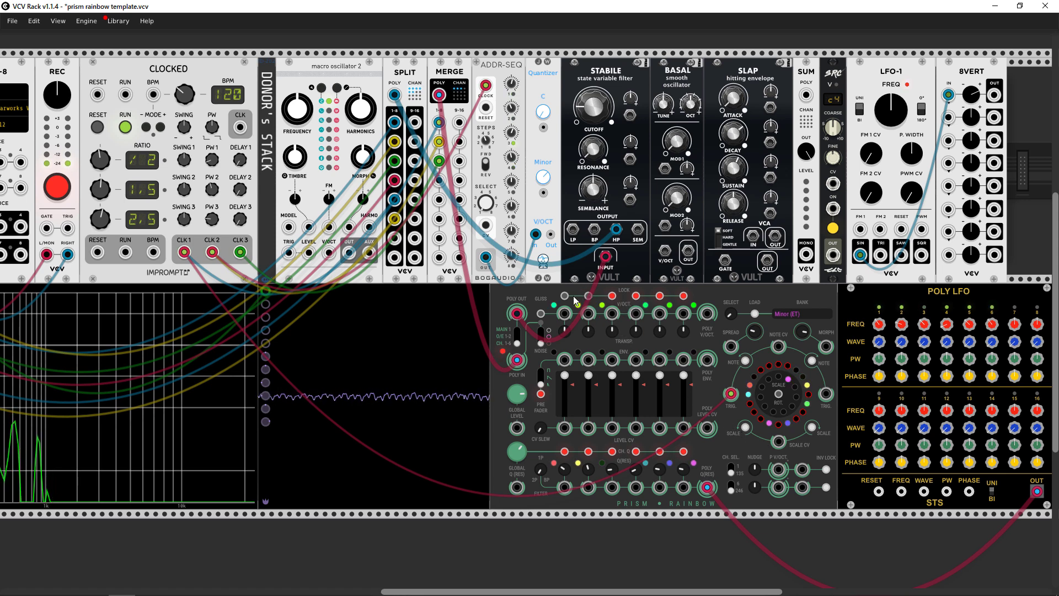
{"action": "left_click", "coordinate": [612, 297]}
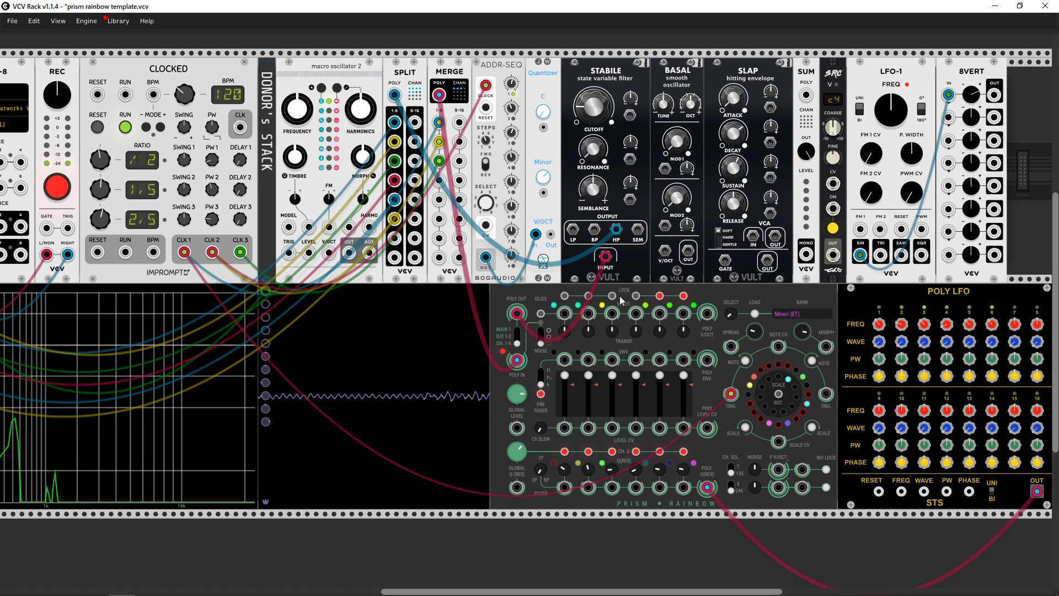
{"action": "left_click", "coordinate": [612, 295]}
{"action": "left_click", "coordinate": [660, 296]}
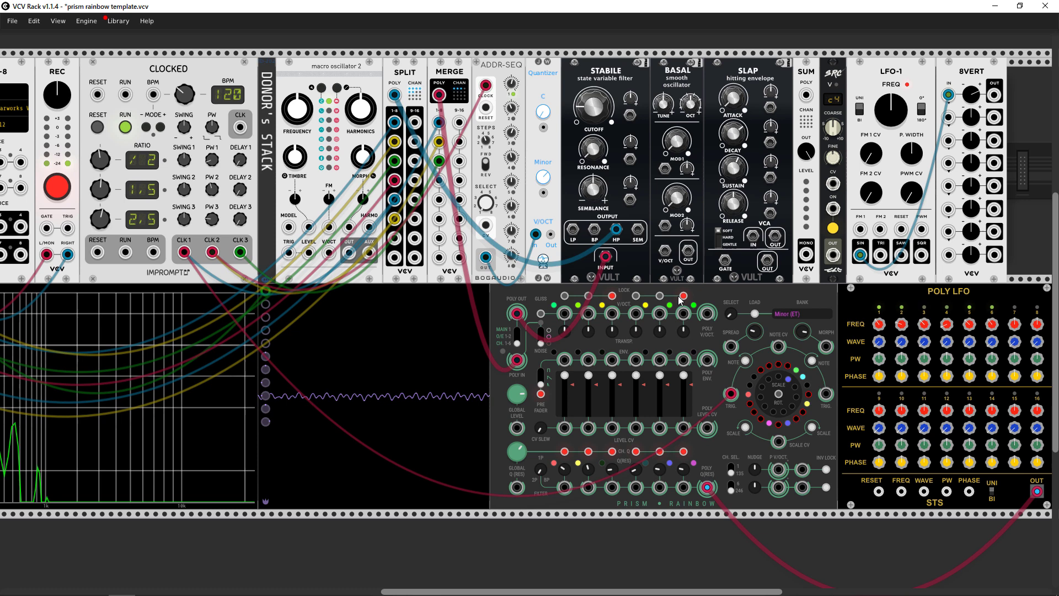
{"action": "left_click", "coordinate": [635, 296]}
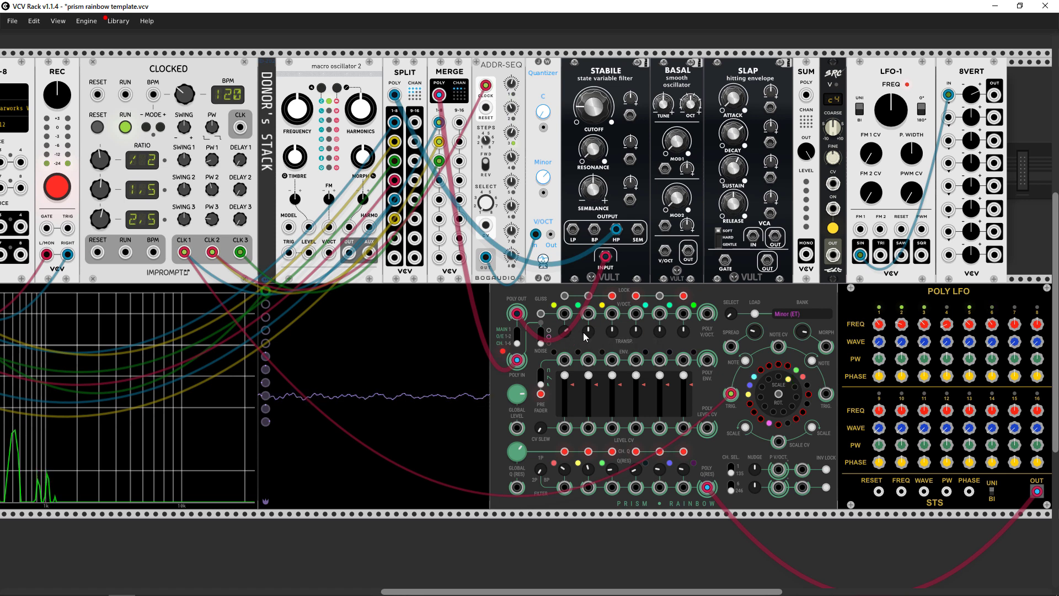
Adjust the individual transpose knobs of several Prism Rainbow channels.
{"action": "left_click_drag", "start_coordinate": [587, 332], "coordinate": [587, 328]}
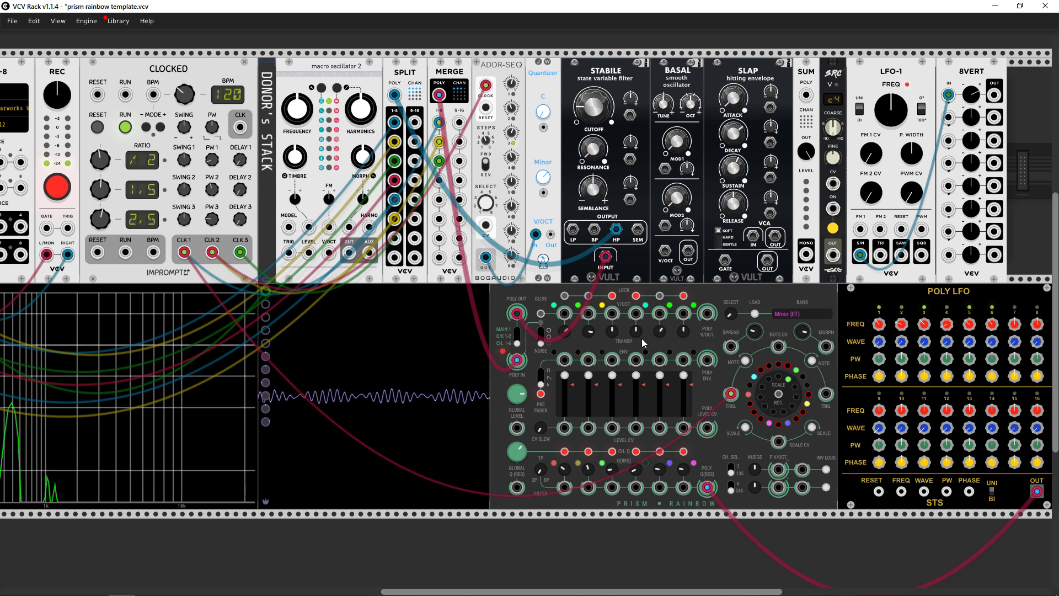
{"action": "left_click_drag", "start_coordinate": [640, 336], "coordinate": [618, 340]}
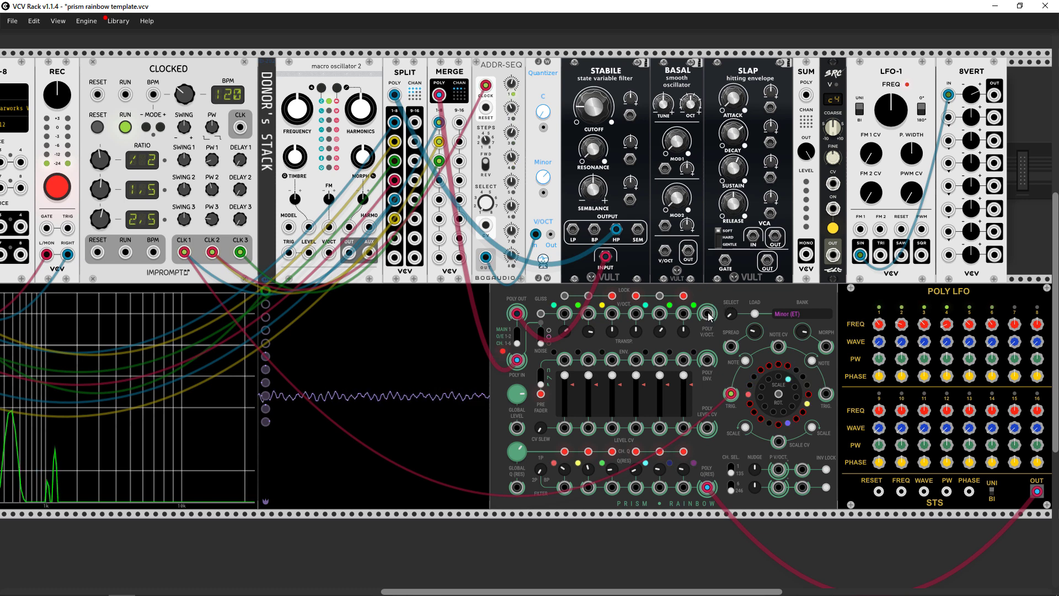
Patch Prism Rainbow's Poly V/Oct output into the V/Oct input of the Basal oscillator.
{"action": "left_click_drag", "start_coordinate": [707, 314], "coordinate": [666, 256]}
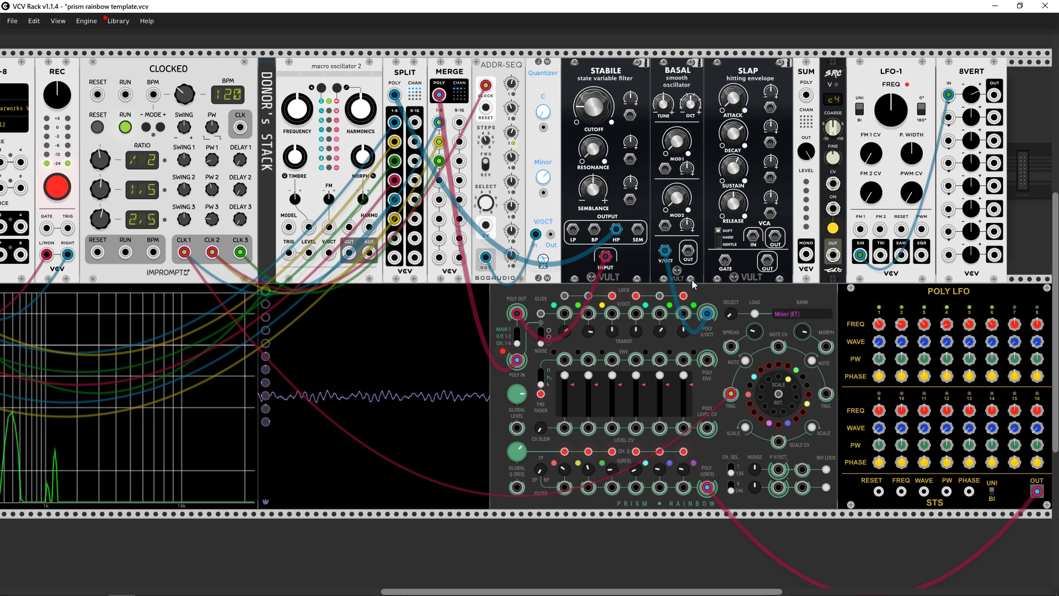
Route Basal's output through Slap's VCA and Sum into mixer channel 2, with Prism Rainbow's Poly Env output patched into Slap's Gate.
{"action": "left_click", "coordinate": [542, 377]}
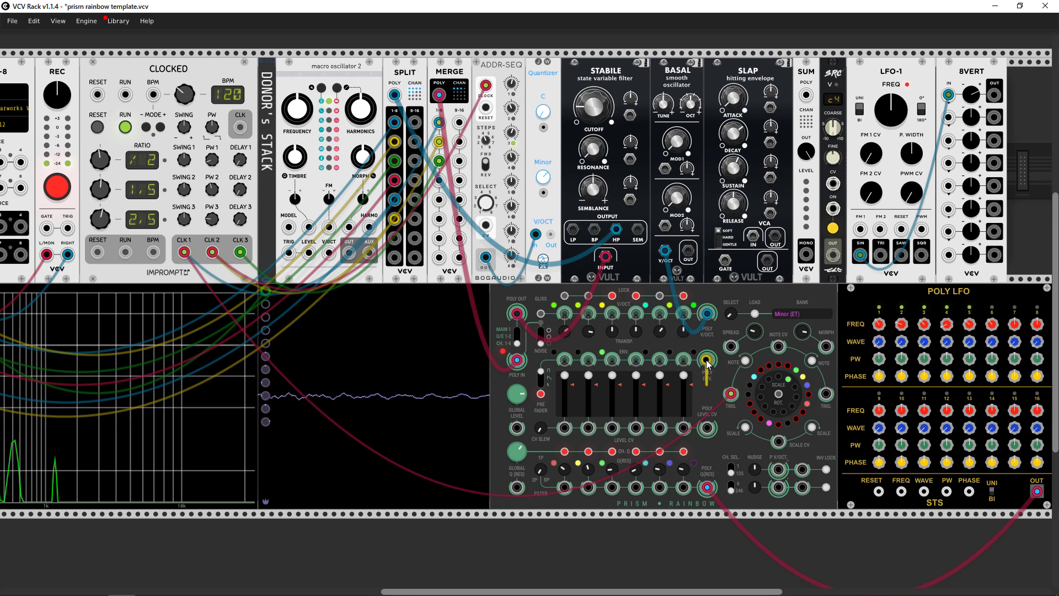
{"action": "left_click_drag", "start_coordinate": [708, 362], "coordinate": [725, 259]}
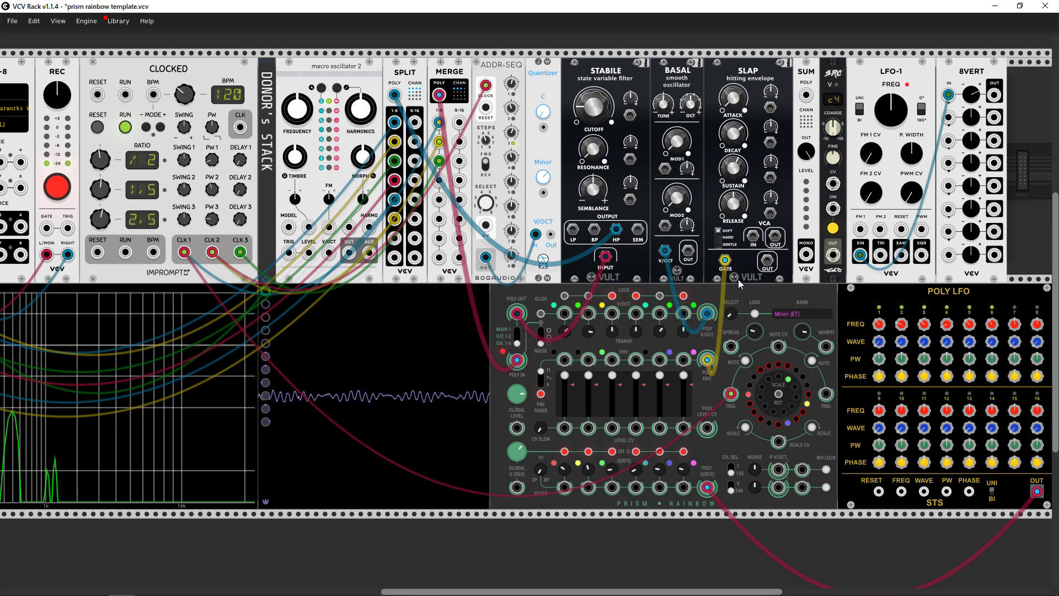
{"action": "left_click_drag", "start_coordinate": [690, 257], "coordinate": [752, 239]}
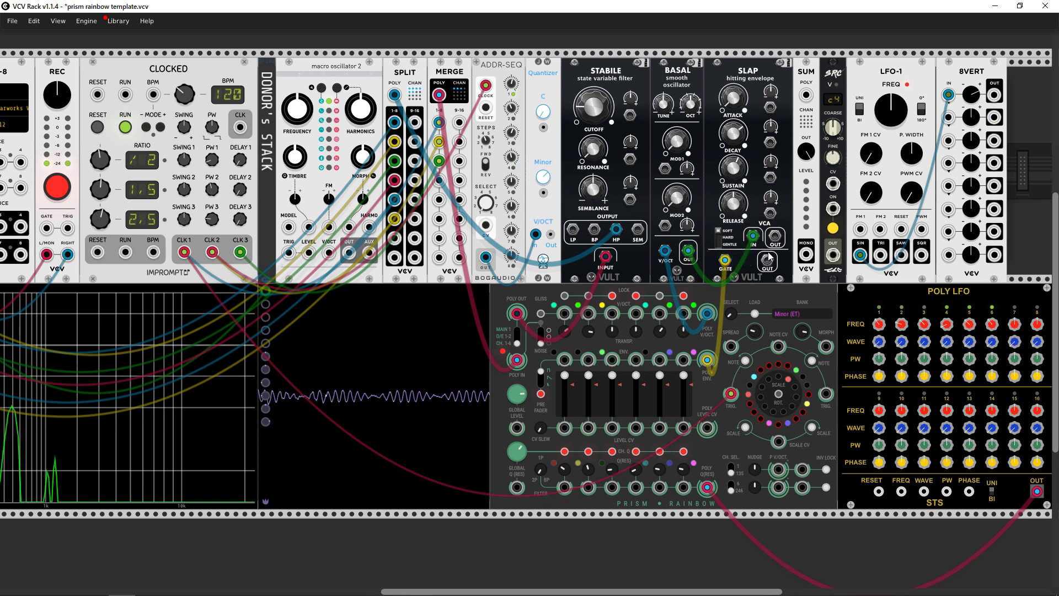
{"action": "left_click_drag", "start_coordinate": [774, 243], "coordinate": [806, 96]}
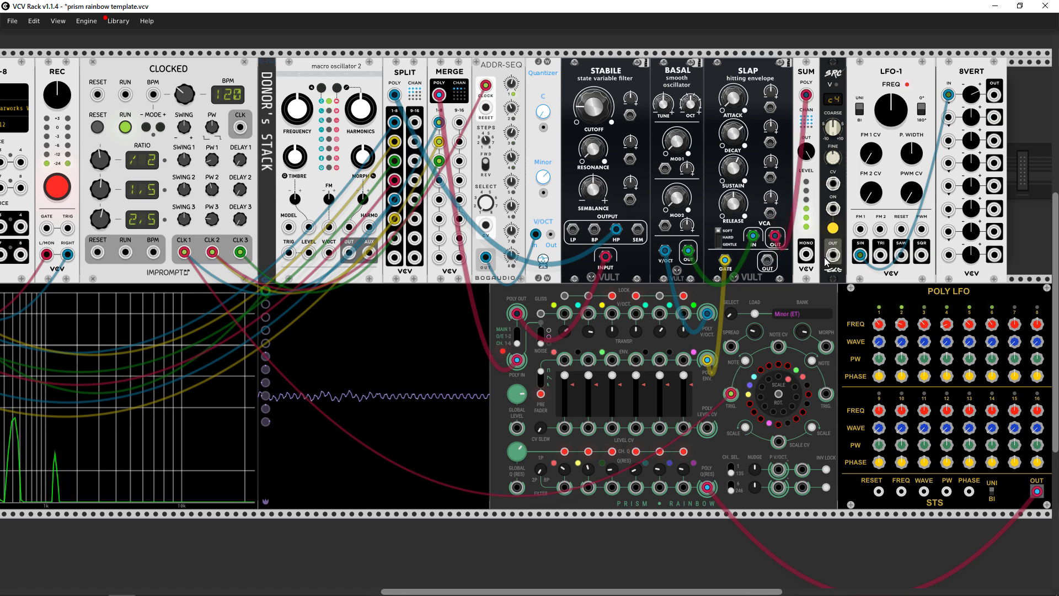
{"action": "left_click_drag", "start_coordinate": [805, 256], "coordinate": [94, 247]}
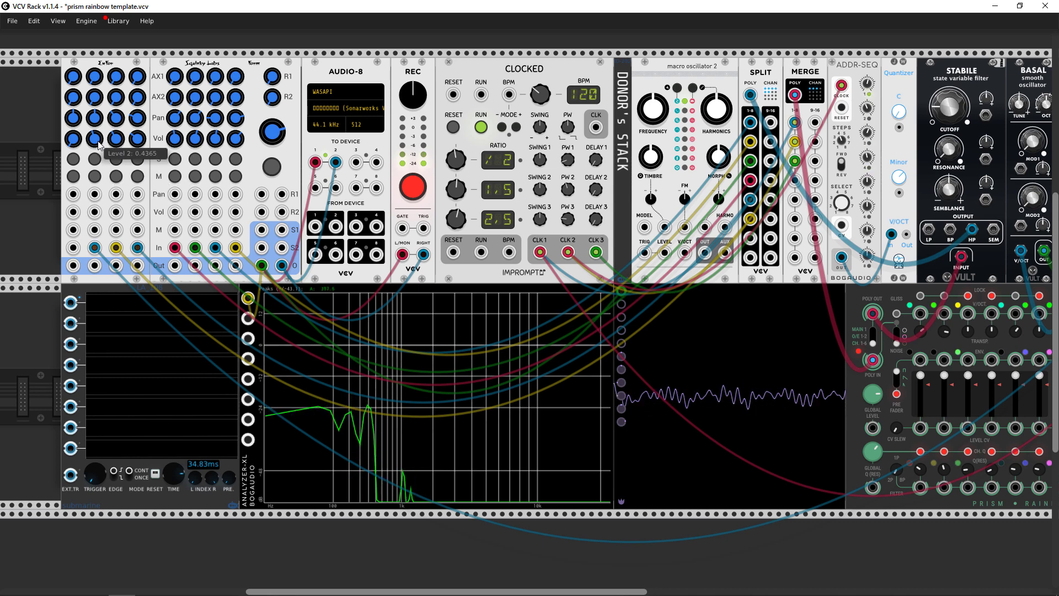
Mute mixer channels 3 through 8 so that only the newly patched Basal voice is heard.
{"action": "left_click", "coordinate": [116, 176]}
{"action": "left_click", "coordinate": [137, 176]}
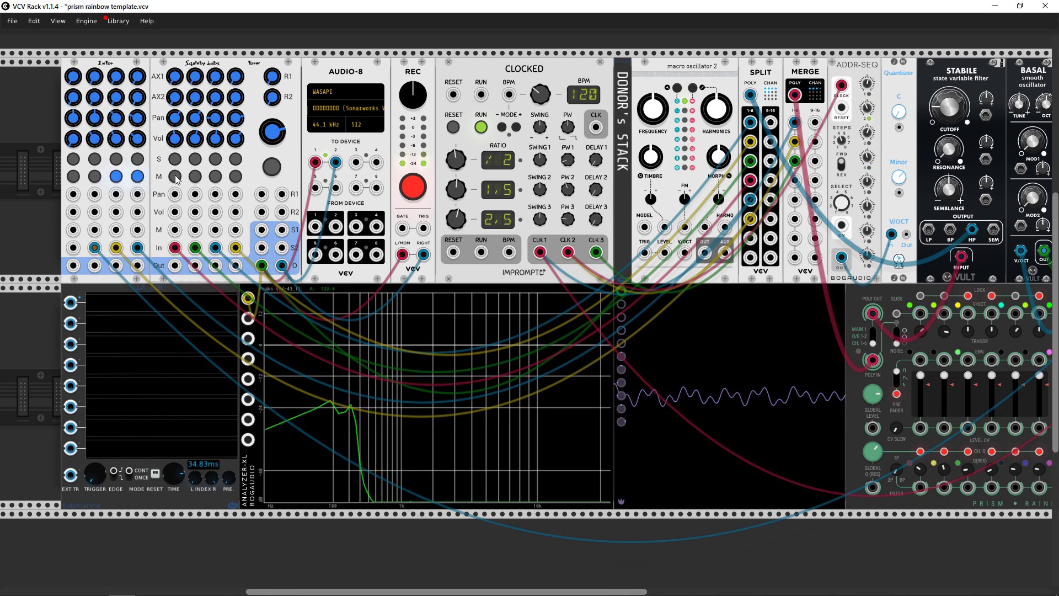
{"action": "left_click", "coordinate": [175, 176]}
{"action": "left_click", "coordinate": [195, 176]}
{"action": "left_click", "coordinate": [215, 176]}
{"action": "left_click", "coordinate": [236, 176]}
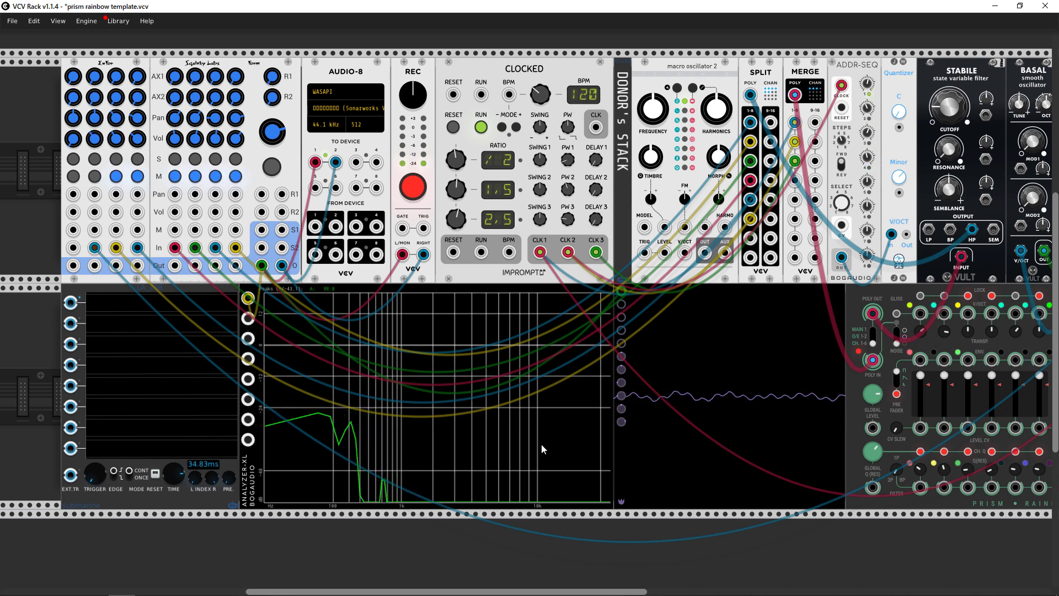
Adjust Slap's envelope knobs, including decay and release, and turn off Prism Rainbow's Pre Fader option.
{"action": "left_click_drag", "start_coordinate": [620, 590], "coordinate": [773, 591]}
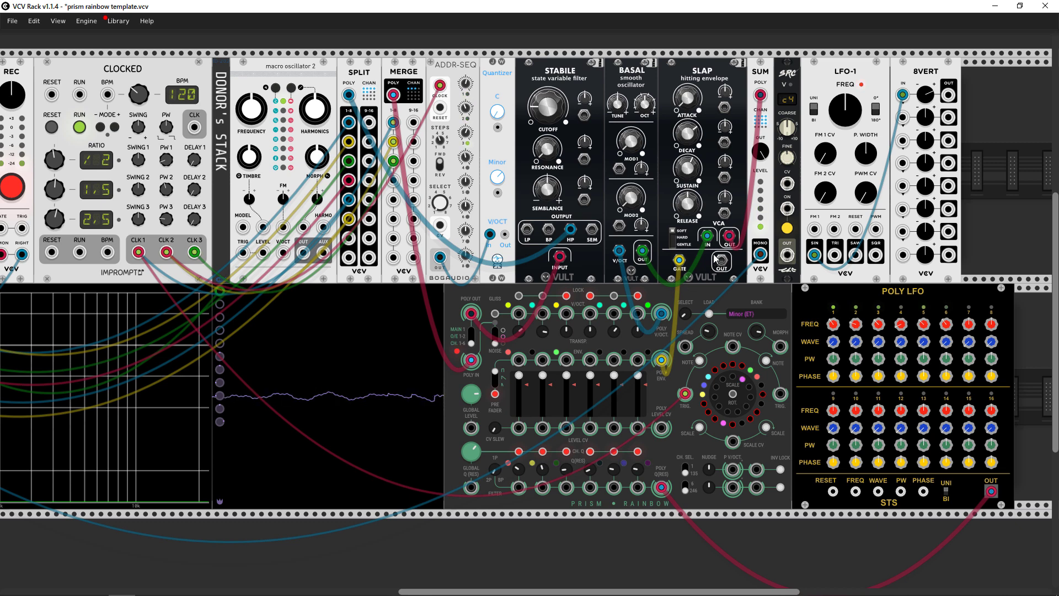
{"action": "mouse_move", "coordinate": [691, 208]}
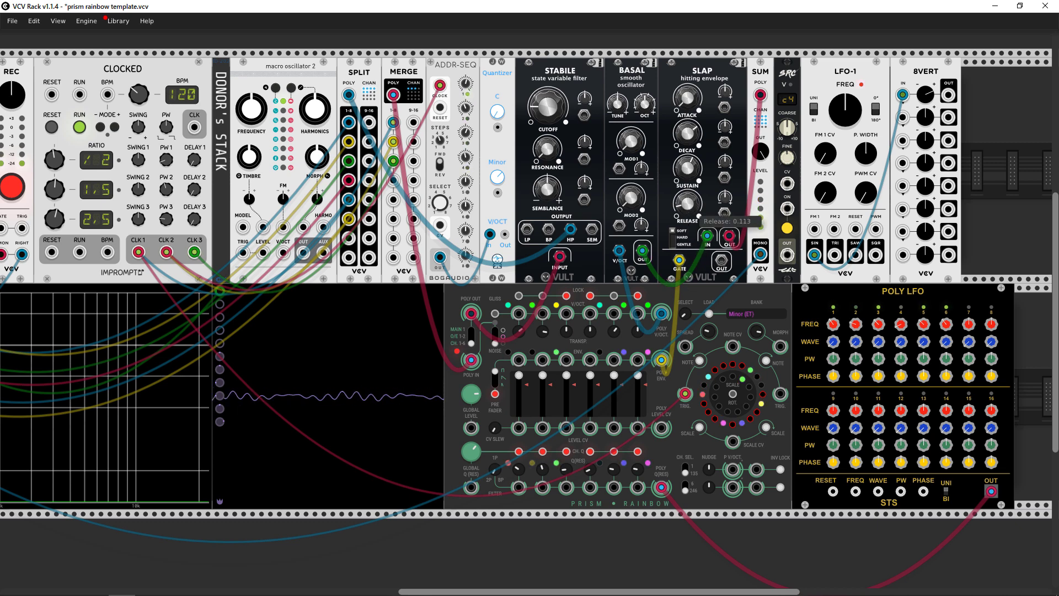
{"action": "mouse_move", "coordinate": [682, 136]}
{"action": "left_mouse_down"}
{"action": "mouse_move", "coordinate": [682, 198]}
{"action": "mouse_move", "coordinate": [687, 131]}
{"action": "left_mouse_up"}
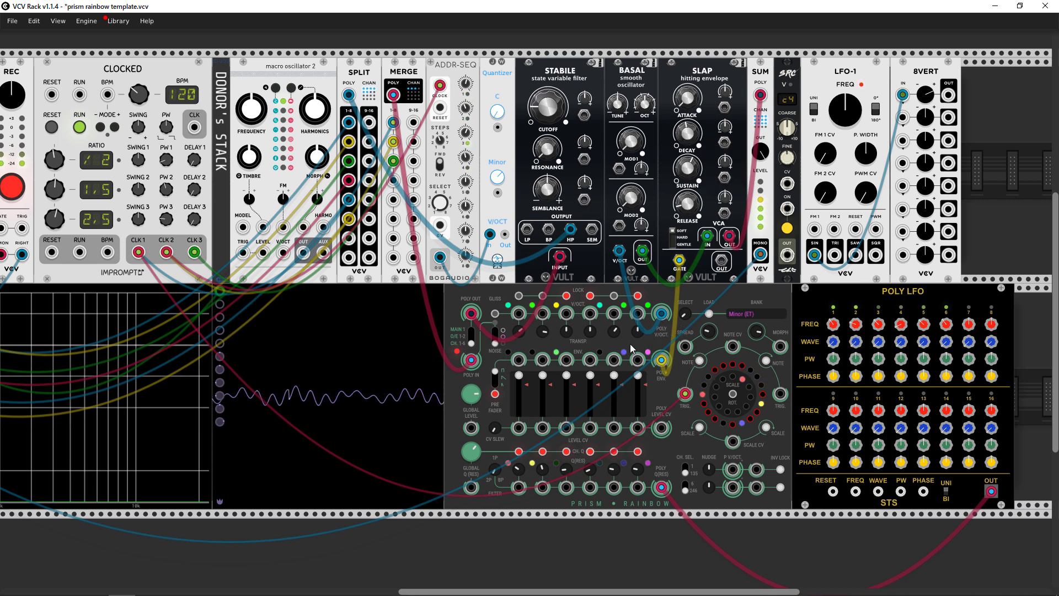
{"action": "left_click", "coordinate": [496, 388]}
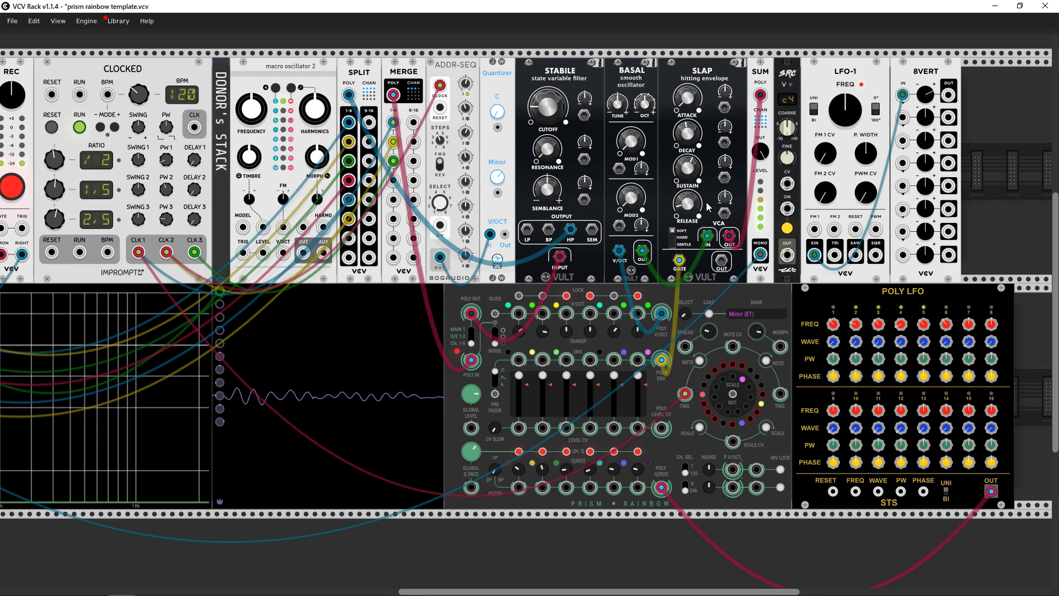
{"action": "left_click_drag", "start_coordinate": [694, 211], "coordinate": [694, 198]}
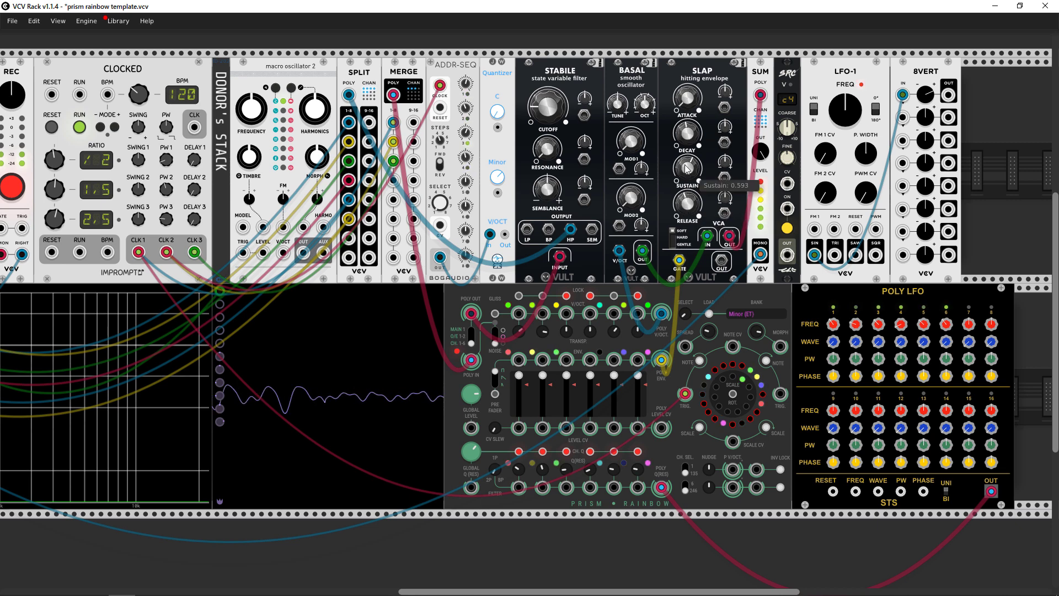
Cycle Prism Rainbow's envelope mode switch through its fast, slow and trigger settings.
{"action": "left_click", "coordinate": [495, 377]}
{"action": "left_click", "coordinate": [495, 377]}
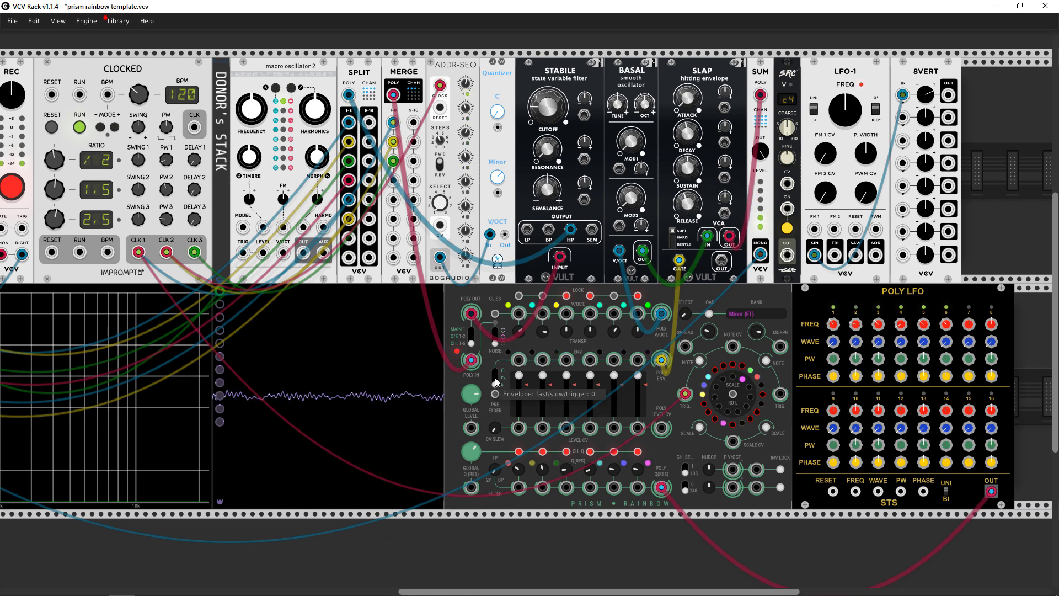
{"action": "left_click", "coordinate": [495, 377]}
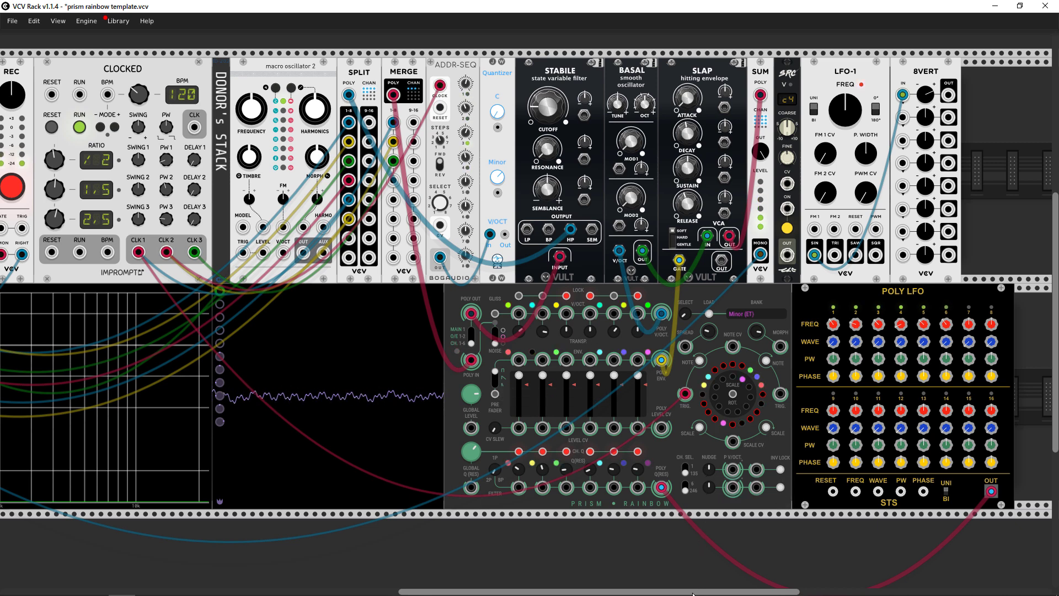
Add NYSTHI's Poly DAHD module beside 8VERT, filtering the module library by the Polyphonic and Envelope generator tags.
{"action": "left_click_drag", "start_coordinate": [696, 592], "coordinate": [730, 593]}
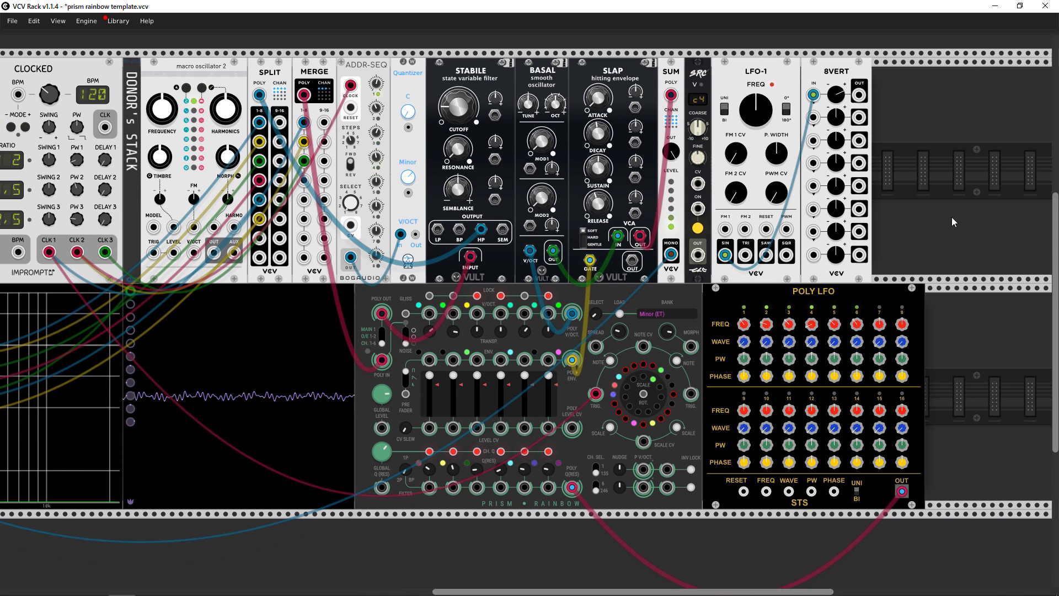
{"action": "right_click", "coordinate": [898, 194]}
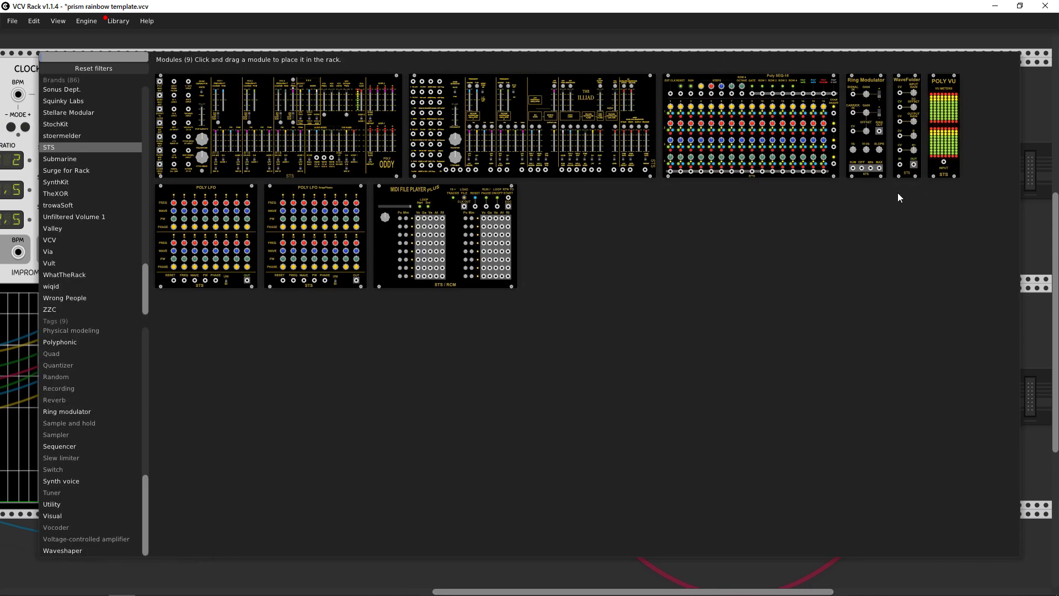
{"action": "left_click", "coordinate": [119, 68]}
{"action": "left_click", "coordinate": [97, 340]}
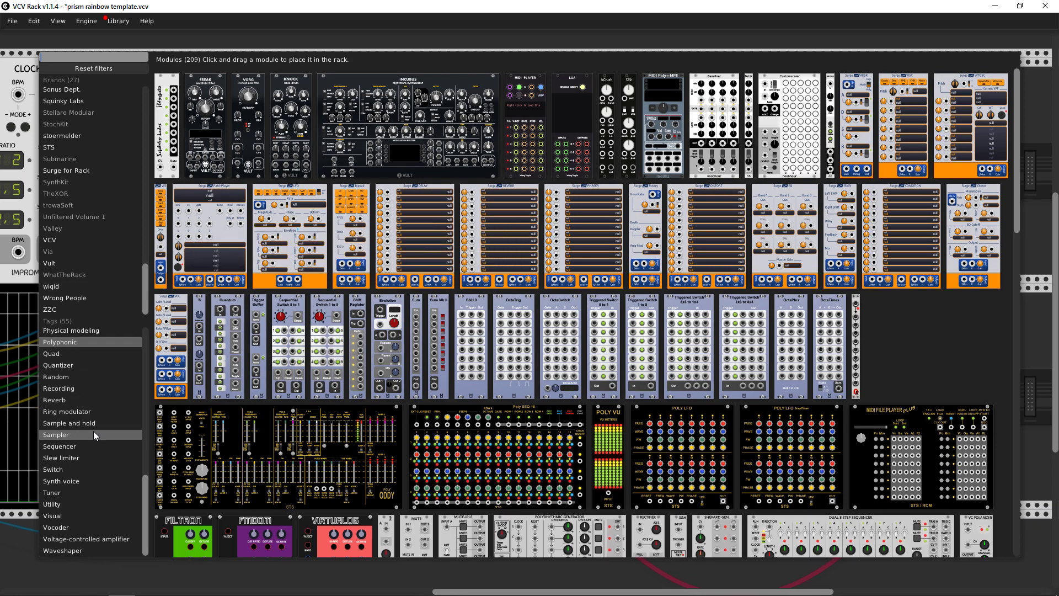
{"action": "scroll", "coordinate": [97, 433], "scroll_direction": "up", "scroll_amount": 10}
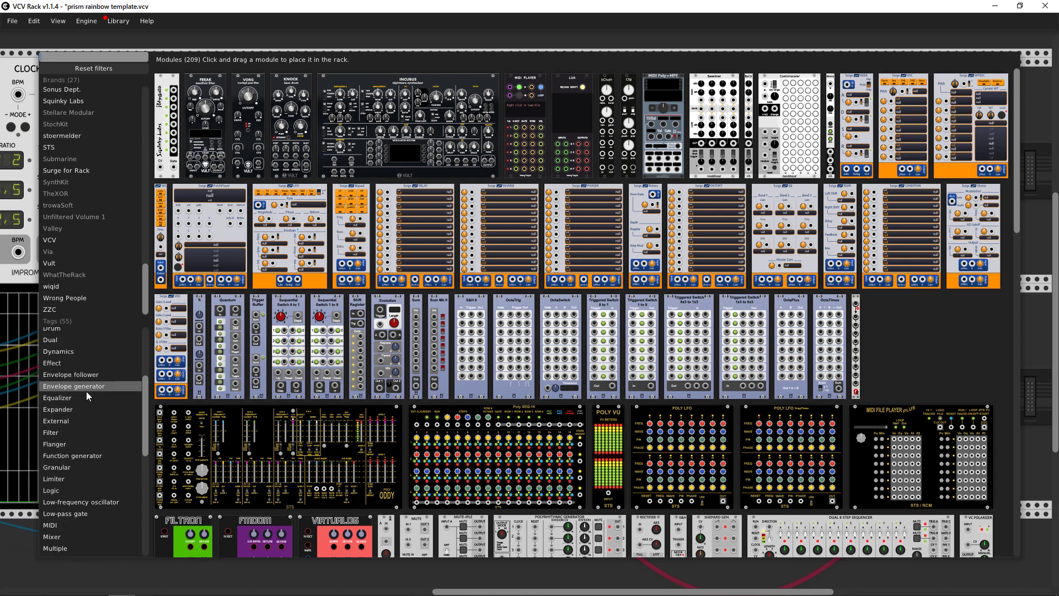
{"action": "left_click", "coordinate": [86, 386]}
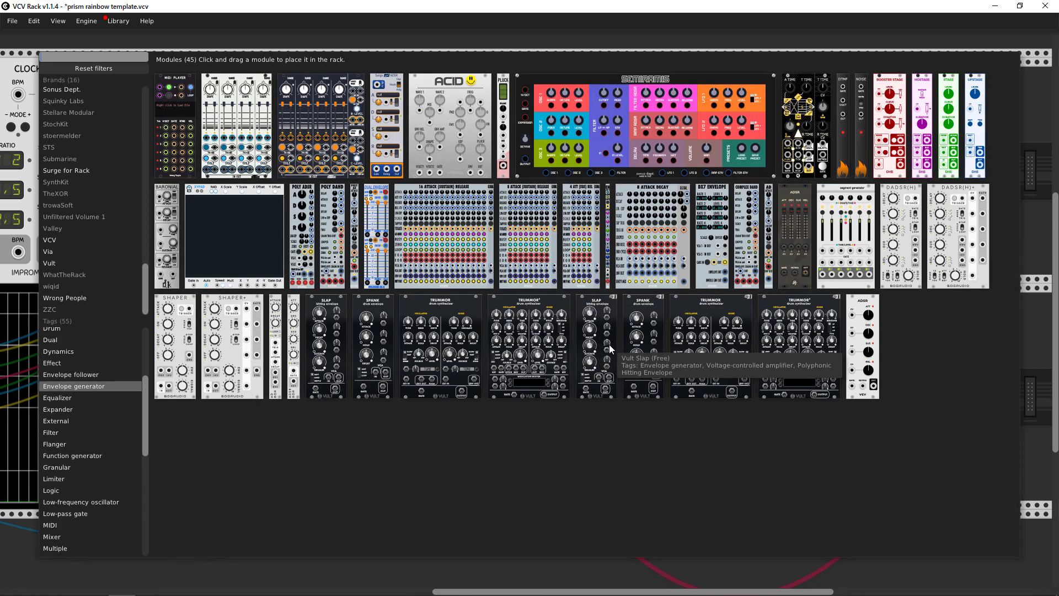
{"action": "left_click", "coordinate": [330, 210]}
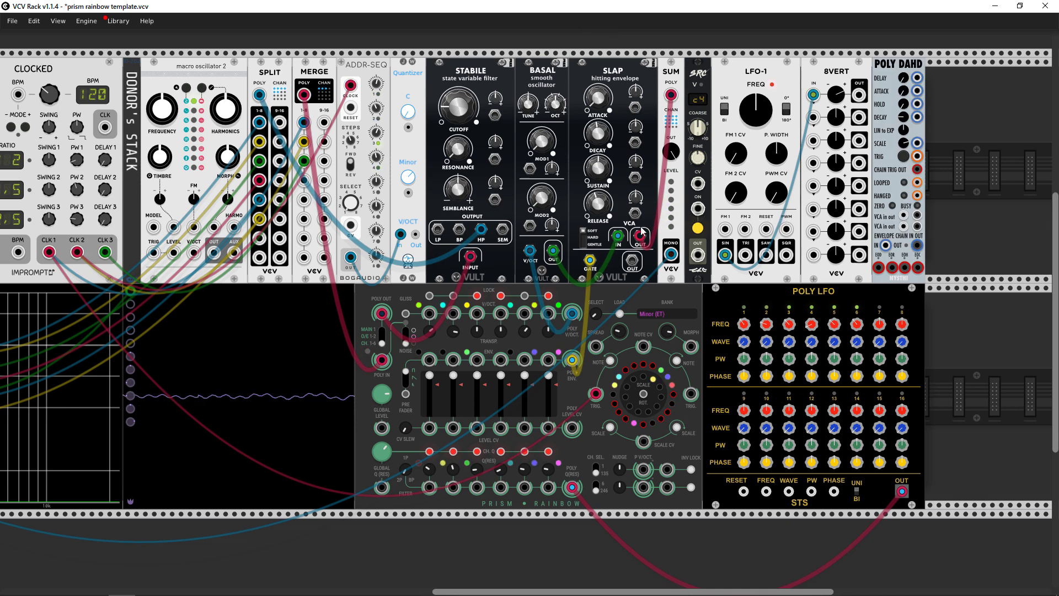
Move the Poly Env, Basal and Sum cables from Slap to Poly DAHD's Trig, VCA in and VCA out.
{"action": "left_click_drag", "start_coordinate": [589, 259], "coordinate": [918, 163]}
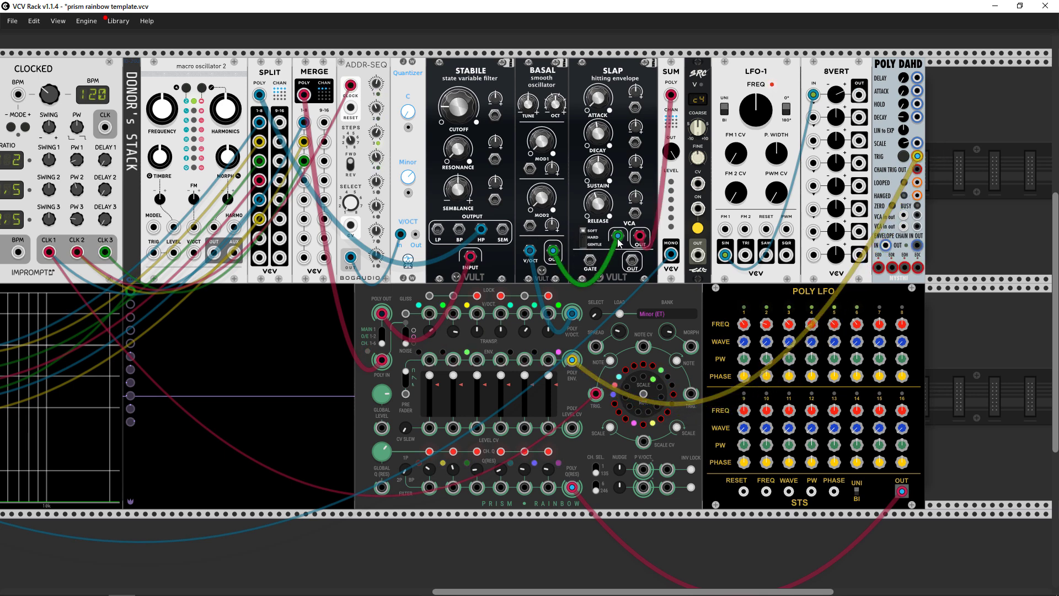
{"action": "left_click_drag", "start_coordinate": [617, 242], "coordinate": [884, 251]}
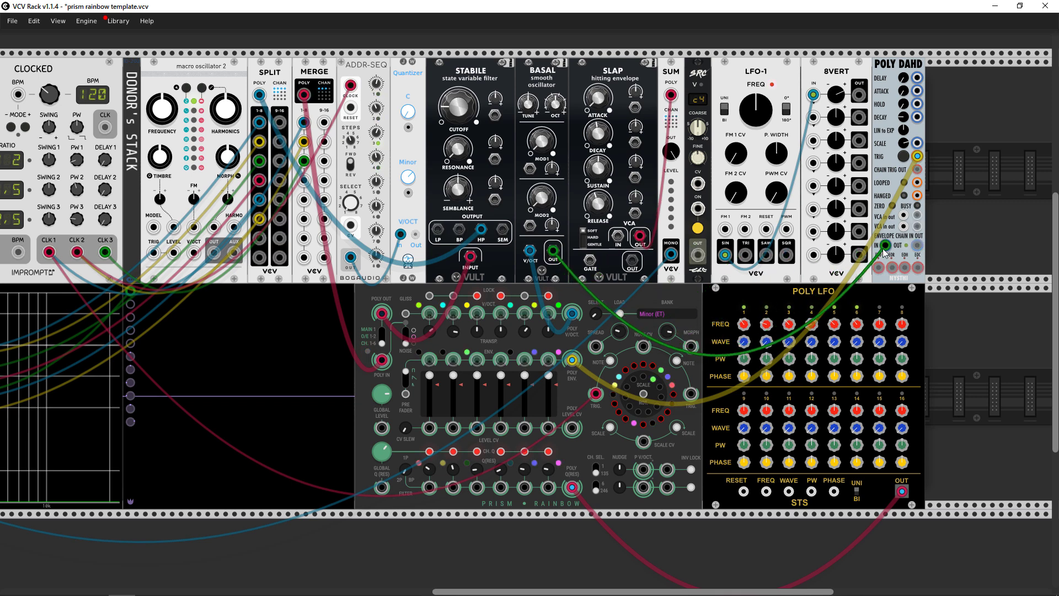
{"action": "left_click_drag", "start_coordinate": [883, 248], "coordinate": [903, 220]}
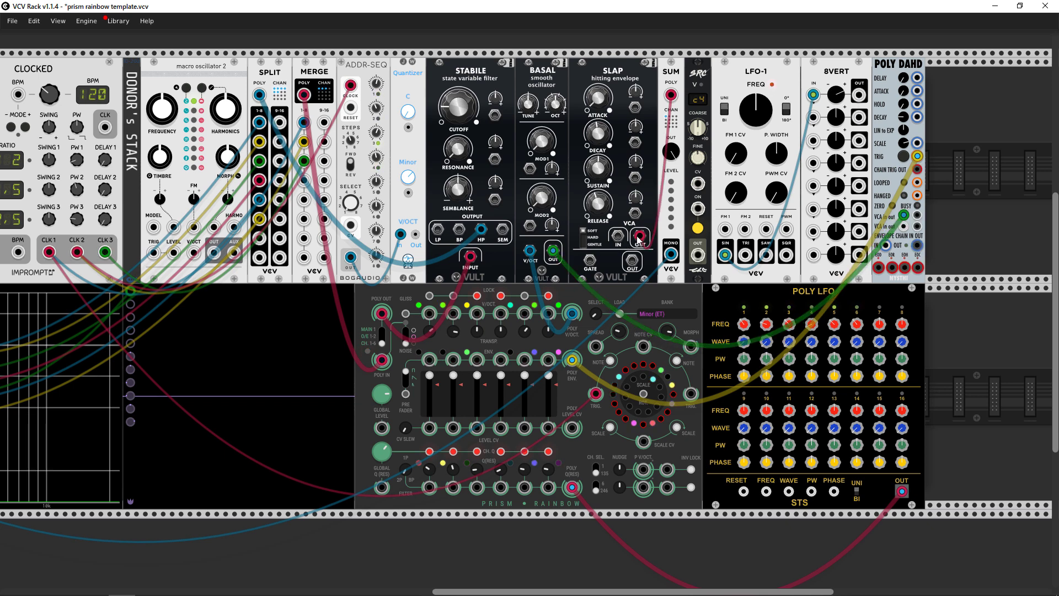
{"action": "left_click_drag", "start_coordinate": [639, 237], "coordinate": [916, 215]}
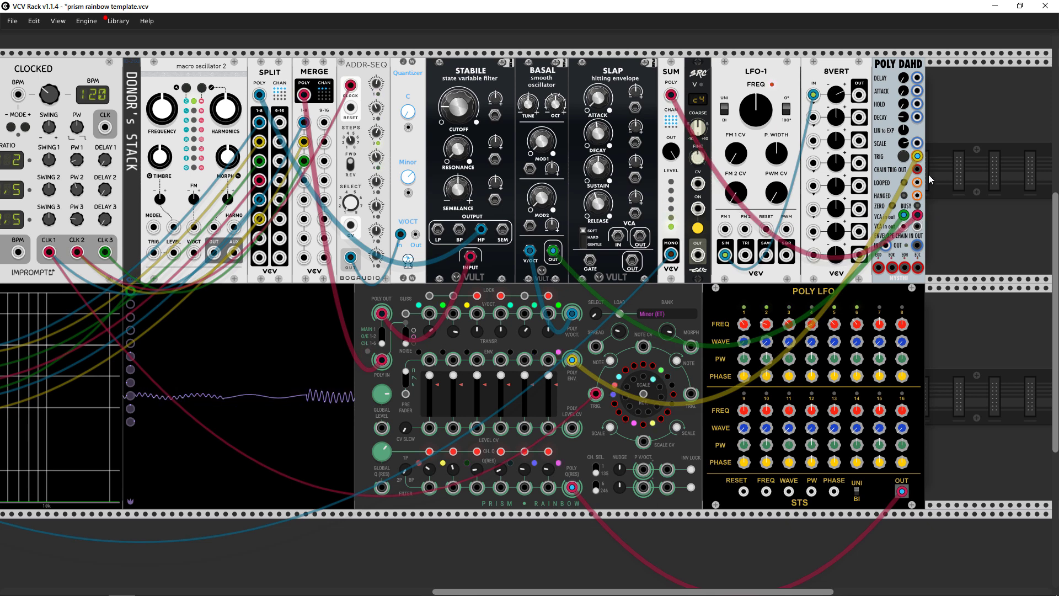
Adjust the attack and hold times on Poly DAHD.
{"action": "mouse_move", "coordinate": [907, 118]}
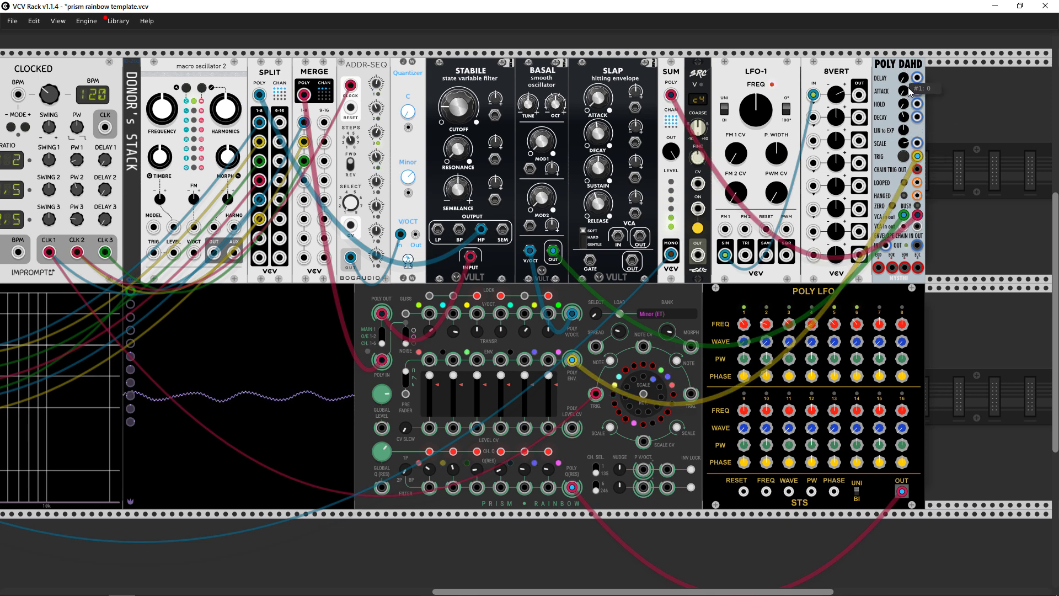
{"action": "left_click_drag", "start_coordinate": [905, 91], "coordinate": [905, 85]}
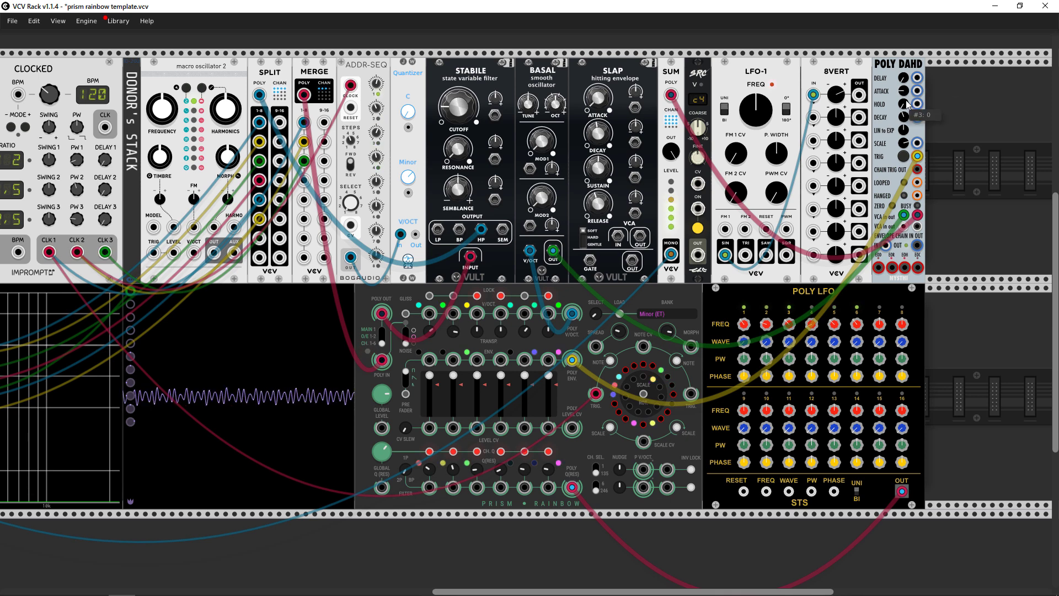
{"action": "left_click_drag", "start_coordinate": [903, 104], "coordinate": [902, 101]}
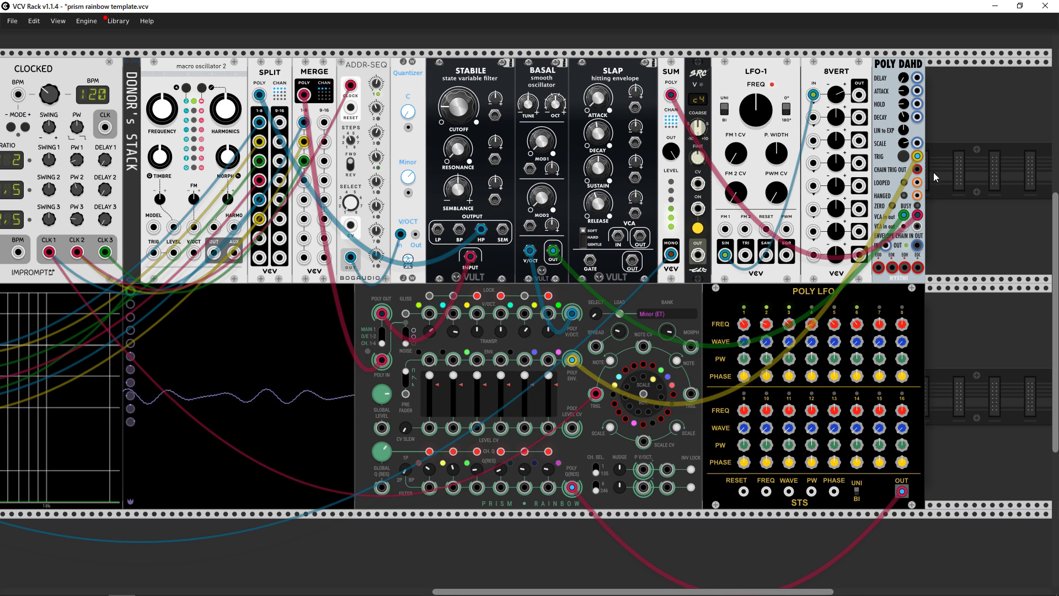
{"action": "left_click", "coordinate": [905, 183]}
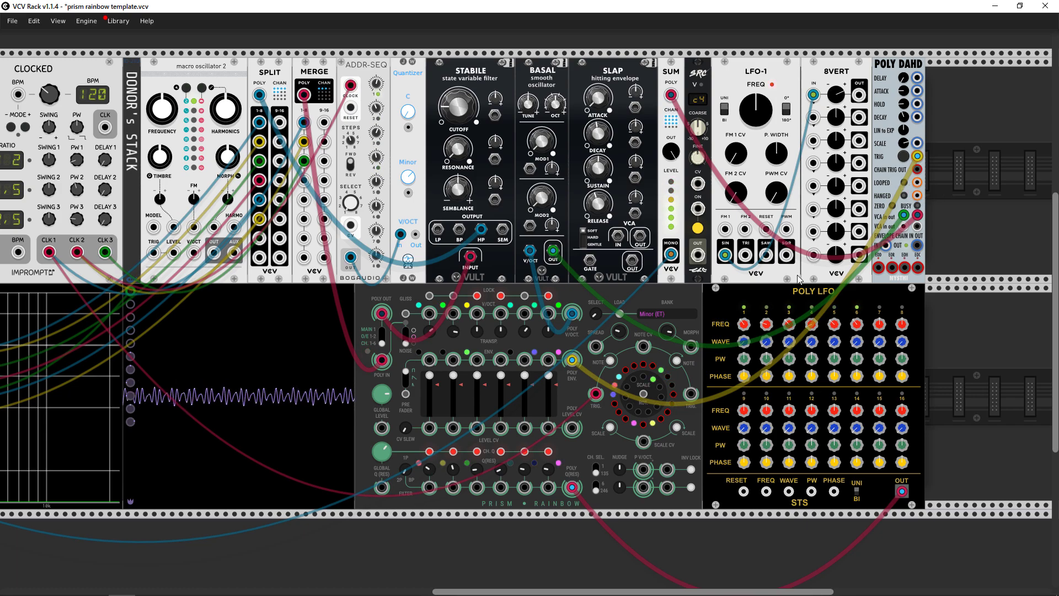
Unmute mixer channels 3 through 8 and lower the volumes of channels 4 and 5.
{"action": "left_click_drag", "start_coordinate": [590, 593], "coordinate": [330, 594]}
{"action": "left_click", "coordinate": [309, 176]}
{"action": "left_click", "coordinate": [330, 176]}
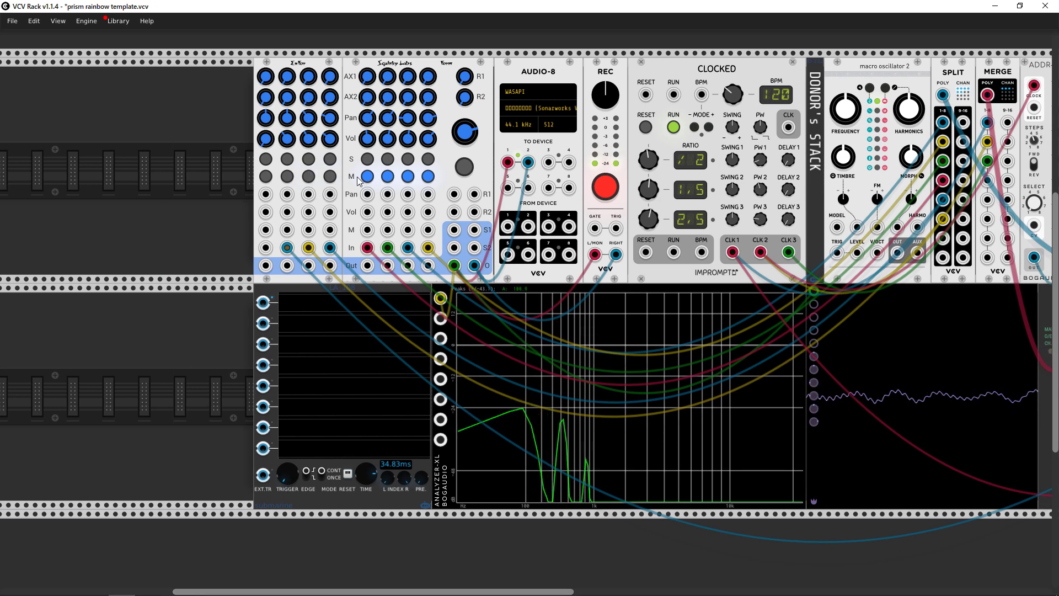
{"action": "left_click", "coordinate": [368, 176]}
{"action": "left_click", "coordinate": [388, 176]}
{"action": "left_click", "coordinate": [407, 176]}
{"action": "left_click", "coordinate": [428, 176]}
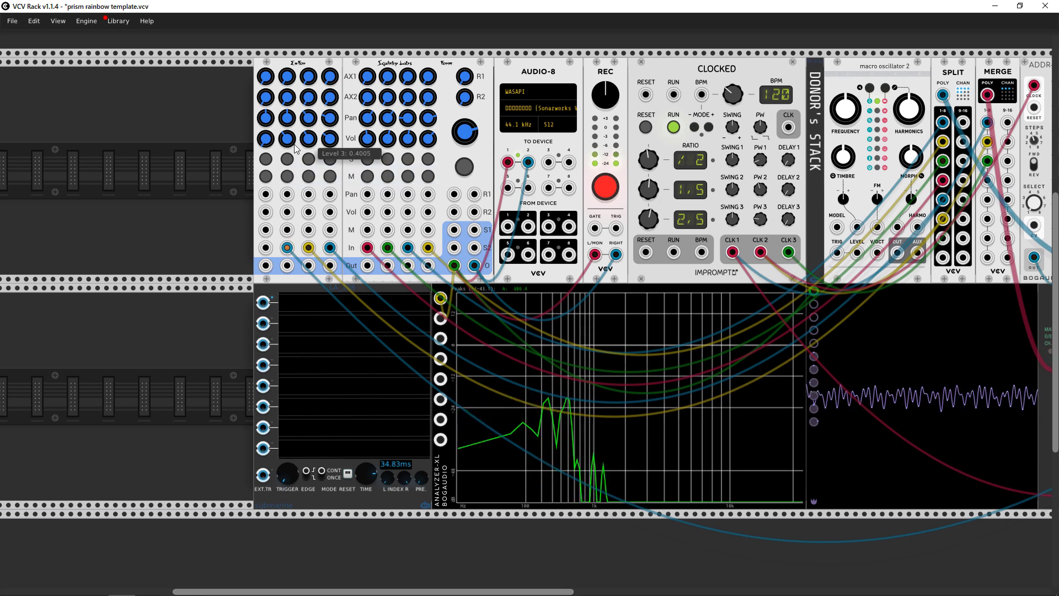
{"action": "left_click_drag", "start_coordinate": [330, 140], "coordinate": [330, 182]}
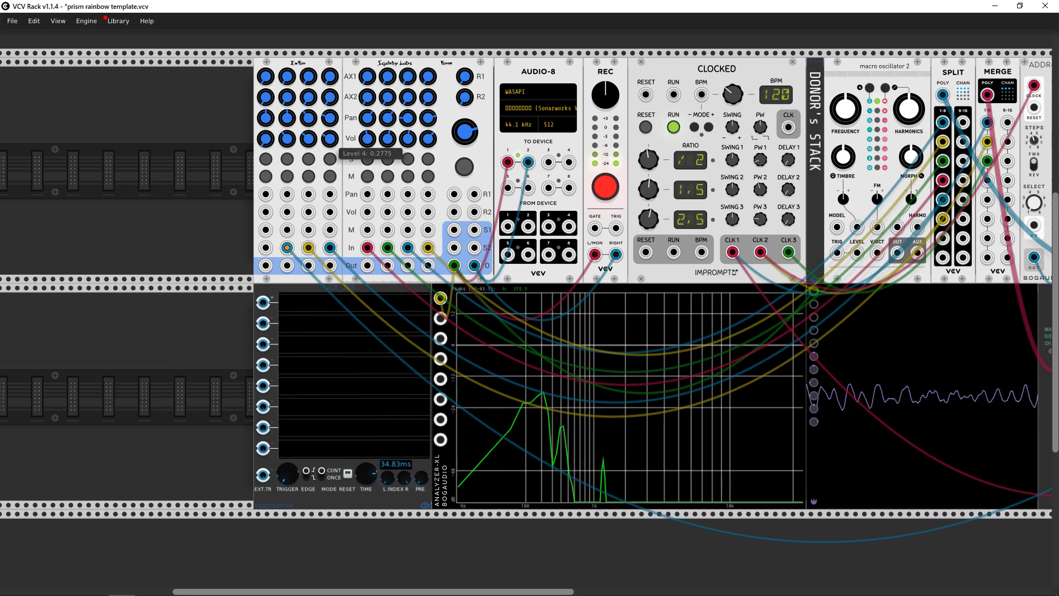
{"action": "left_click_drag", "start_coordinate": [367, 140], "coordinate": [367, 198]}
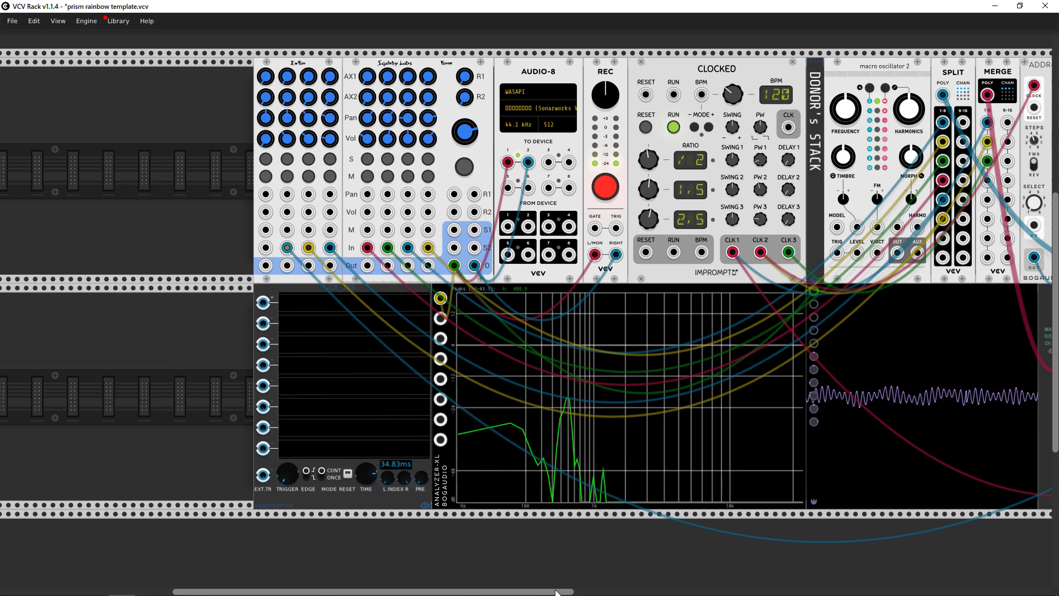
Adjust the level sliders of Prism Rainbow's channels 2, 3 and 4.
{"action": "mouse_move", "coordinate": [560, 591]}
{"action": "left_mouse_down"}
{"action": "mouse_move", "coordinate": [805, 591]}
{"action": "mouse_move", "coordinate": [566, 589]}
{"action": "left_mouse_up"}
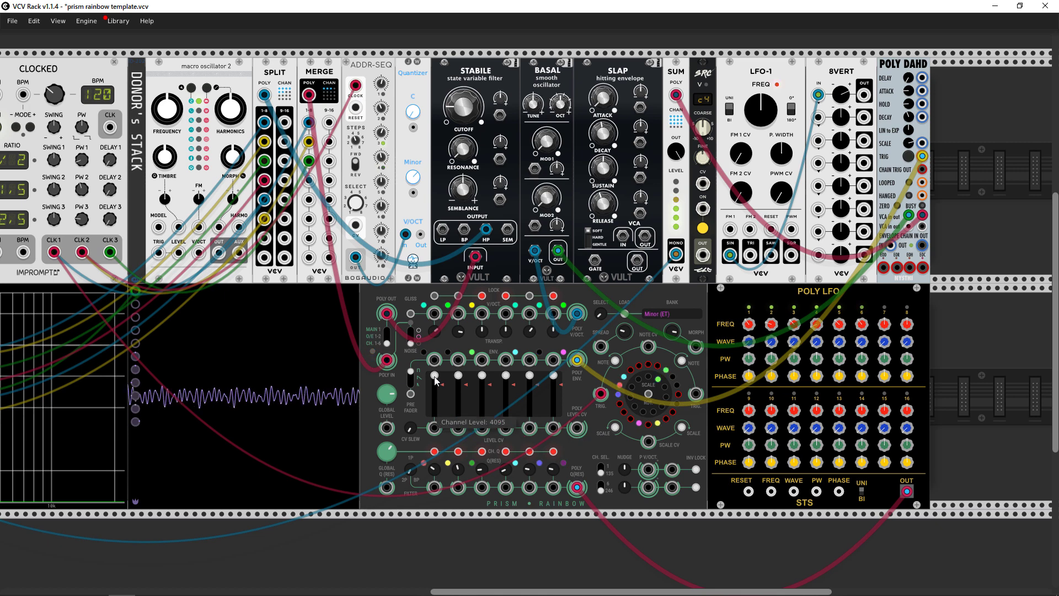
{"action": "mouse_move", "coordinate": [435, 376]}
{"action": "left_mouse_down"}
{"action": "mouse_move", "coordinate": [435, 407]}
{"action": "mouse_move", "coordinate": [434, 377]}
{"action": "left_mouse_up"}
{"action": "left_click_drag", "start_coordinate": [474, 384], "coordinate": [482, 414]}
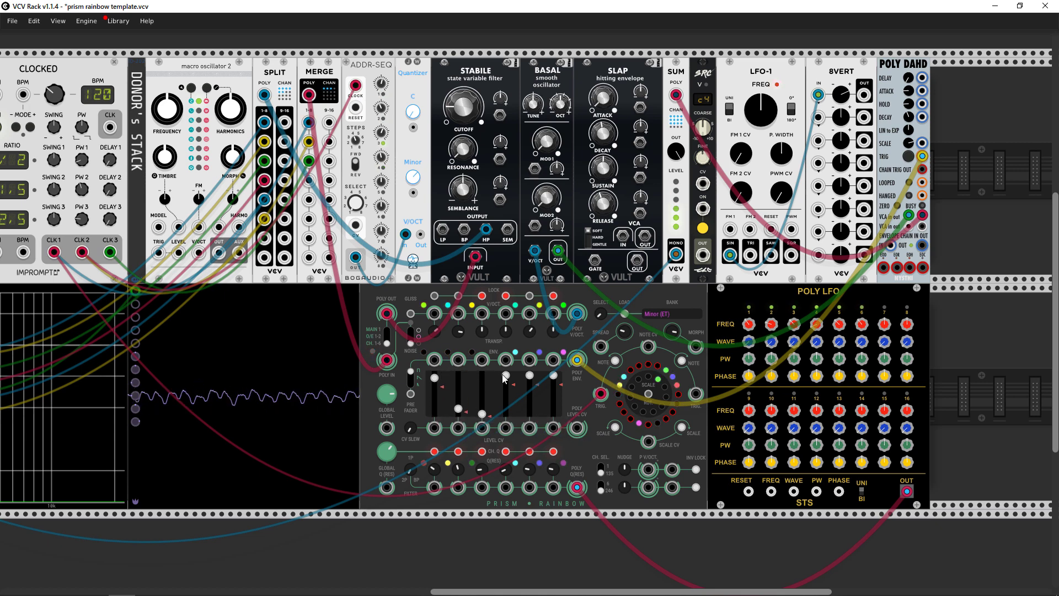
{"action": "left_click_drag", "start_coordinate": [508, 377], "coordinate": [459, 406]}
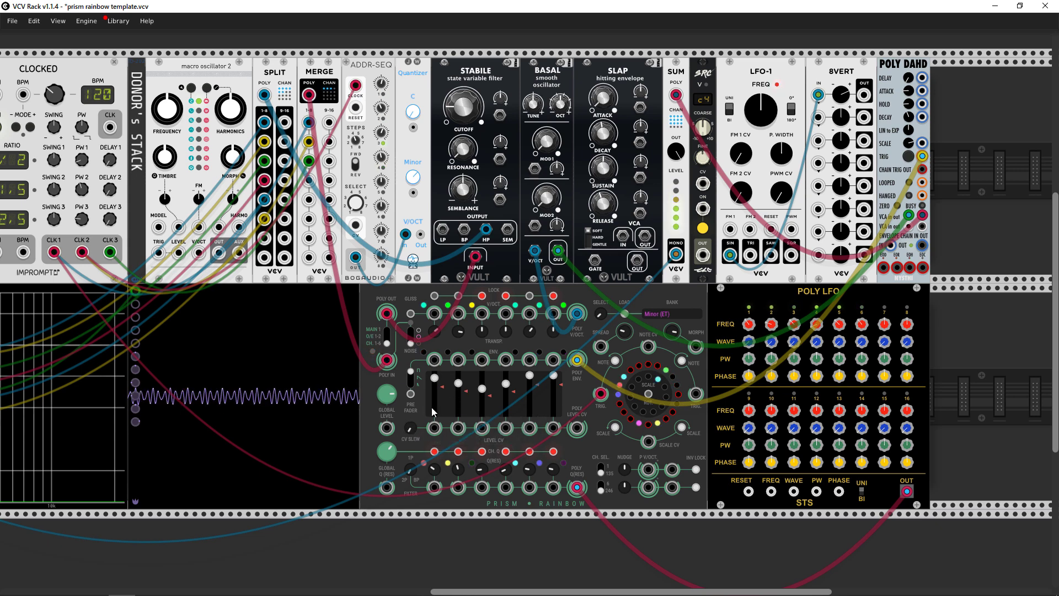
{"action": "left_click_drag", "start_coordinate": [434, 428], "coordinate": [54, 252]}
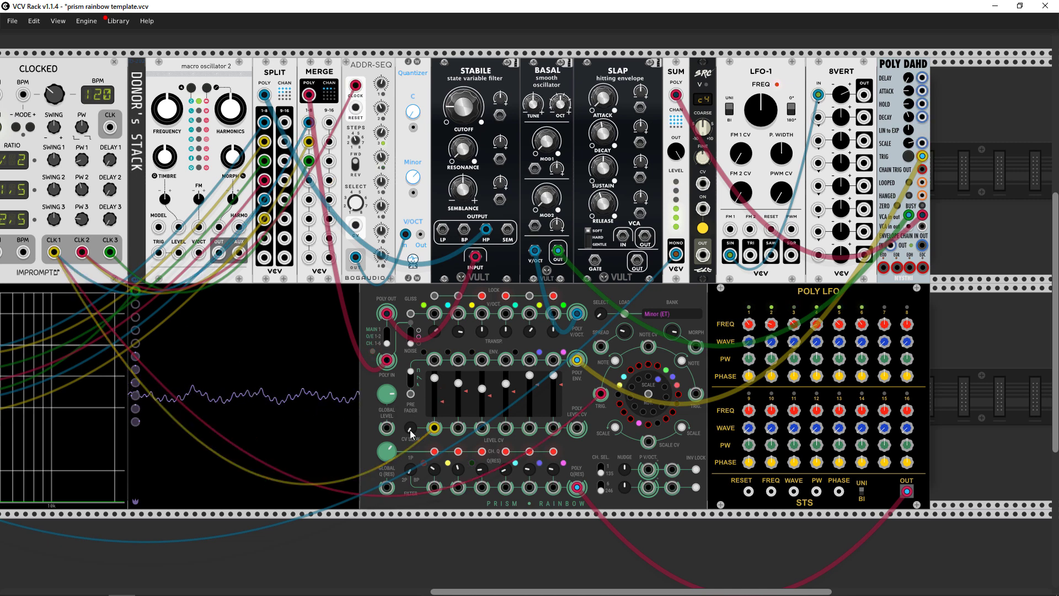
{"action": "left_click_drag", "start_coordinate": [410, 428], "coordinate": [411, 516]}
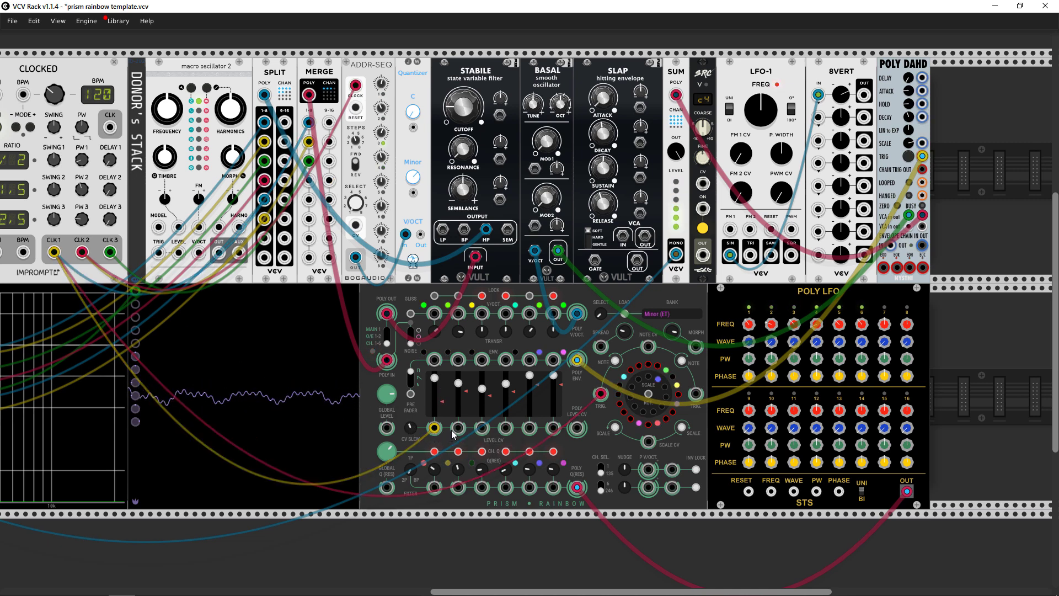
Patch CLK 2 and CLK 3 to the level CV inputs of channels 2 and 3, and CLK 1 through 3 to channels 4 through 6.
{"action": "left_click_drag", "start_coordinate": [458, 427], "coordinate": [83, 254]}
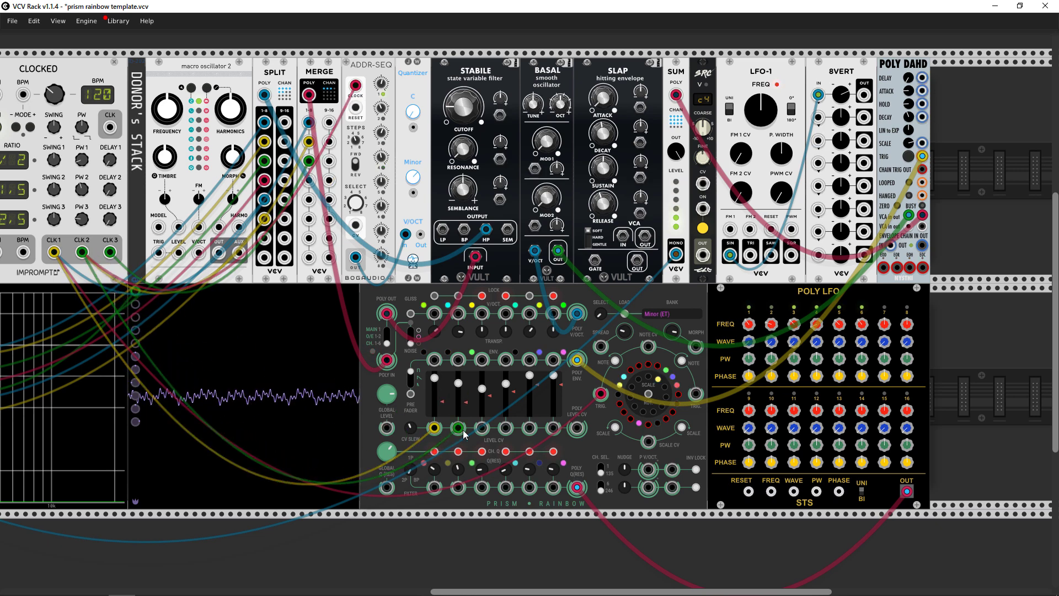
{"action": "left_click_drag", "start_coordinate": [481, 427], "coordinate": [110, 252]}
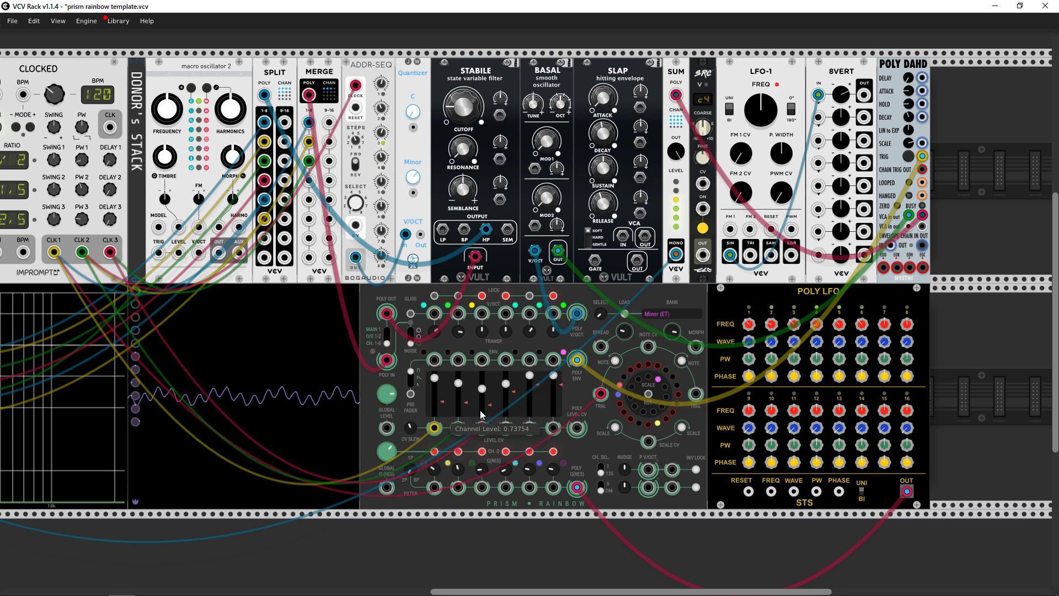
{"action": "left_click_drag", "start_coordinate": [505, 427], "coordinate": [53, 252]}
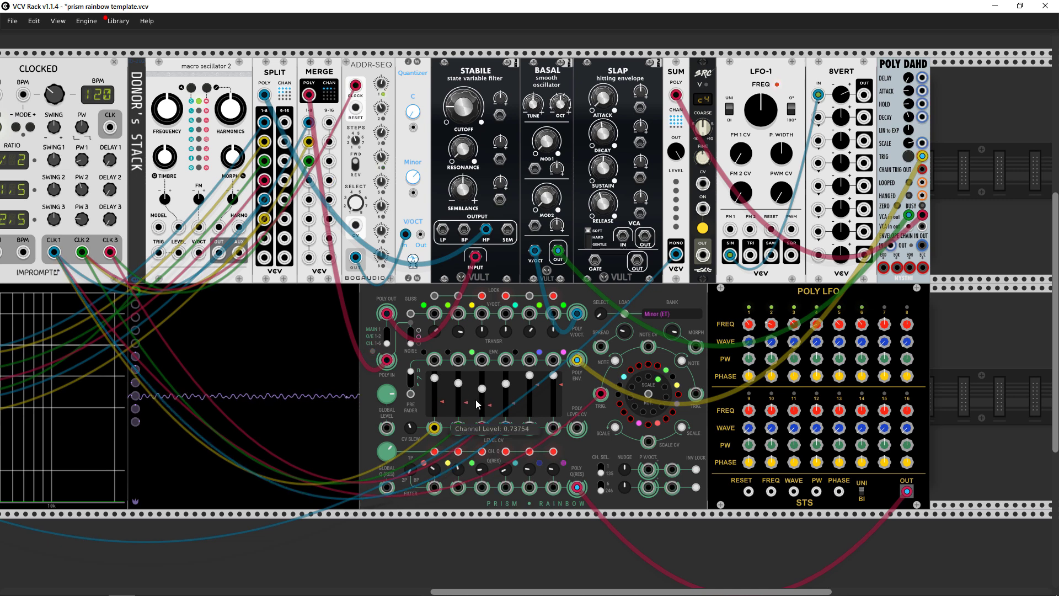
{"action": "left_click_drag", "start_coordinate": [529, 427], "coordinate": [82, 252]}
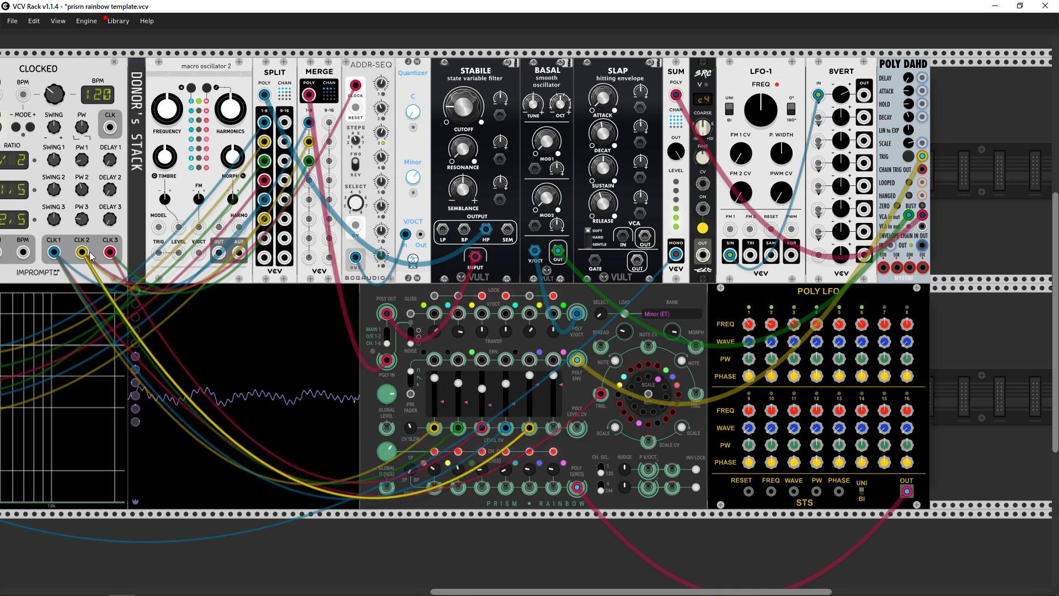
{"action": "left_click_drag", "start_coordinate": [553, 428], "coordinate": [110, 252]}
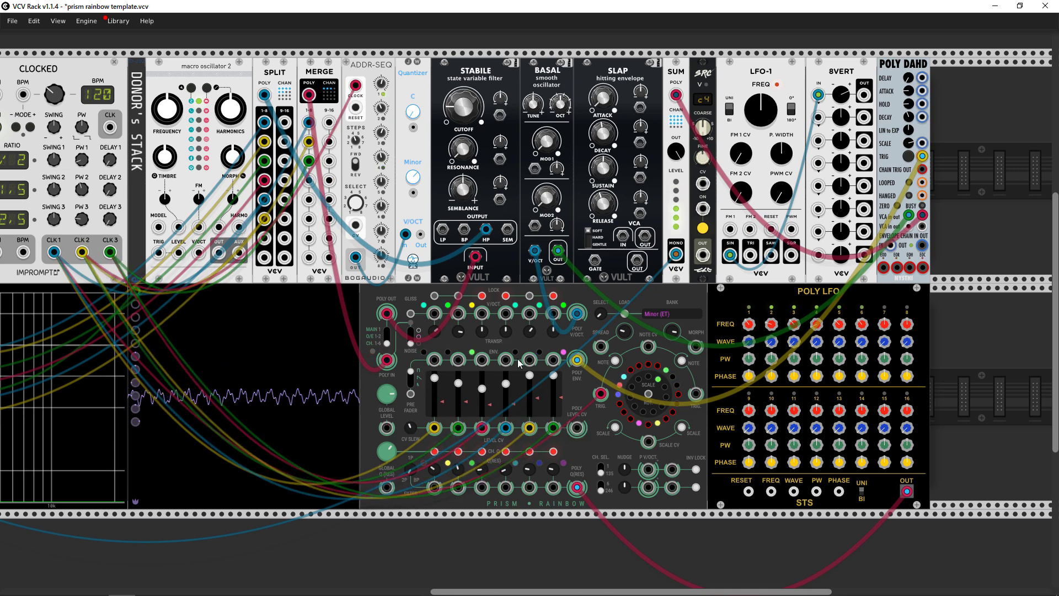
Fine-tune the level sliders of Prism Rainbow's channels 4 and 6.
{"action": "left_click_drag", "start_coordinate": [554, 377], "coordinate": [553, 379]}
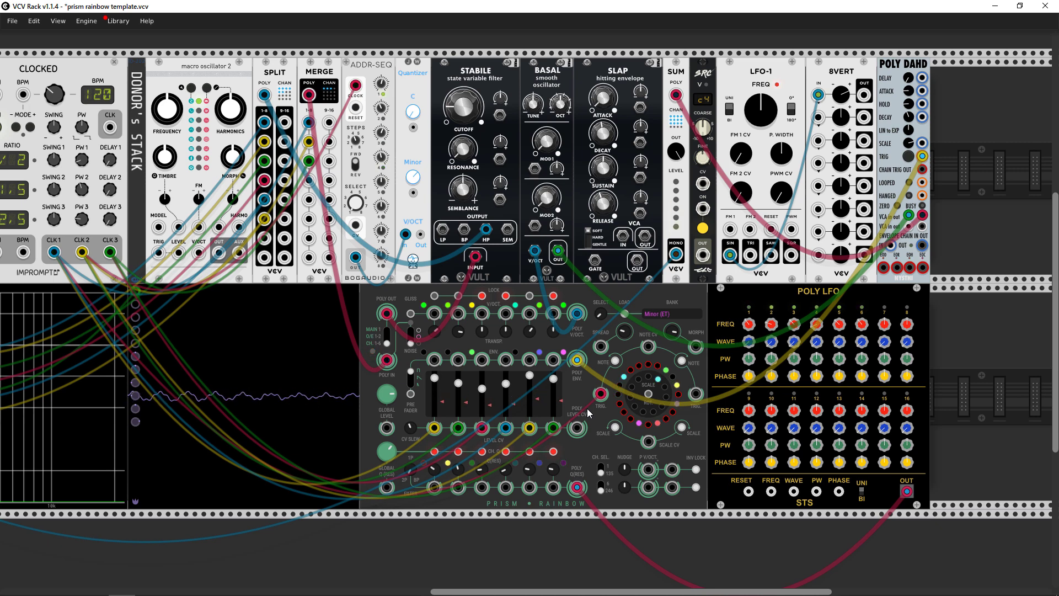
{"action": "left_click_drag", "start_coordinate": [504, 384], "coordinate": [484, 387]}
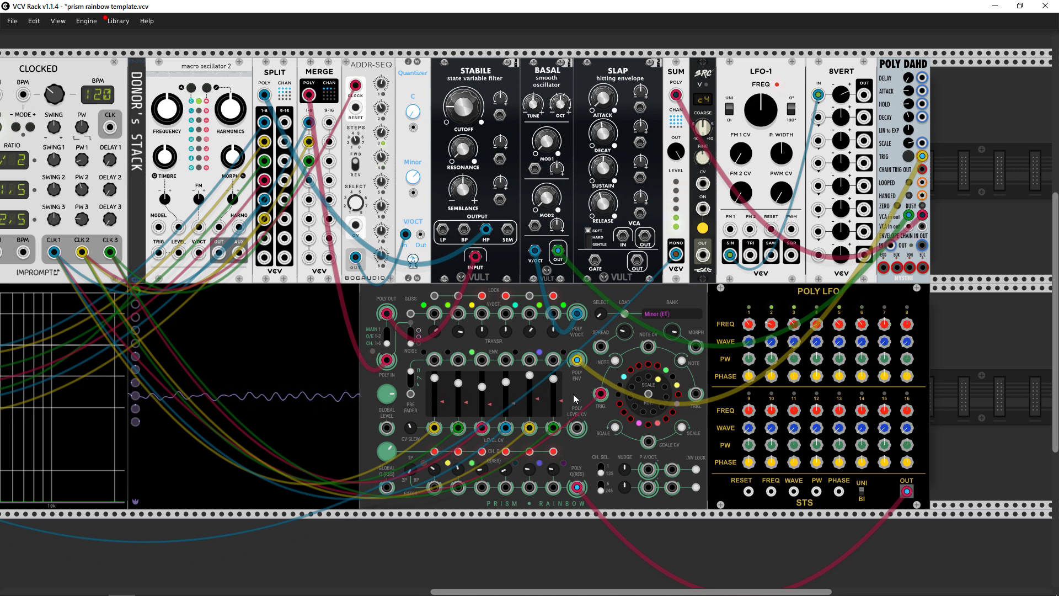
{"action": "mouse_move", "coordinate": [560, 394]}
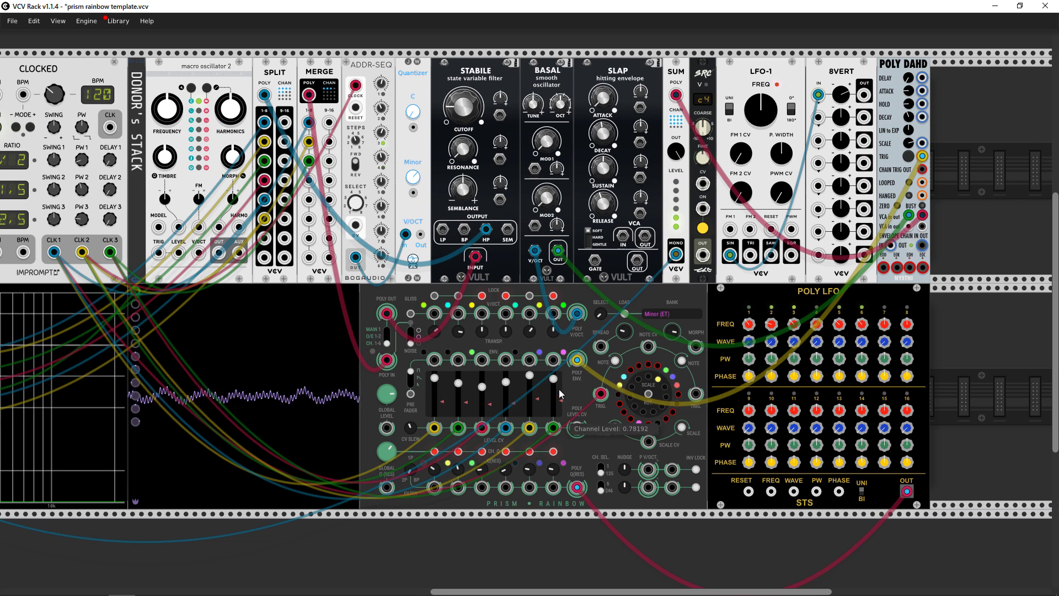
Remove the clock cables from the six channel level CV inputs and patch Poly Env to Poly Level CV.
{"action": "left_click_drag", "start_coordinate": [553, 428], "coordinate": [448, 443]}
{"action": "left_click_drag", "start_coordinate": [576, 427], "coordinate": [577, 360]}
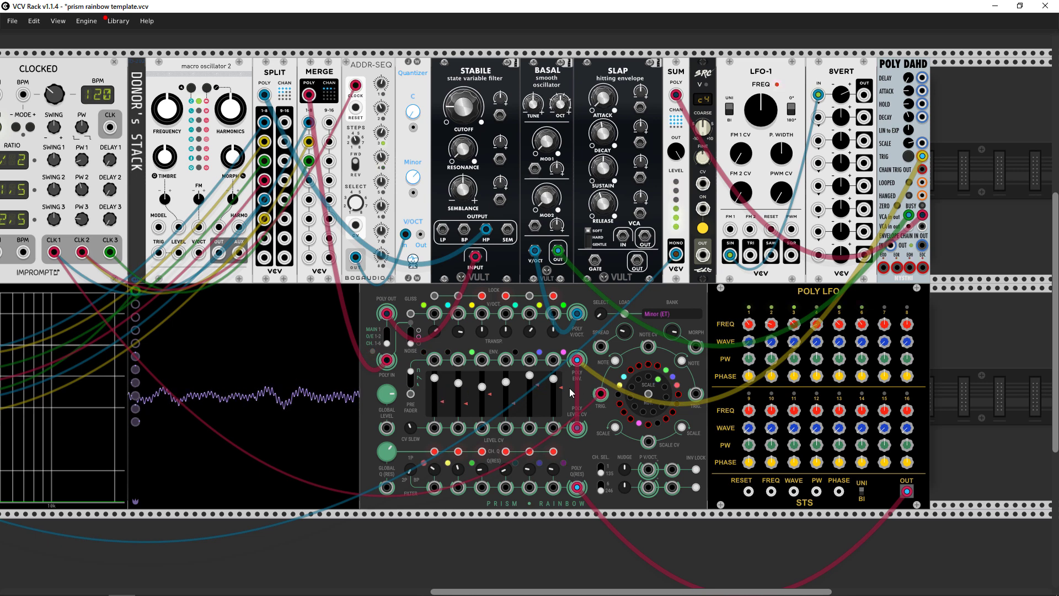
Lower the level sliders of Prism Rainbow's channels 1 and 5 and try the filter type switch.
{"action": "left_click_drag", "start_coordinate": [529, 375], "coordinate": [504, 390]}
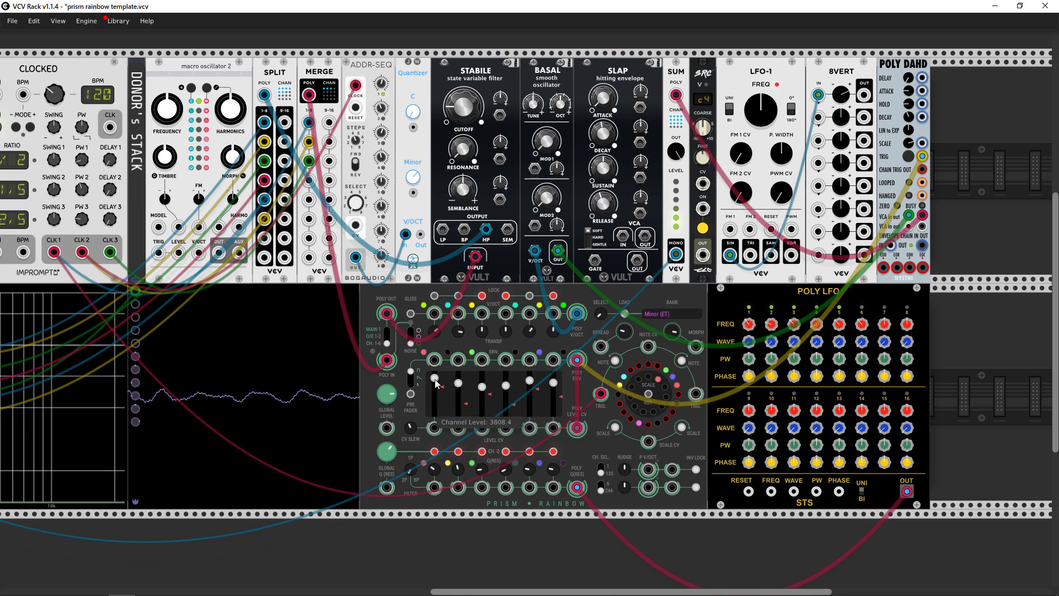
{"action": "left_click_drag", "start_coordinate": [434, 377], "coordinate": [435, 384]}
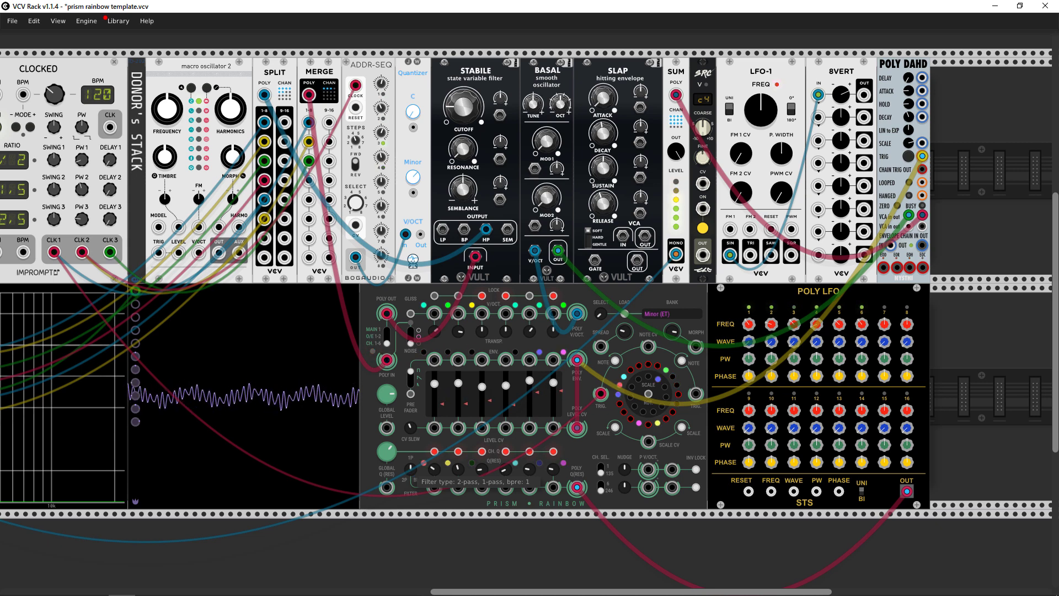
{"action": "left_click_drag", "start_coordinate": [410, 469], "coordinate": [411, 441]}
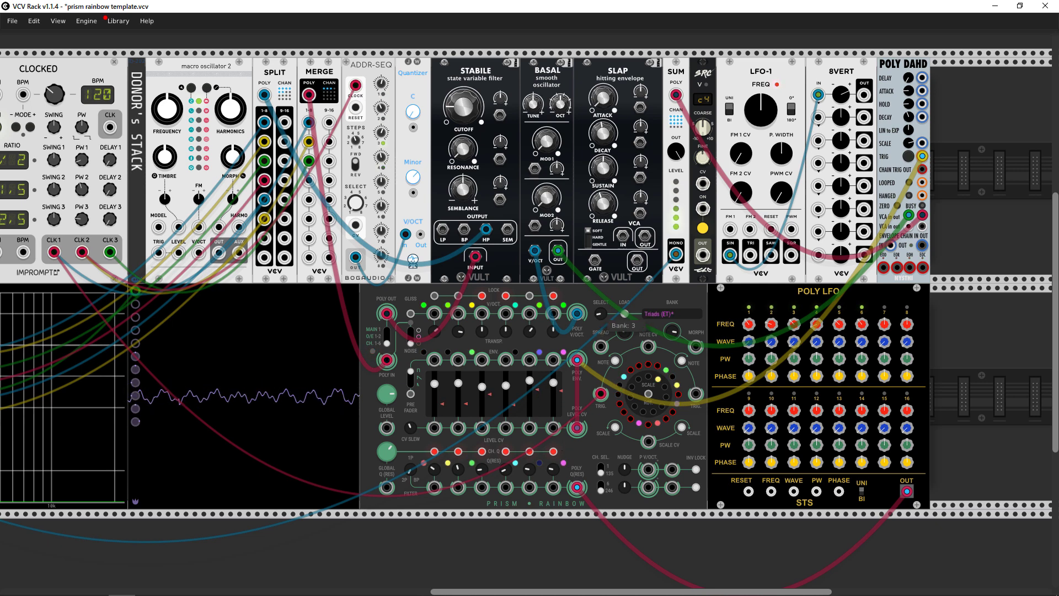
Select and load the Triads (ET) scale bank in Prism Rainbow.
{"action": "mouse_move", "coordinate": [602, 315]}
{"action": "left_mouse_down"}
{"action": "mouse_move", "coordinate": [602, 325]}
{"action": "mouse_move", "coordinate": [600, 303]}
{"action": "left_mouse_up"}
{"action": "left_click", "coordinate": [622, 315]}
{"action": "left_click", "coordinate": [621, 314]}
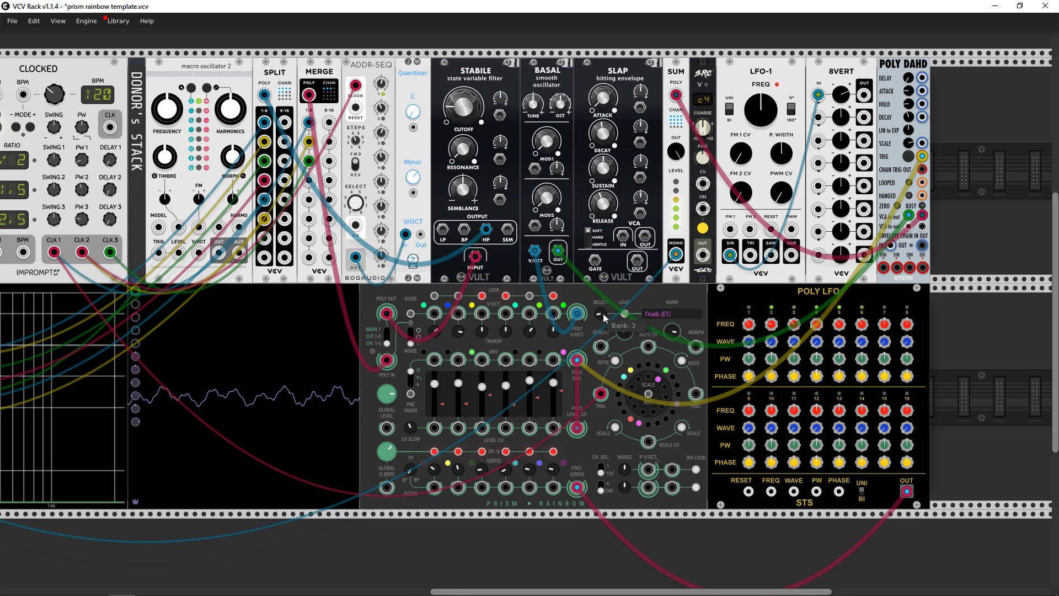
Load the Minor (ET) scale bank in Prism Rainbow and lock channel 1.
{"action": "left_click_drag", "start_coordinate": [603, 314], "coordinate": [603, 304]}
{"action": "left_click", "coordinate": [626, 314]}
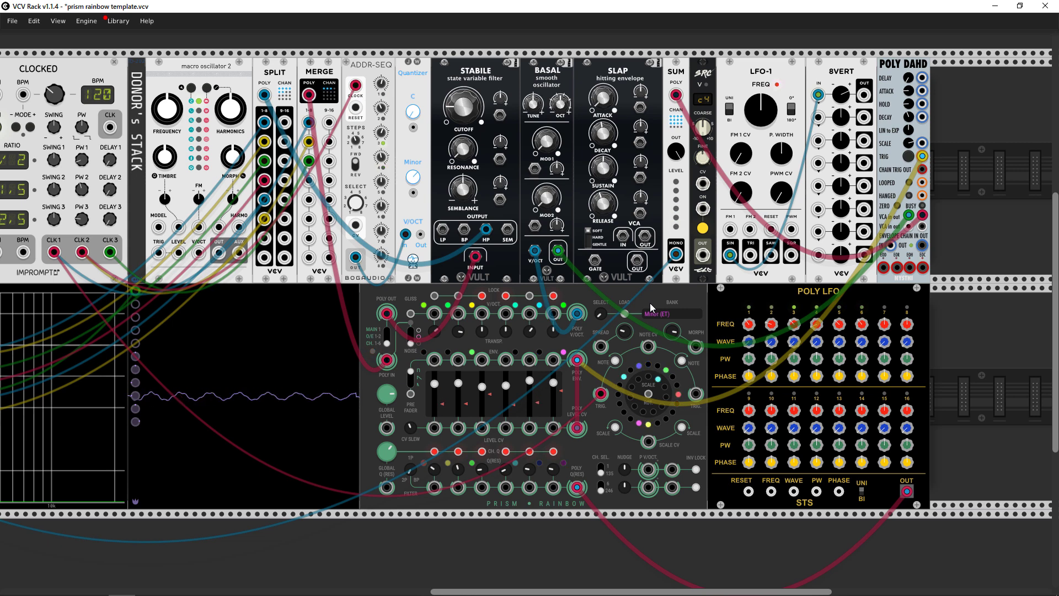
{"action": "left_click", "coordinate": [435, 296]}
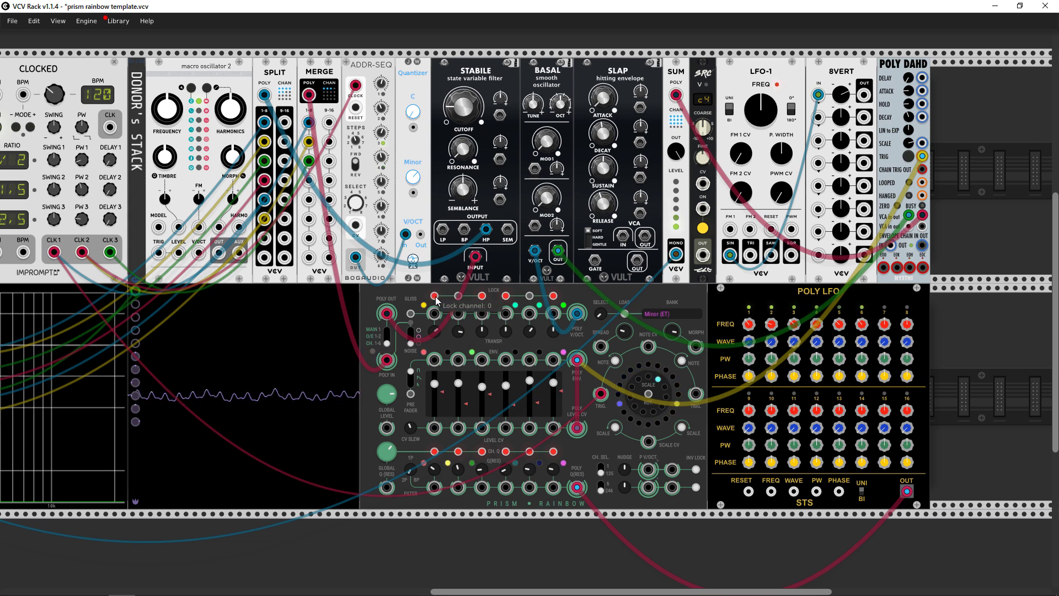